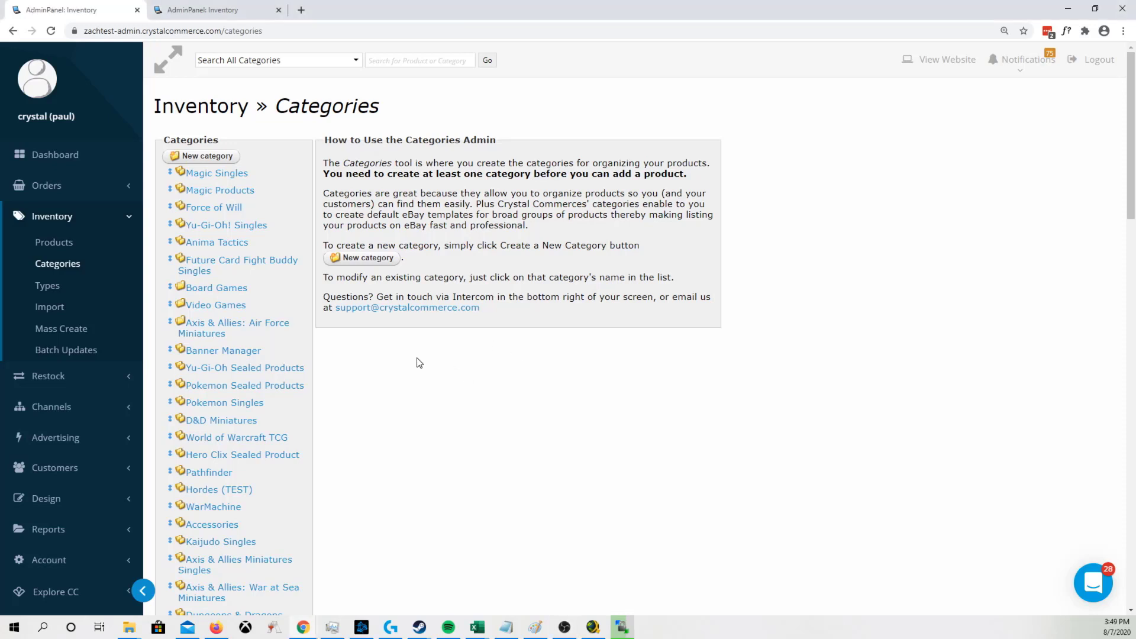
click(214, 159)
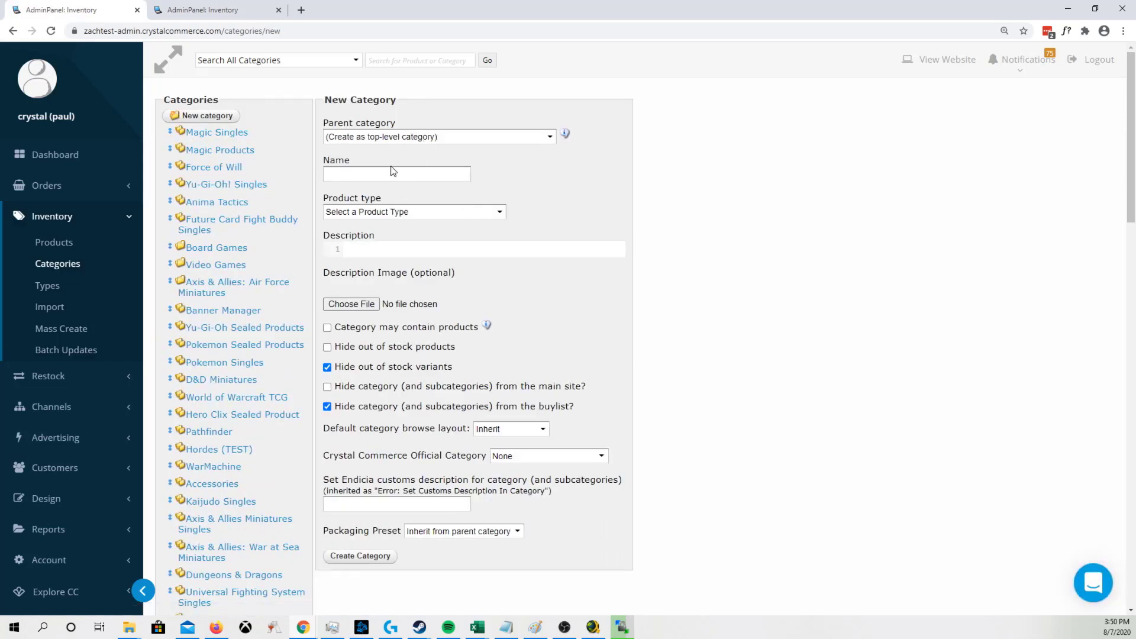
click(389, 174)
text(Argent C)
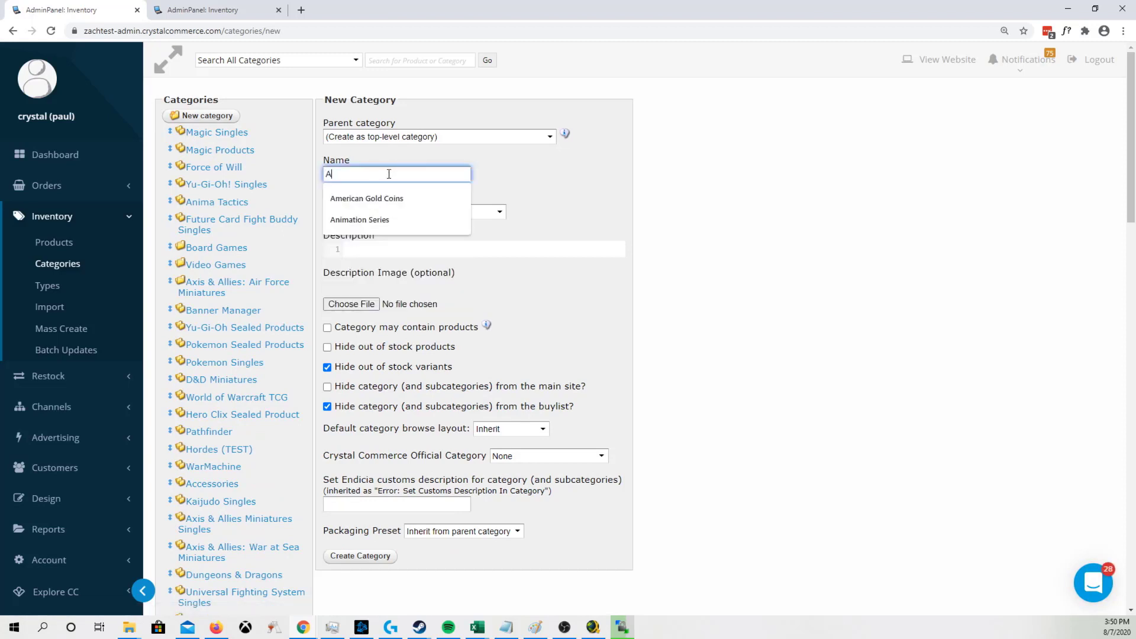
key(BackSpace)
text(Sage)
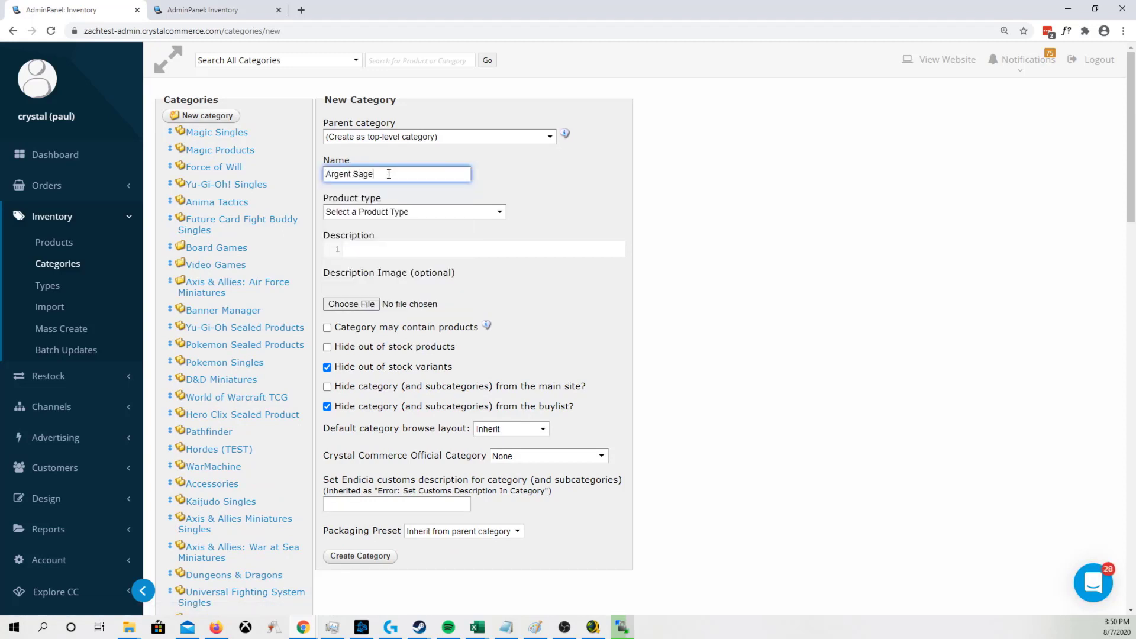
key(BackSpace)
text(a Singles)
click(396, 212)
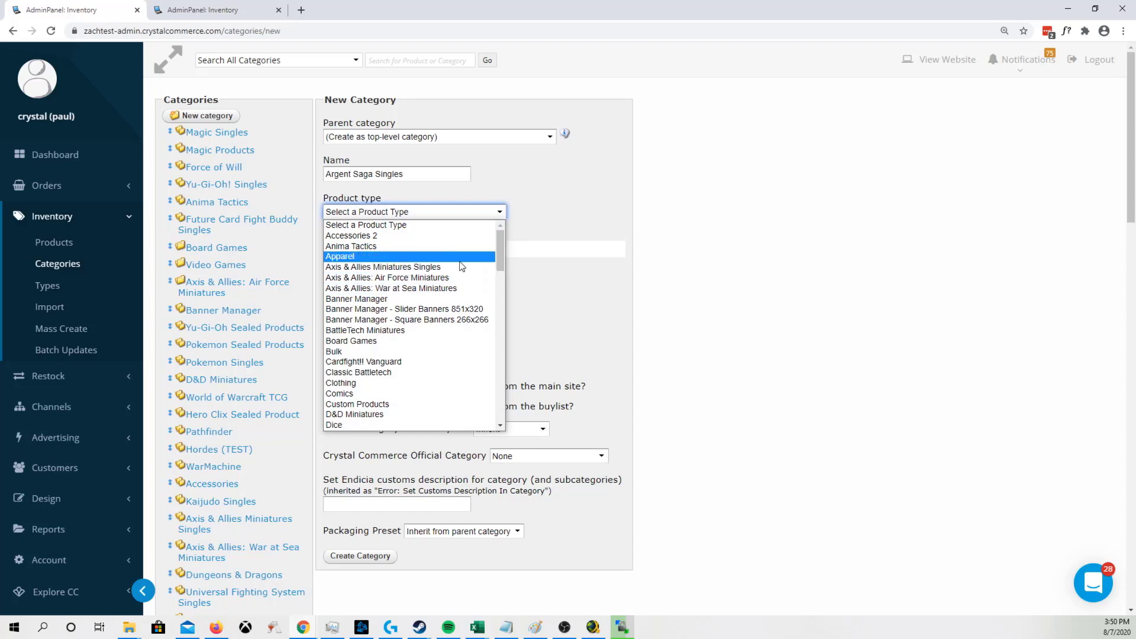
click(778, 268)
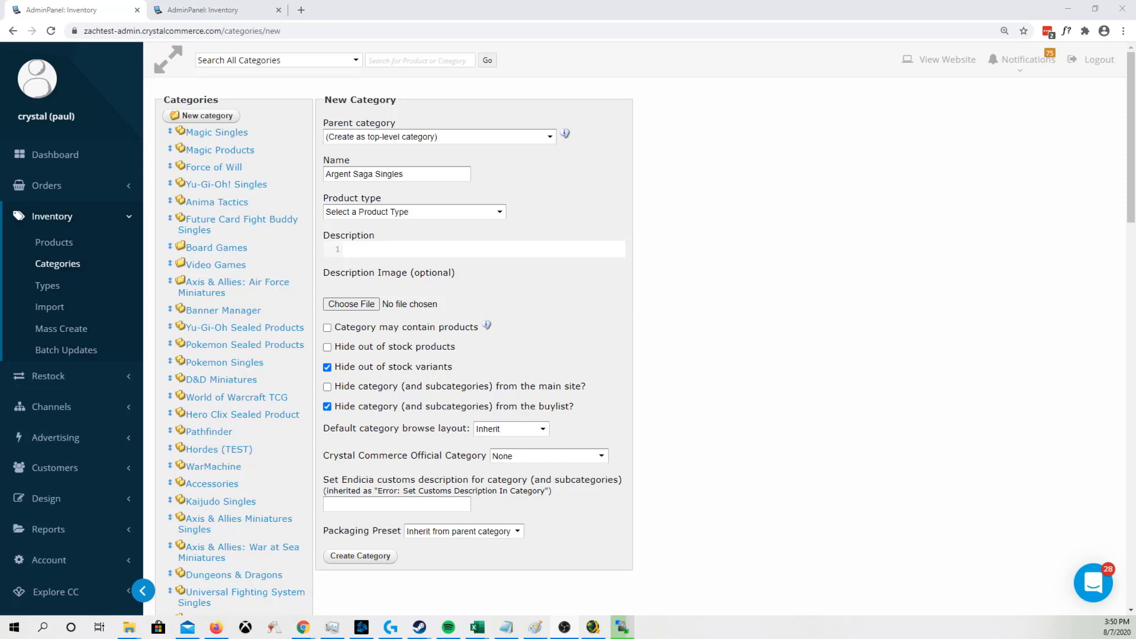
- Start a new inventory product type and name it Argent Saga Singles
click(57, 287)
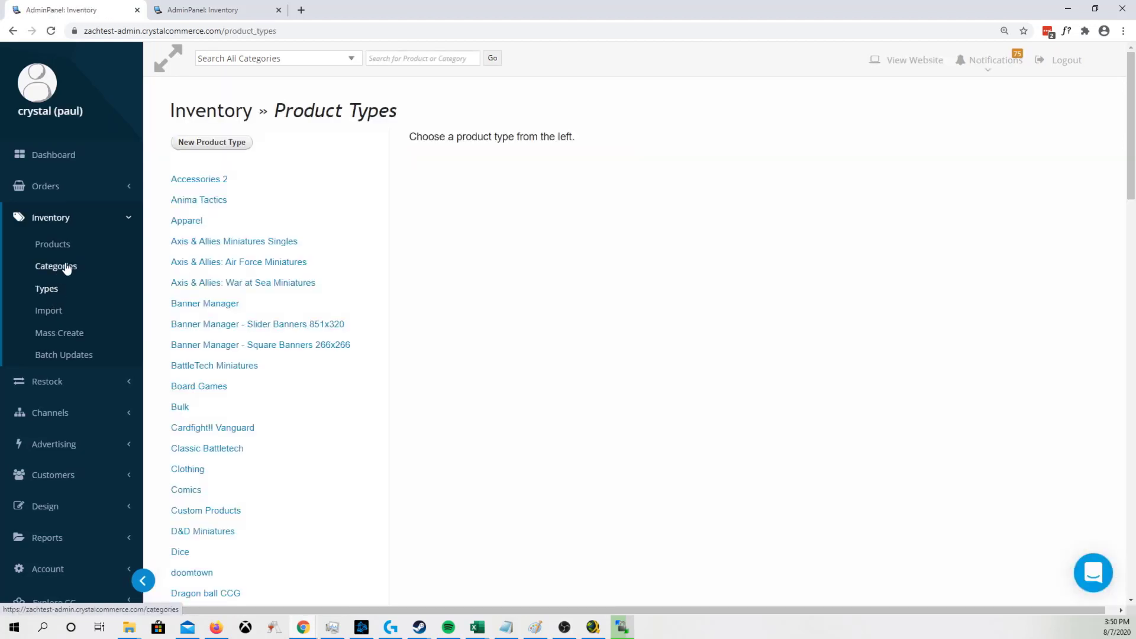
click(225, 147)
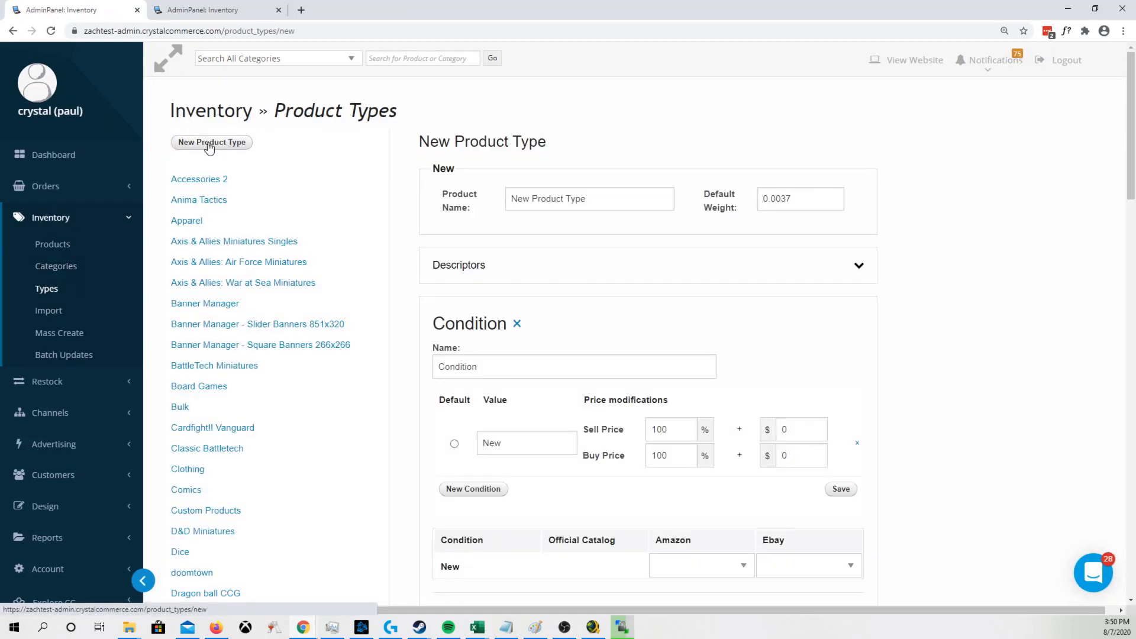
drag(621, 197, 449, 188)
text(A)
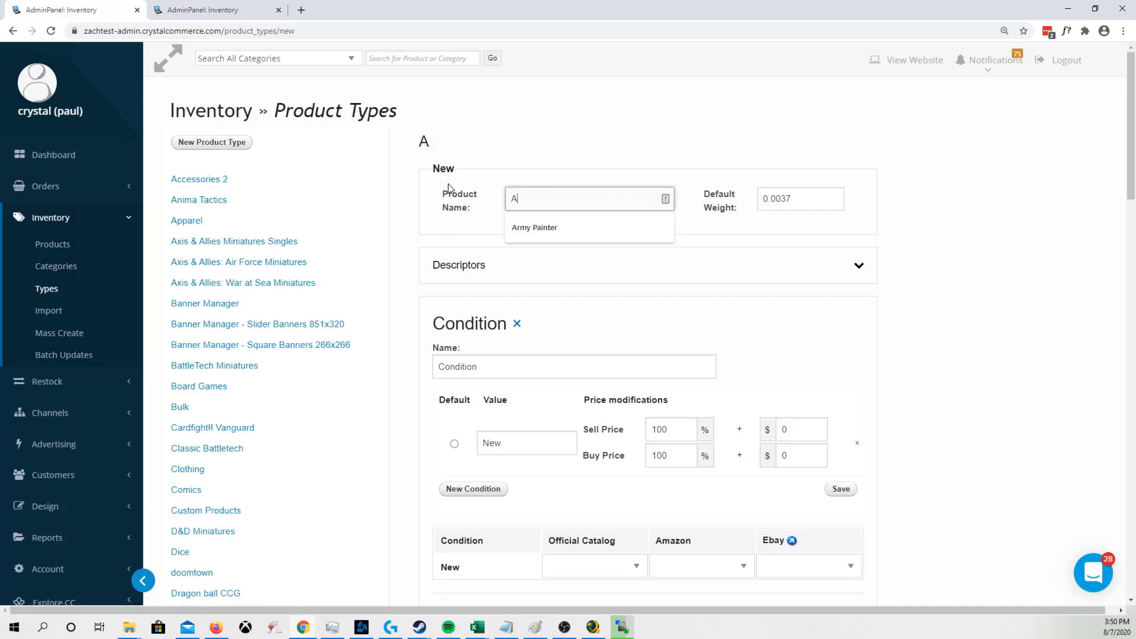
text(rgent Sag)
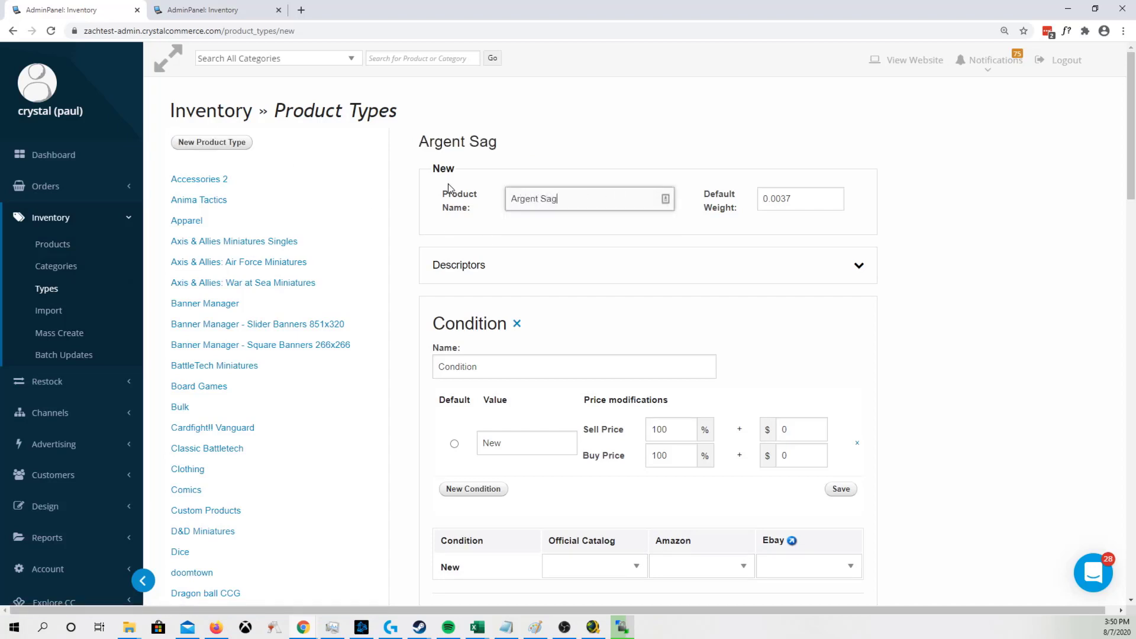
text(a Singles)
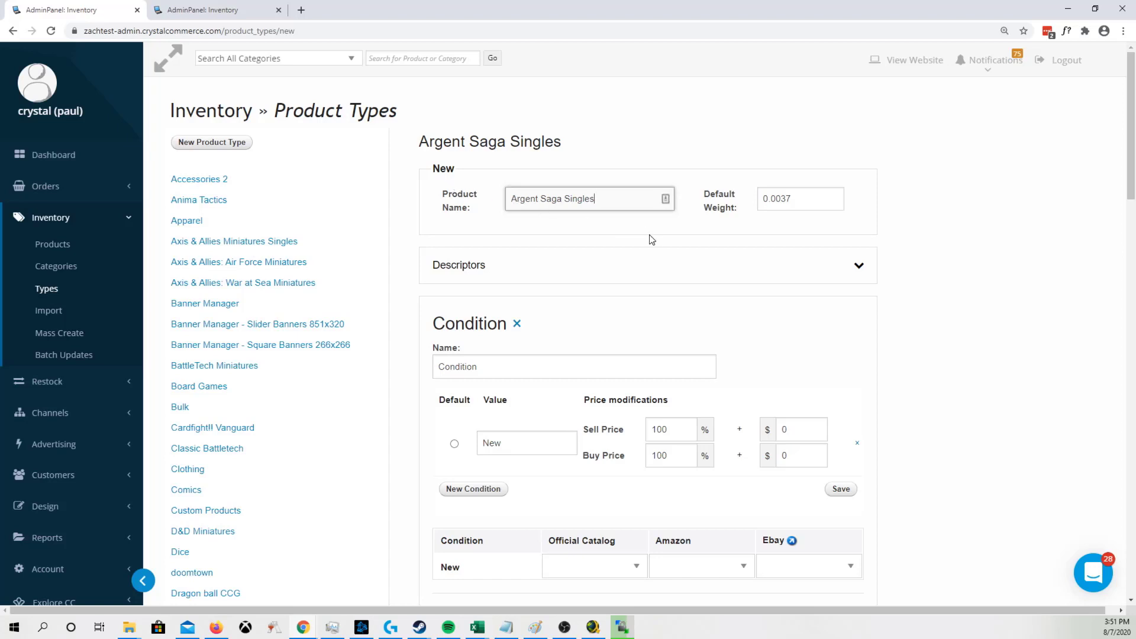
- Mark the existing condition as the default and rename it Near Mint
scroll(649, 241, down, 2)
scroll(605, 168, up, 2)
scroll(604, 213, down, 1)
scroll(579, 224, down, 2)
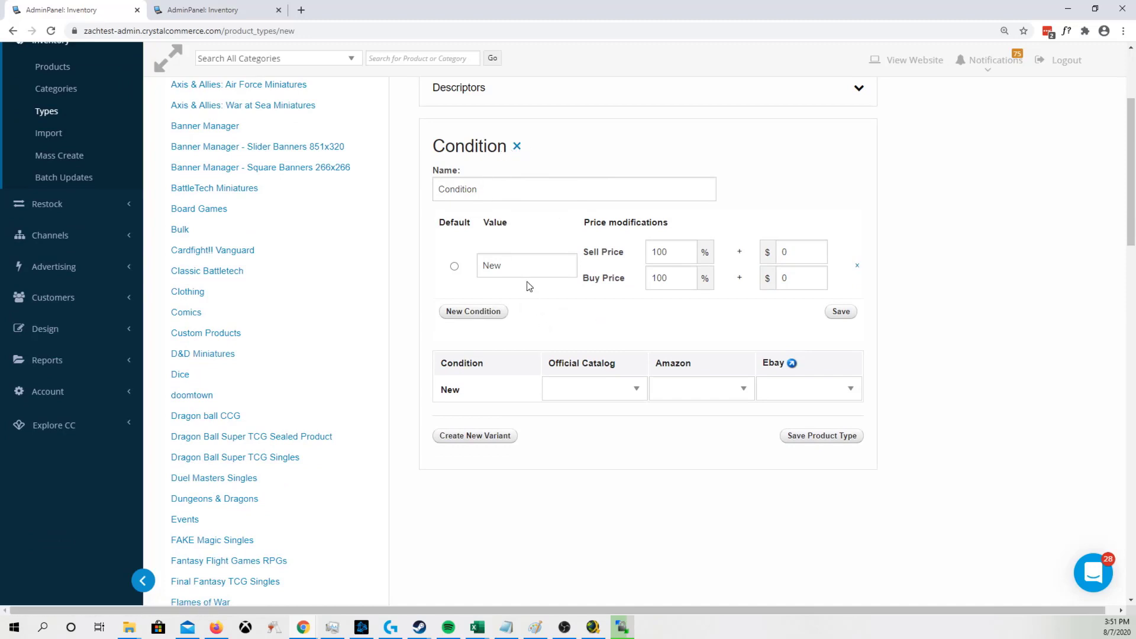
click(454, 267)
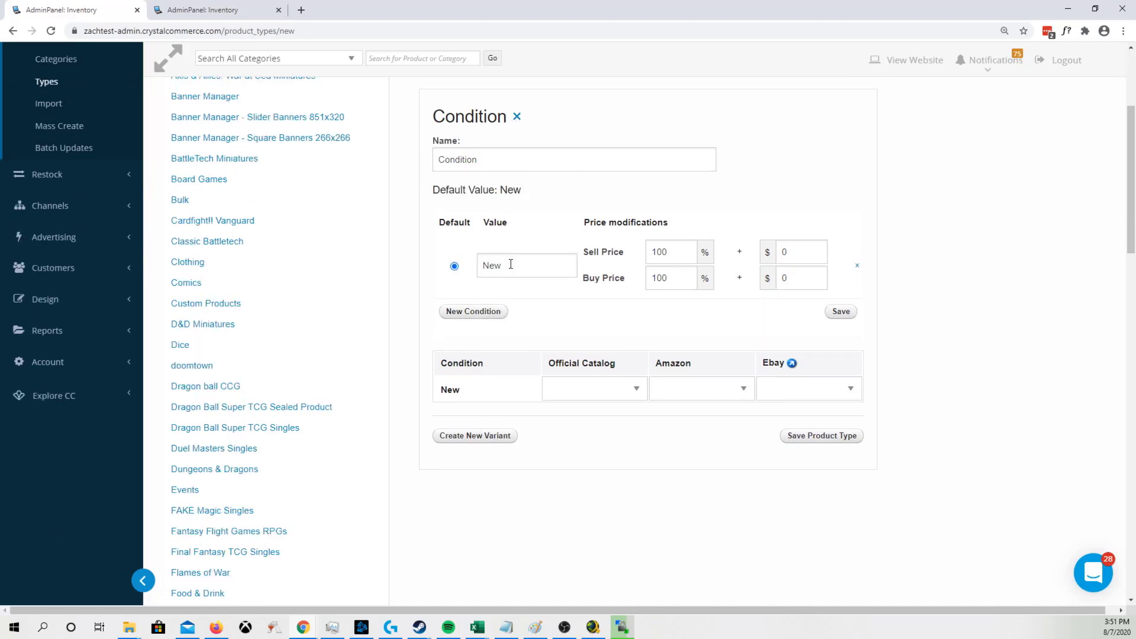
double_click(507, 264)
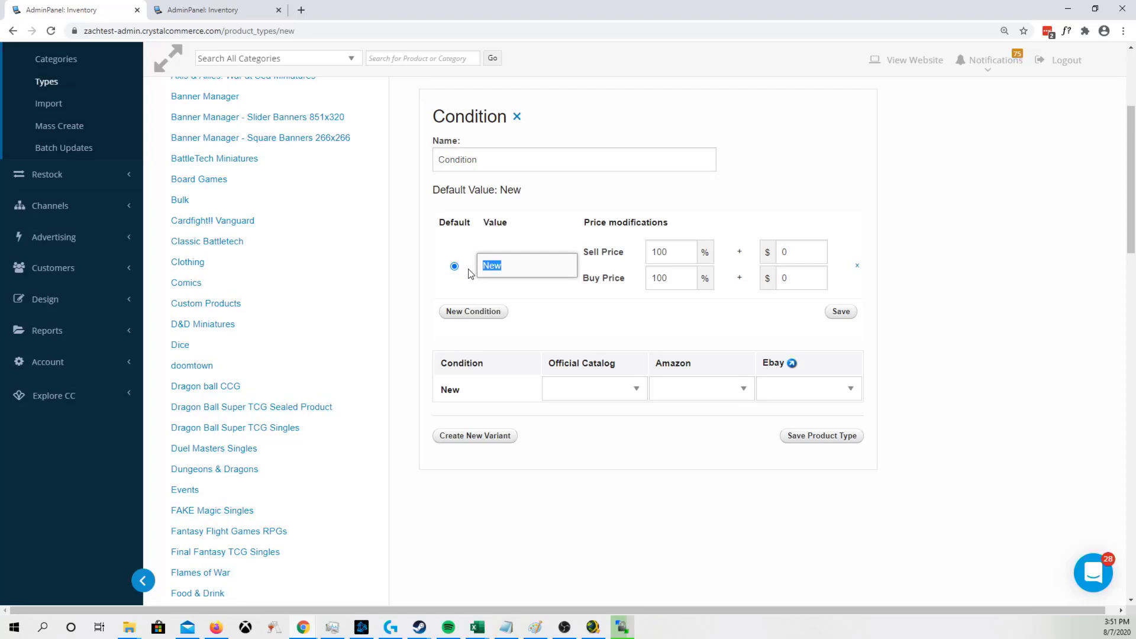
text(Near Mint)
- Add four more blank condition rows below Near Mint
click(461, 312)
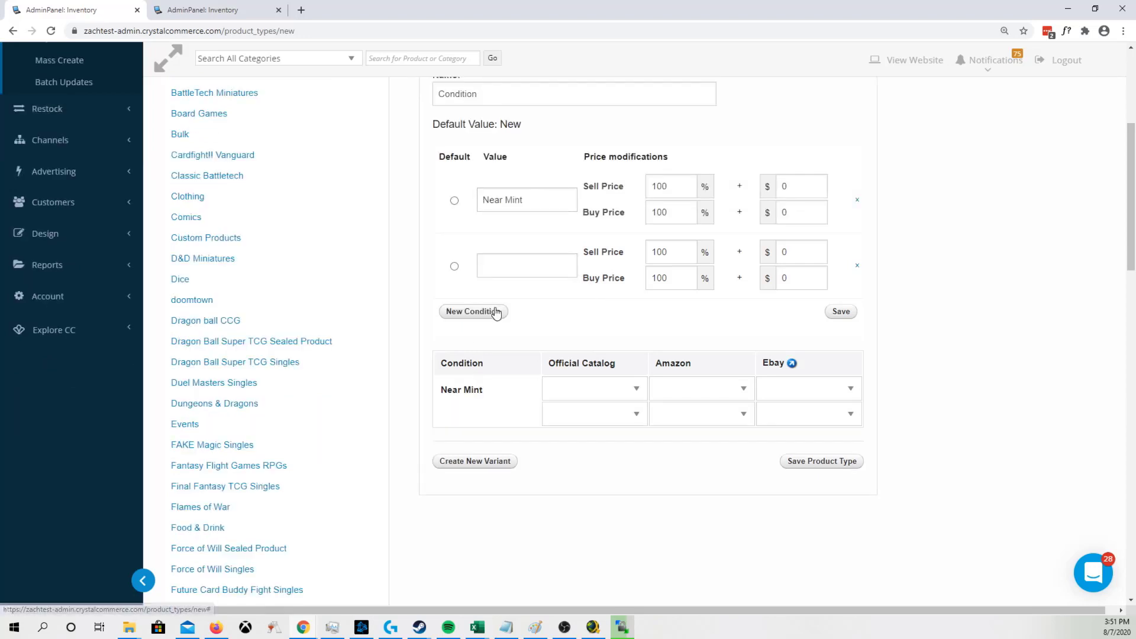
click(489, 312)
click(490, 313)
click(493, 313)
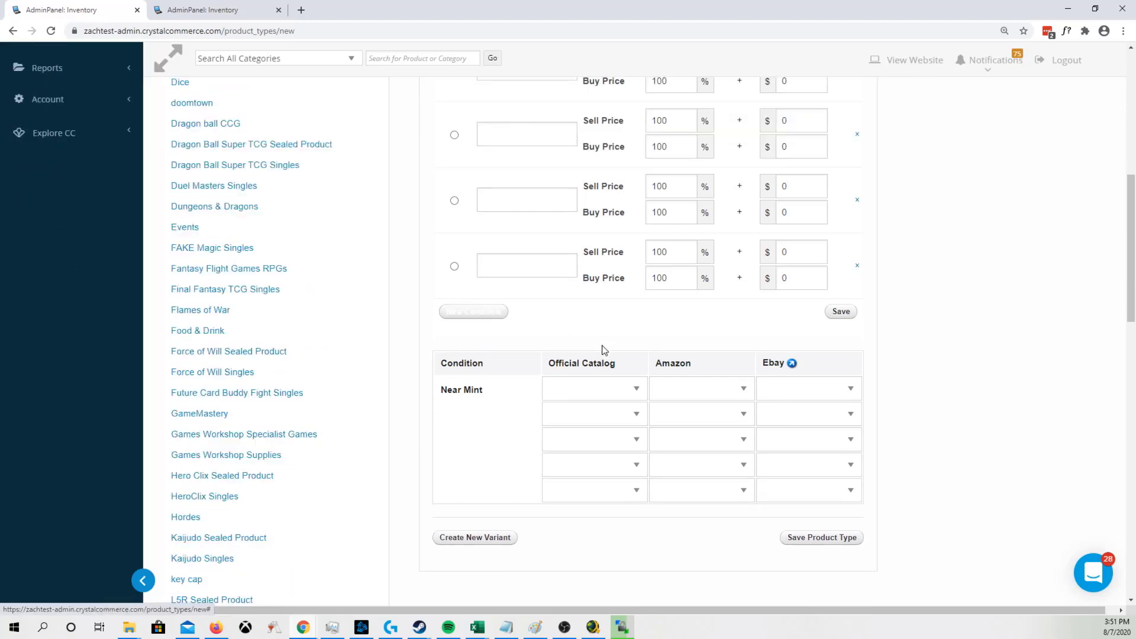
- Name the second and third conditions Lightly Played and Moderately Played
scroll(534, 262, up, 2)
click(520, 187)
text(Lig)
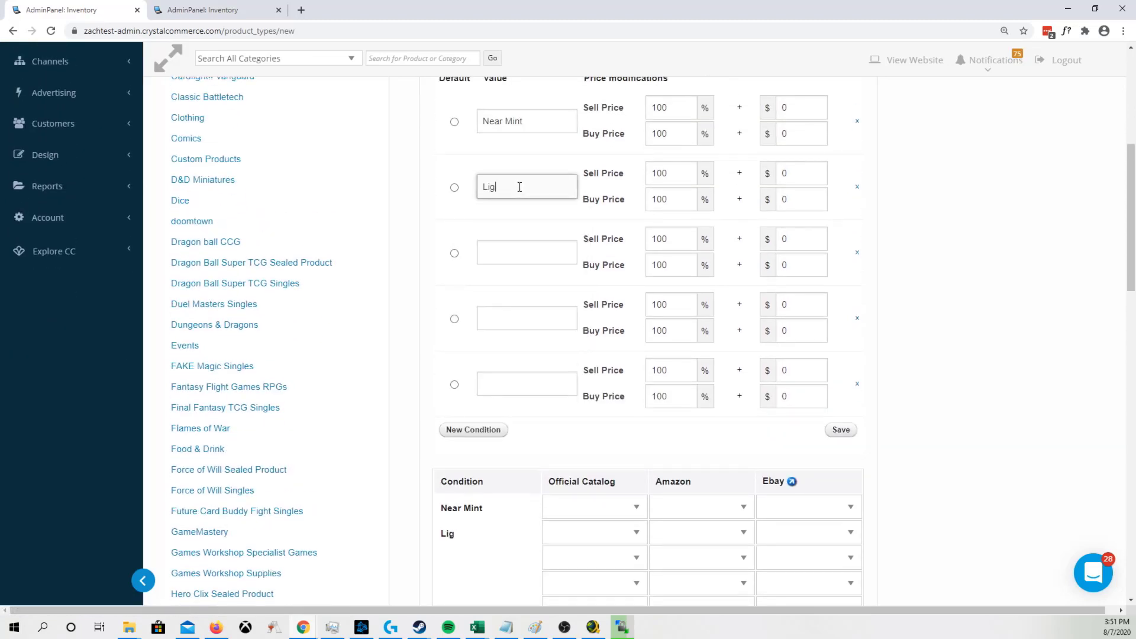
text(htly Played)
click(538, 249)
text(Moder)
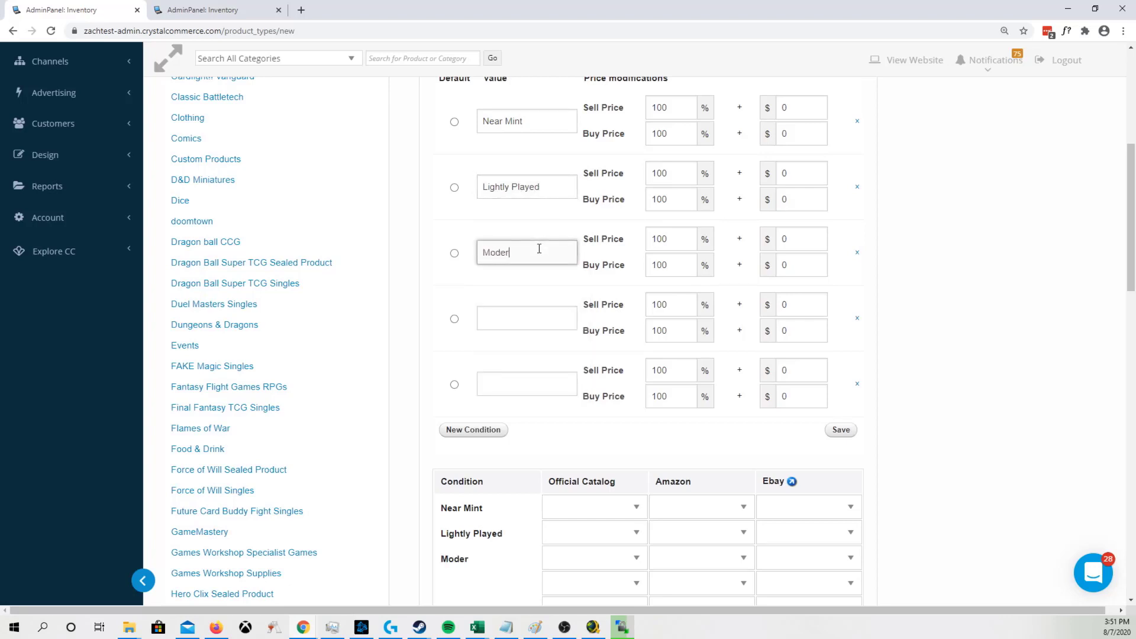
text(ately Played)
- Name the fourth and fifth conditions Heavily Played and Damaged, and make Near Mint the default condition
click(525, 310)
text(Heavil)
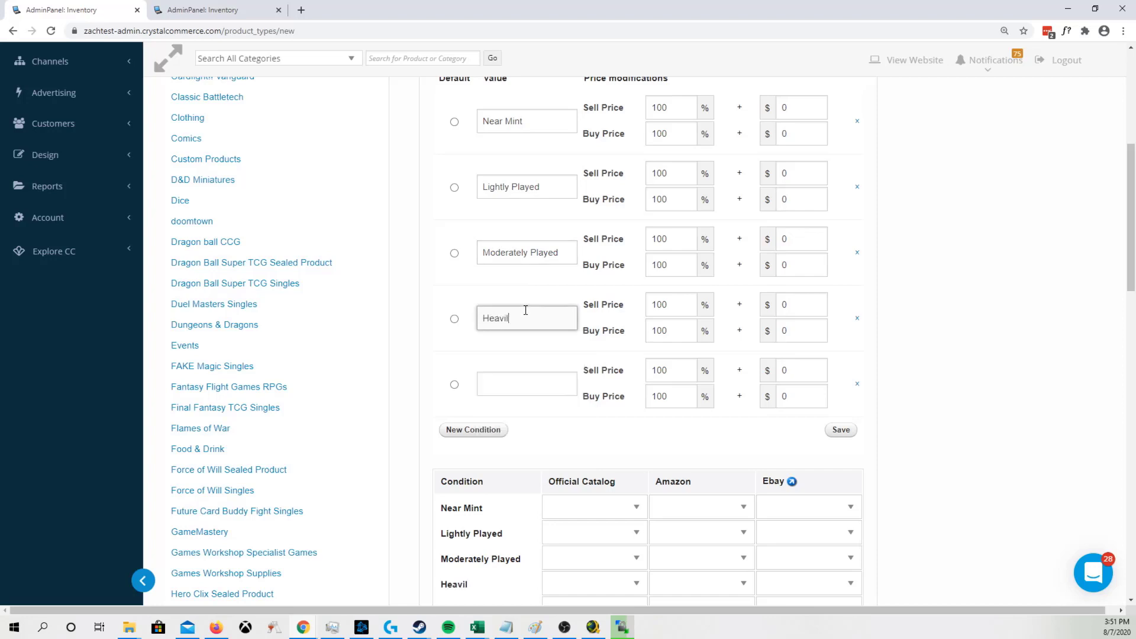
text(y Played)
click(553, 382)
text(Damaged)
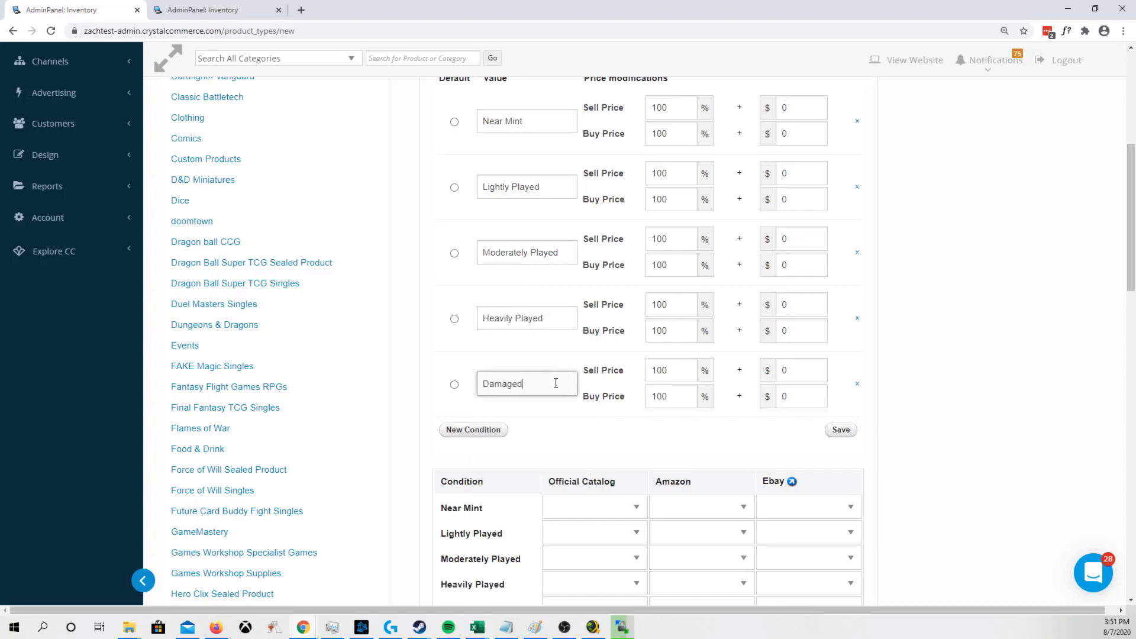
scroll(585, 349, up, 3)
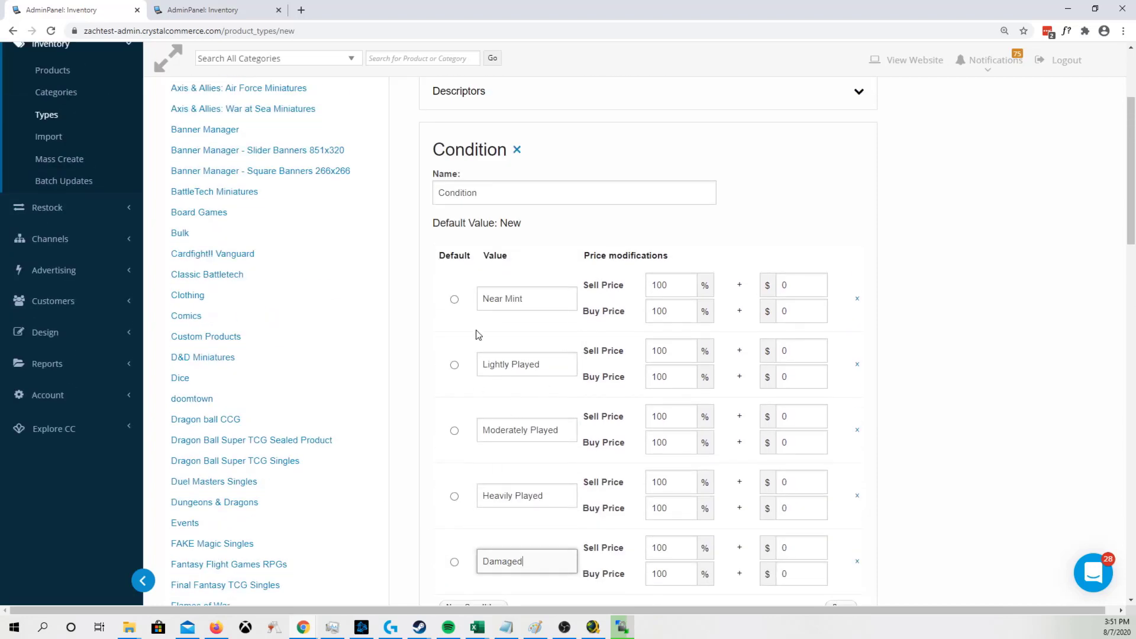
click(454, 300)
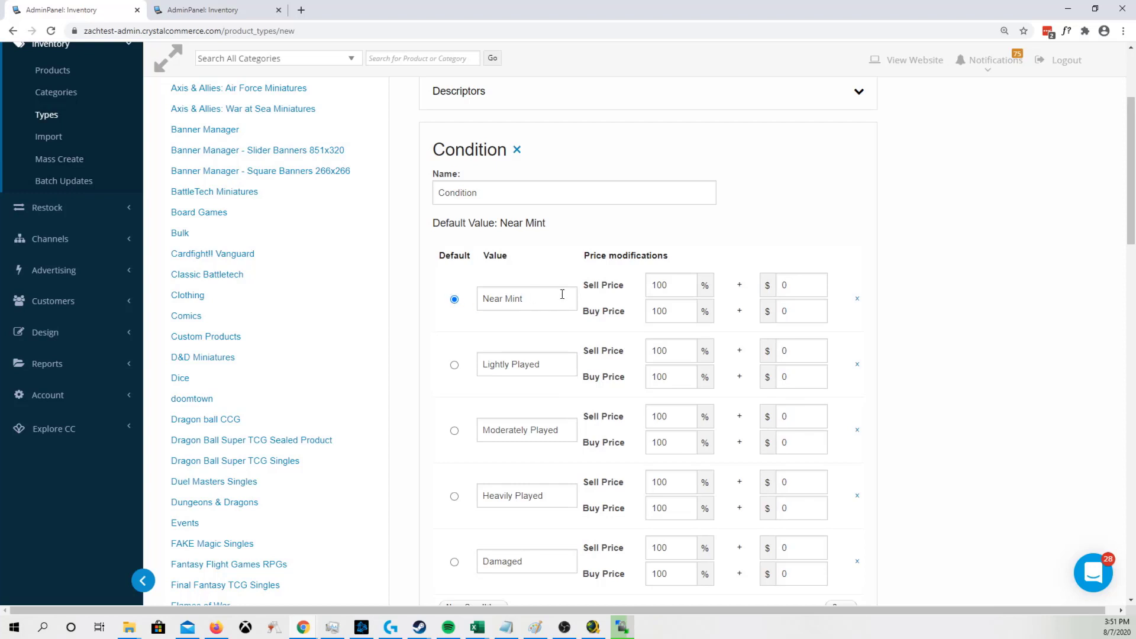
- Map the Near Mint condition to Argent Saga Singles Near Mint in the official catalog
scroll(863, 217, down, 6)
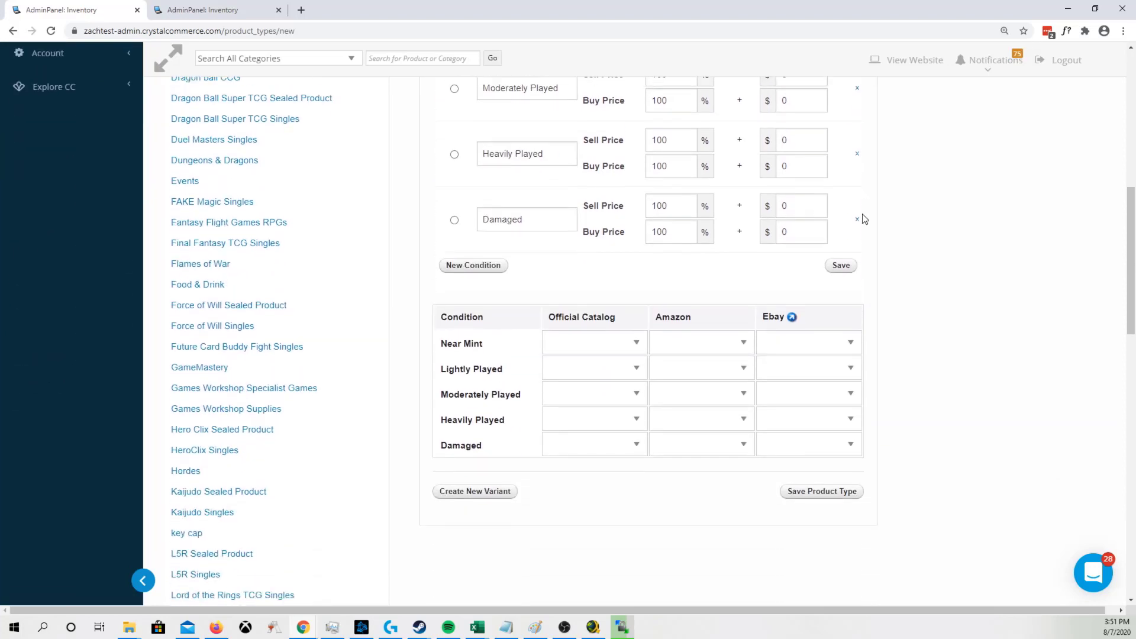
click(594, 329)
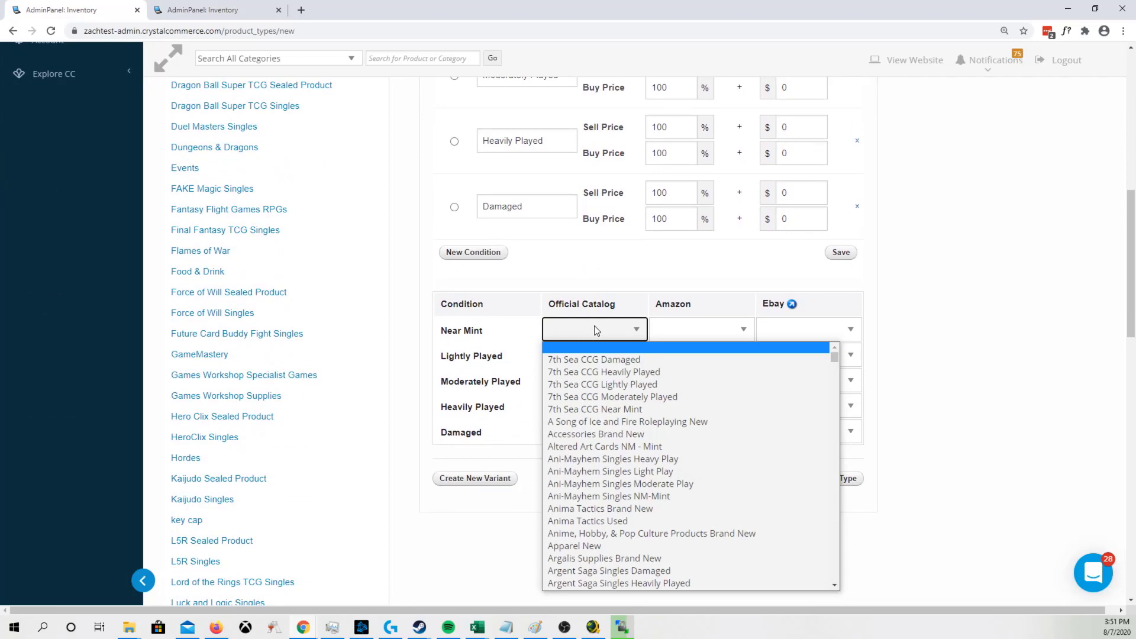
text(arge)
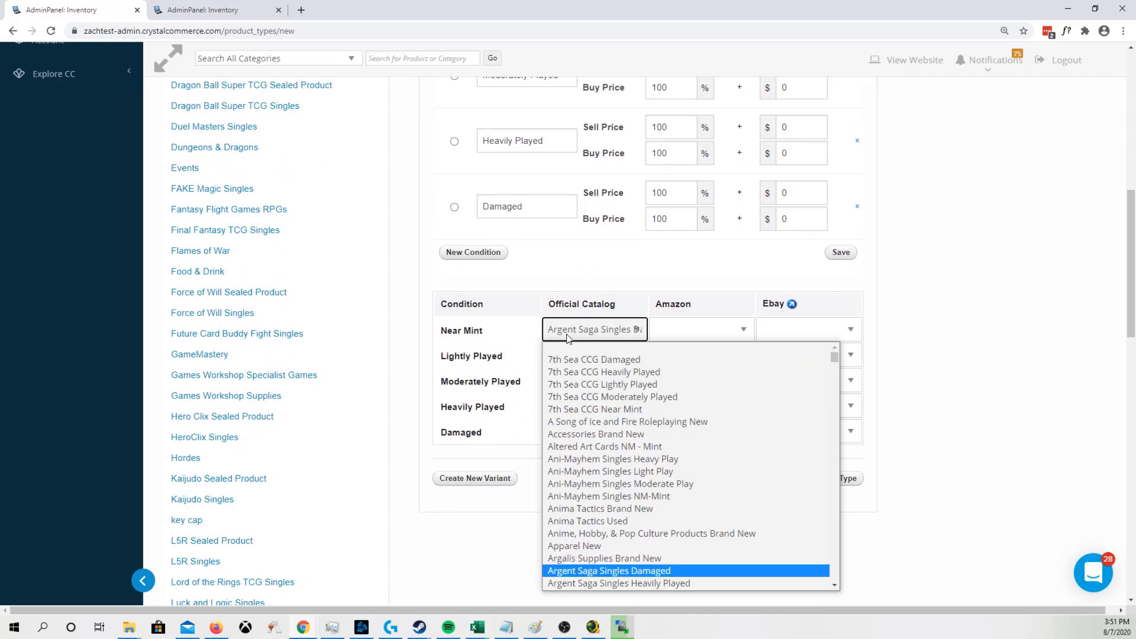
scroll(679, 446, down, 2)
click(658, 503)
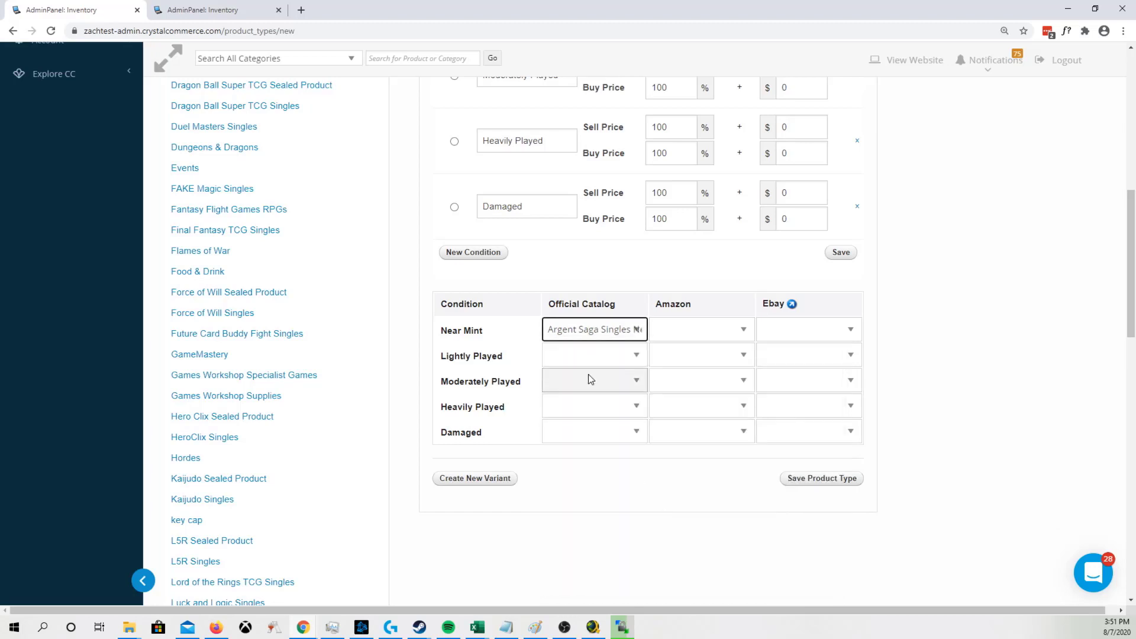
- Map the Lightly Played and Moderately Played conditions to their matching Argent Saga Singles entries in the official catalog
click(590, 355)
text(arg)
scroll(620, 332, down, 3)
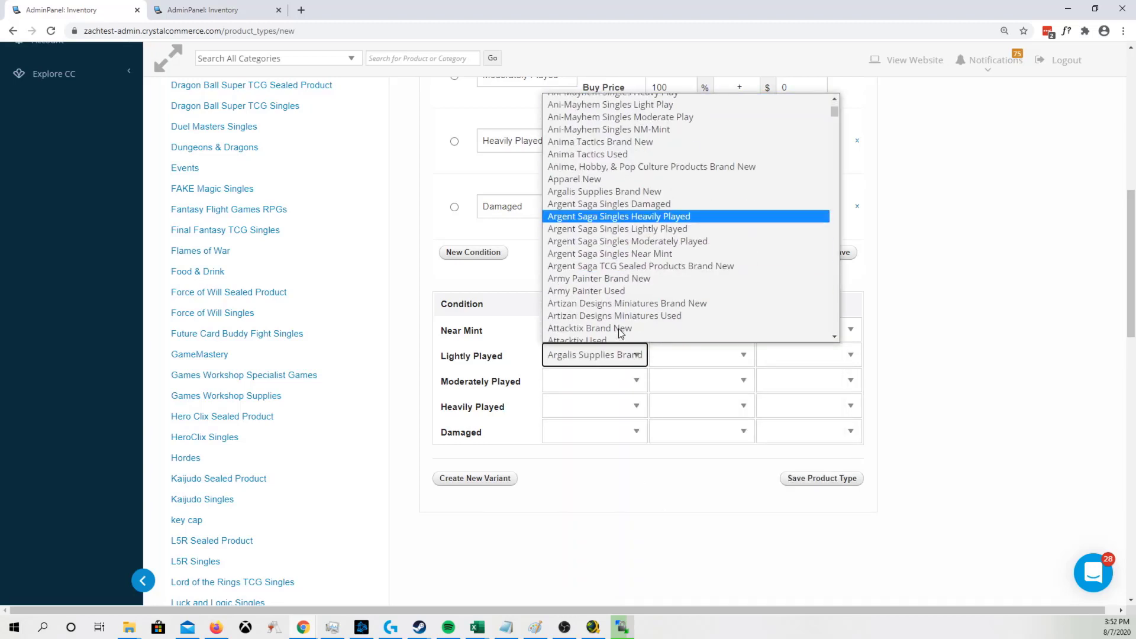
click(617, 228)
click(612, 380)
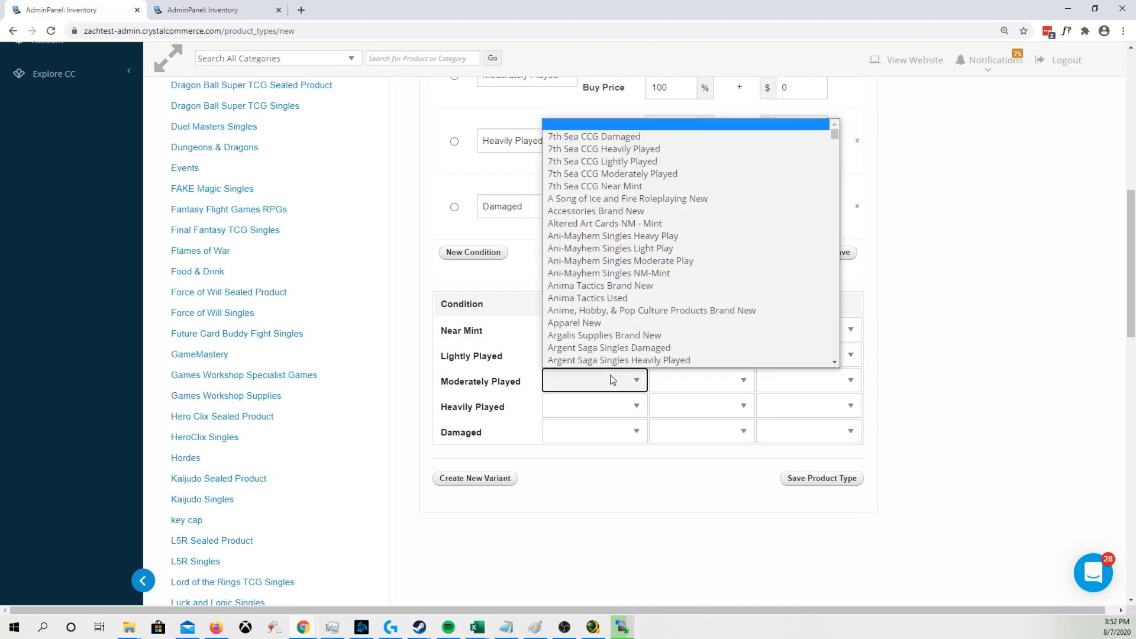
text(arg)
scroll(622, 314, down, 2)
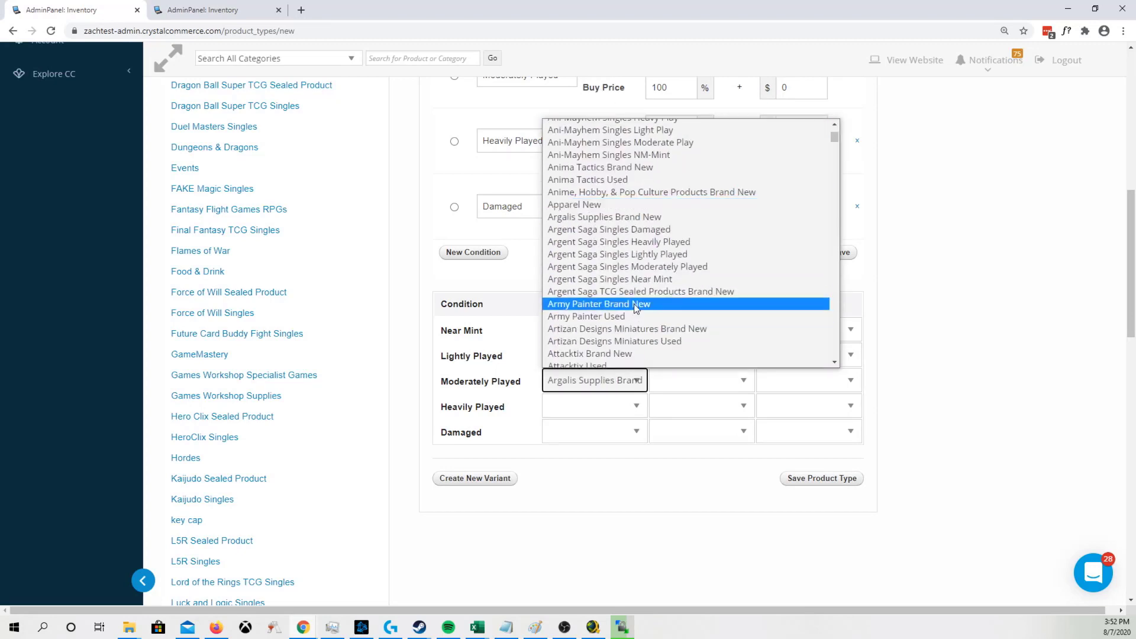
click(638, 265)
- Map the Heavily Played and Damaged conditions to their matching Argent Saga Singles entries in the official catalog
click(612, 405)
text(a)
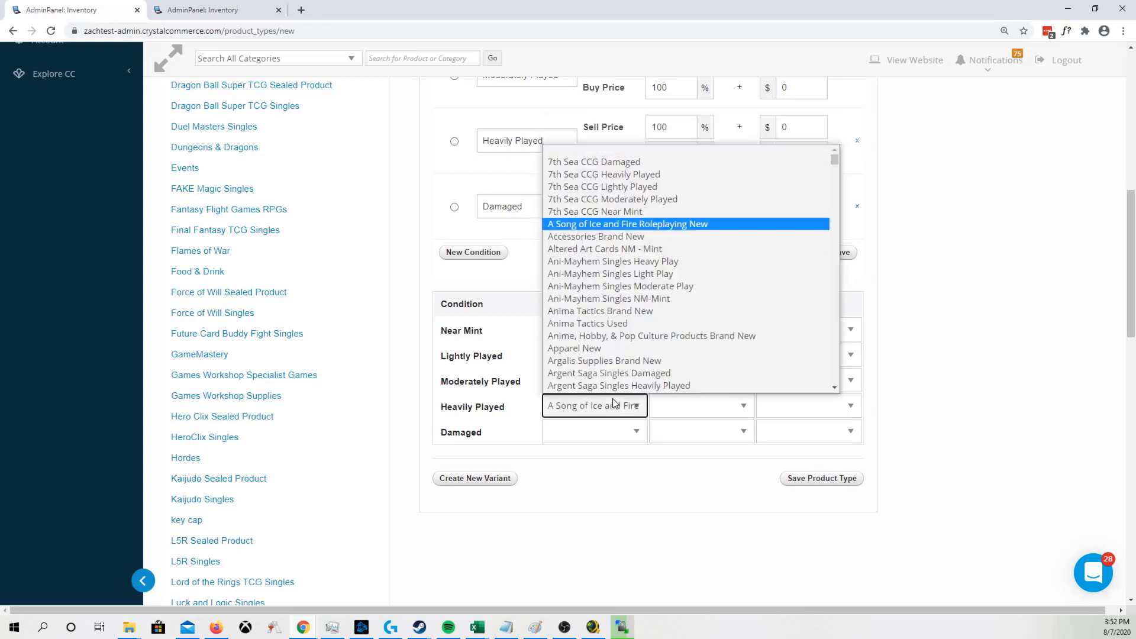
text(rgalis Supplies Brand)
scroll(598, 366, down, 1)
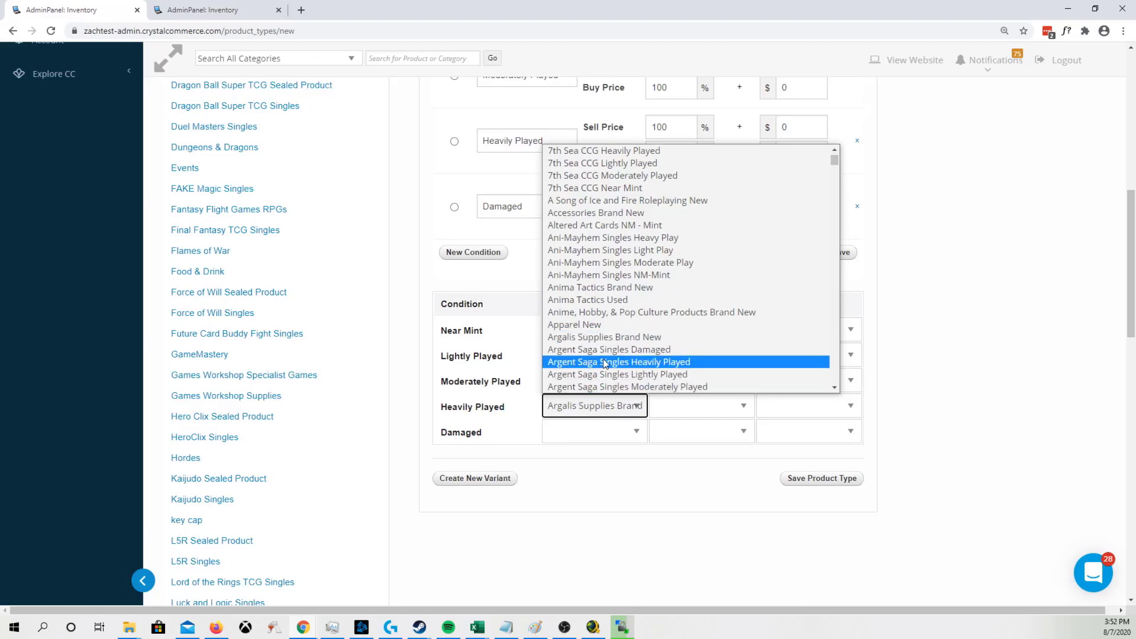
scroll(609, 343, down, 5)
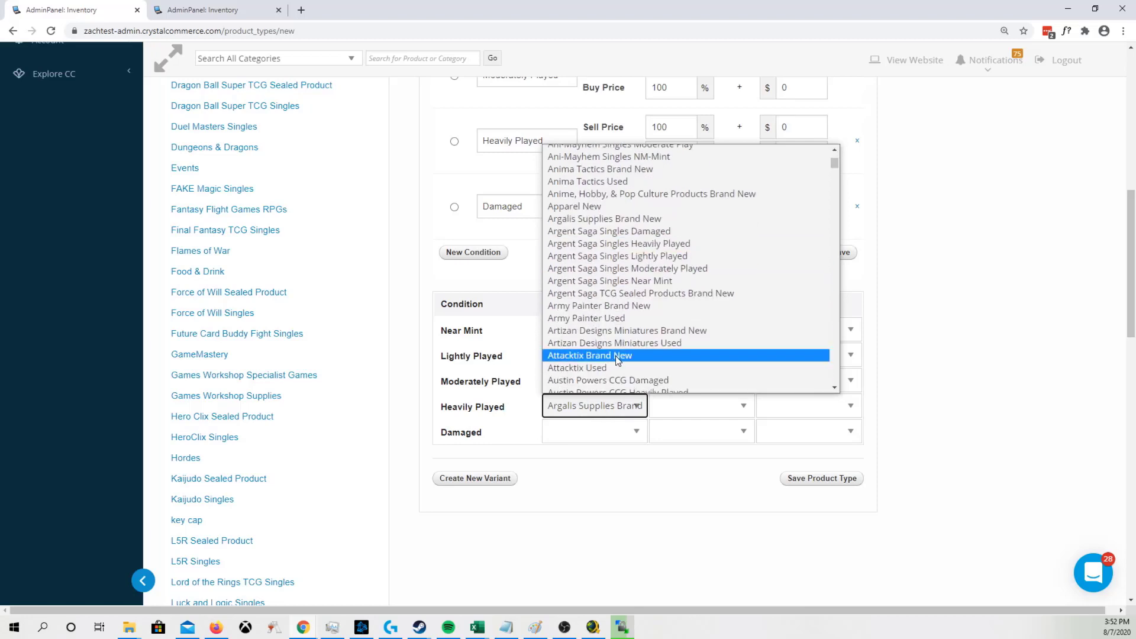
click(647, 246)
click(585, 430)
scroll(582, 420, down, 1)
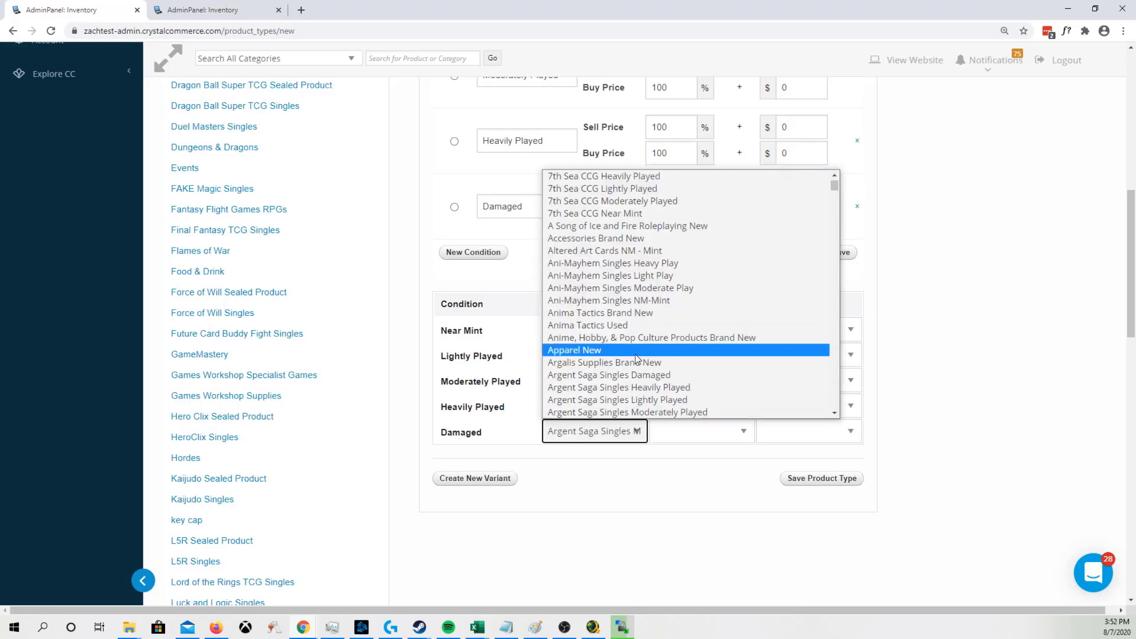
click(634, 375)
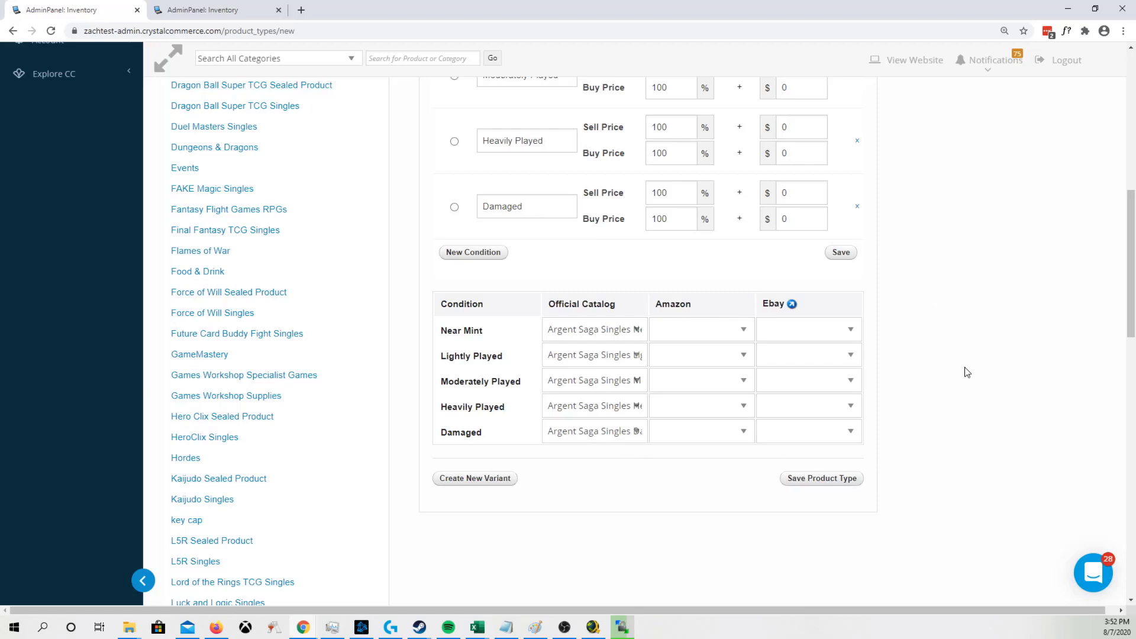
- Set both the sell price and buy price of the Lightly Played condition to 90%
scroll(964, 370, up, 4)
drag(687, 231, 581, 235)
text(90)
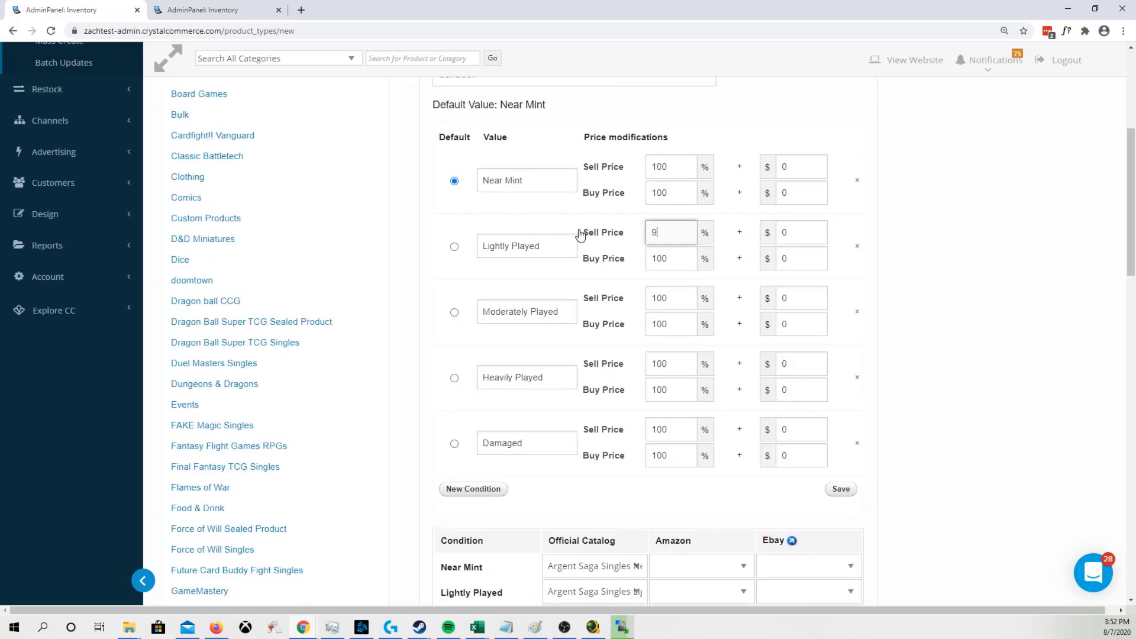
key(Tab)
key(Tab)
text(9)
key(Tab)
key(Tab)
key(Tab)
key(Tab)
key(Tab)
key(Tab)
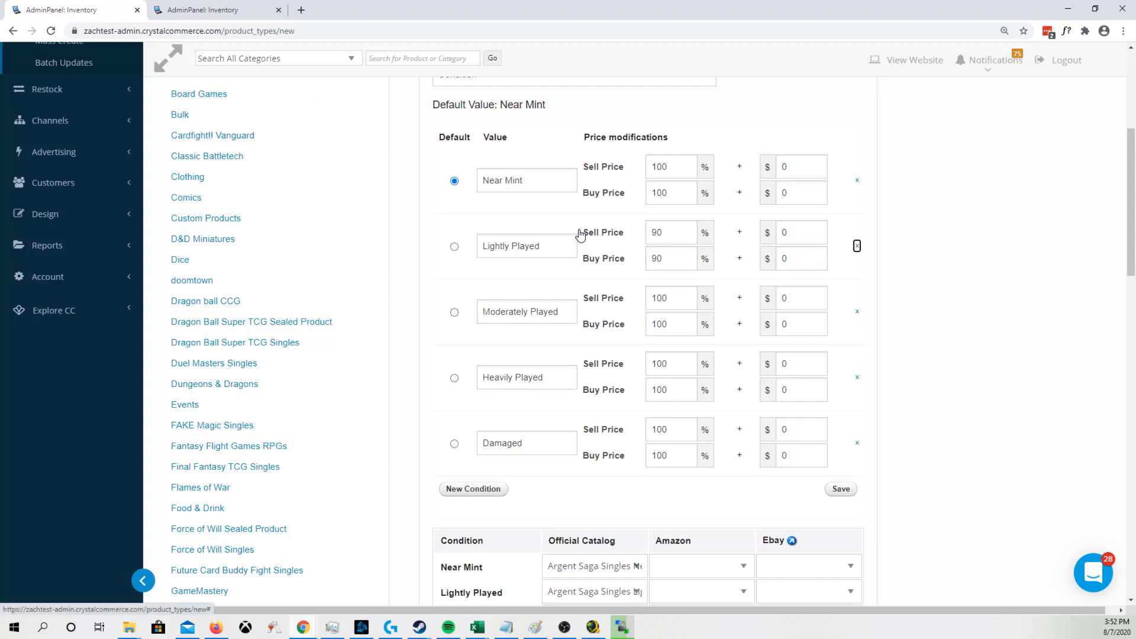
- Set both the sell price and buy price of the Moderately Played condition to 80%
key(shift+Tab)
text(80)
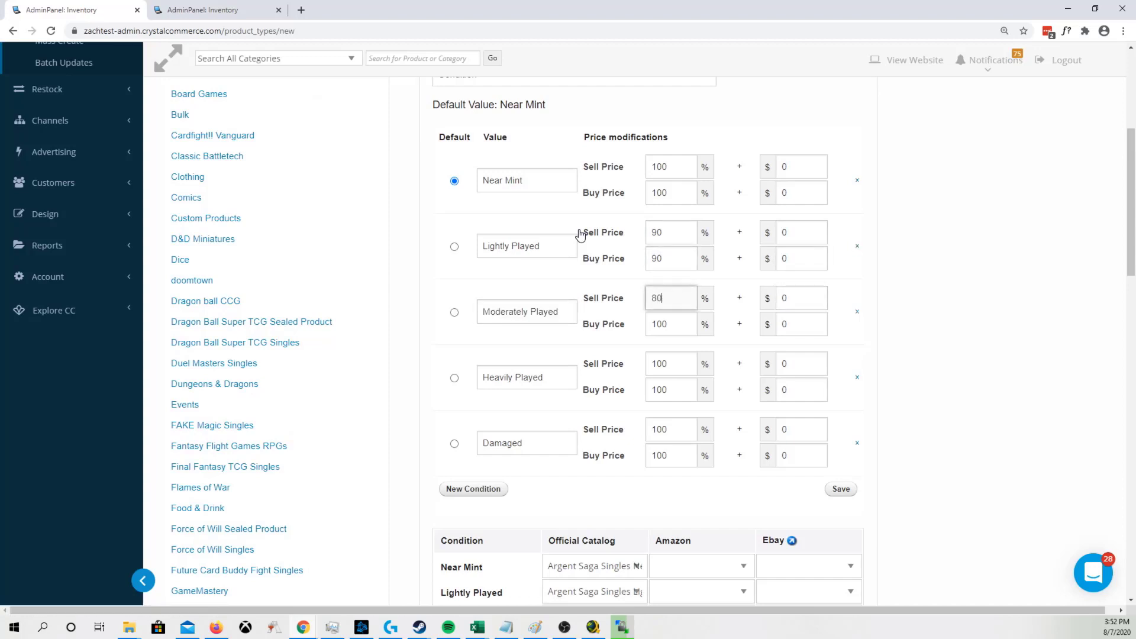
key(Tab)
key(Tab)
key(Tab)
key(shift+Tab)
text(80)
- Set both the sell price and buy price of the Heavily Played condition to 70%
key(Tab)
key(Tab)
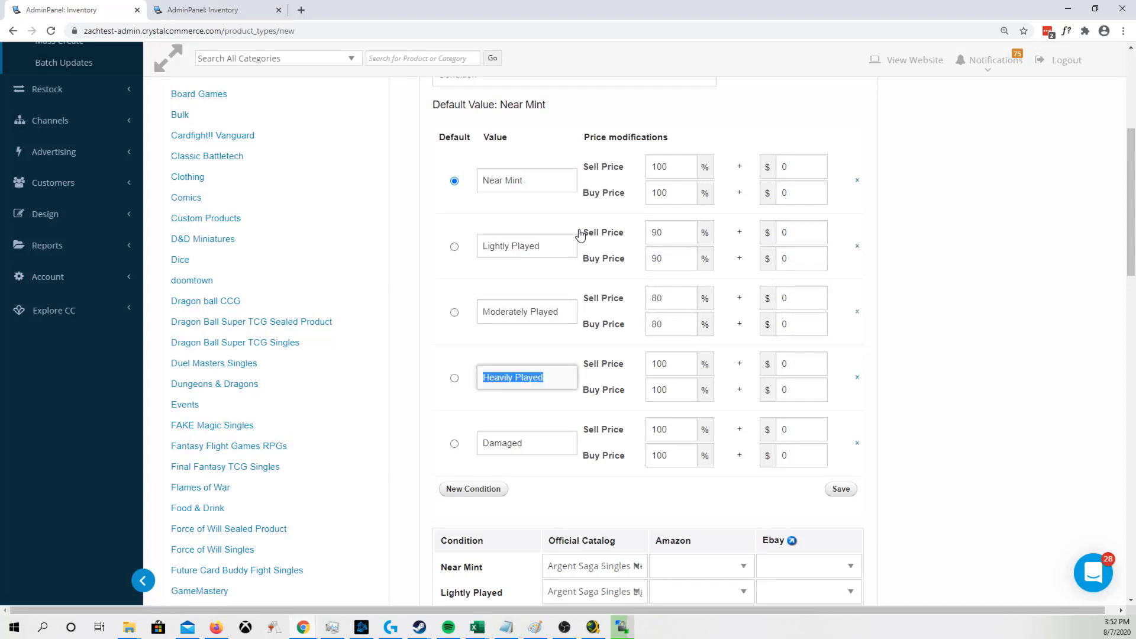
key(Tab)
text(70)
key(Tab)
key(Tab)
text(7)
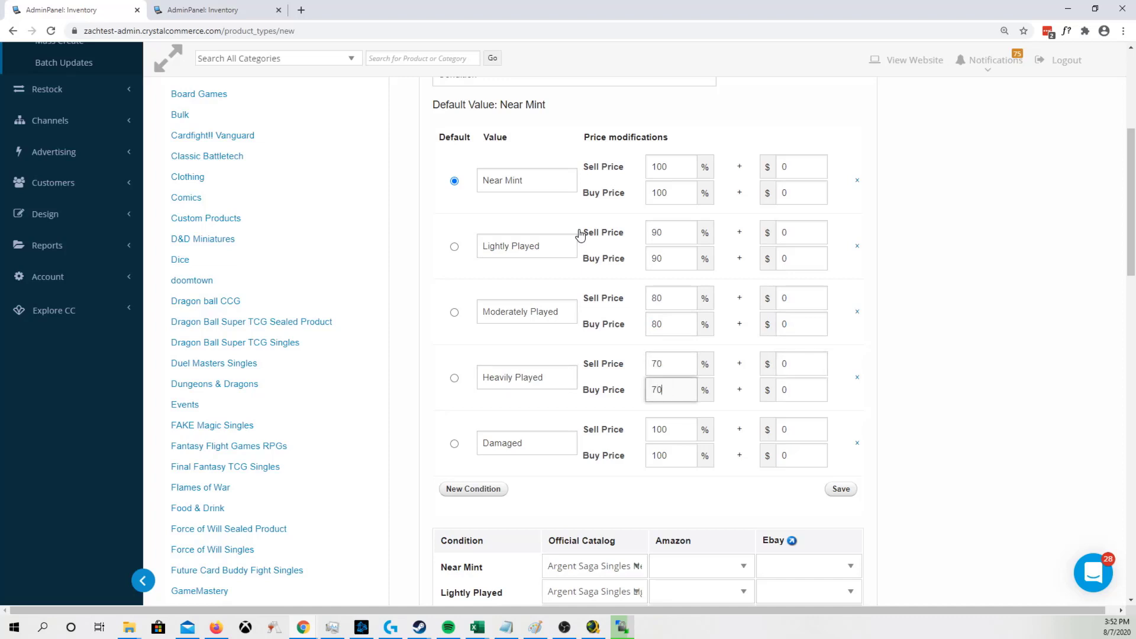
text(0)
- Set both the sell price and buy price of the Damaged condition to 60%
key(Tab)
key(Tab)
key(Tab)
key(Tab)
key(Tab)
key(Tab)
key(shift+Tab)
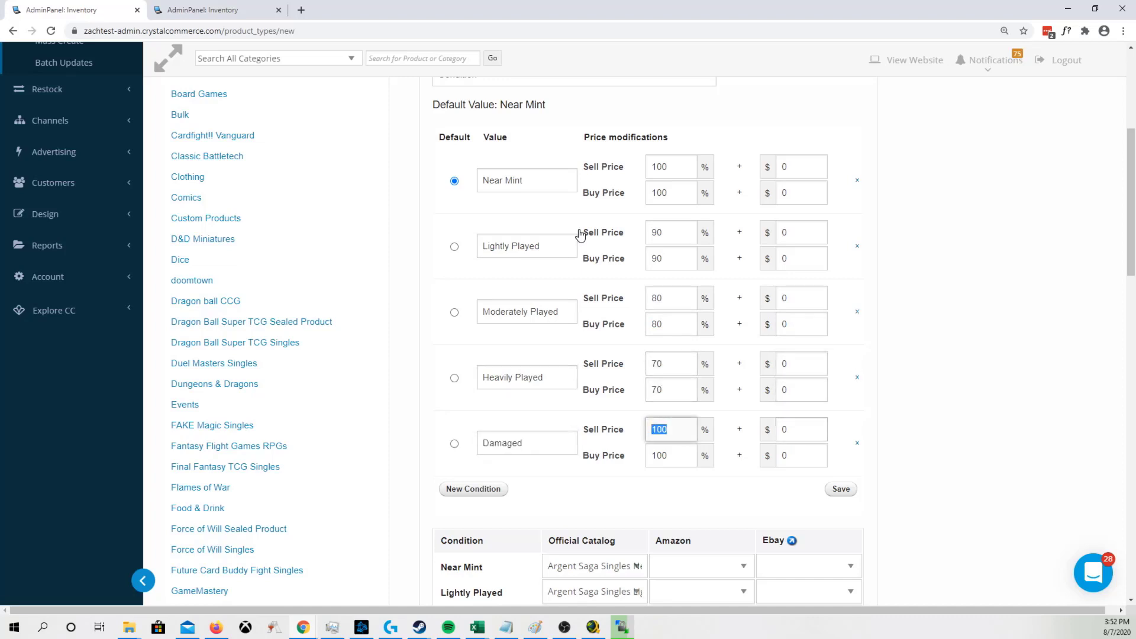
text(60)
key(Tab)
key(Tab)
key(Tab)
key(shift+Tab)
text(6)
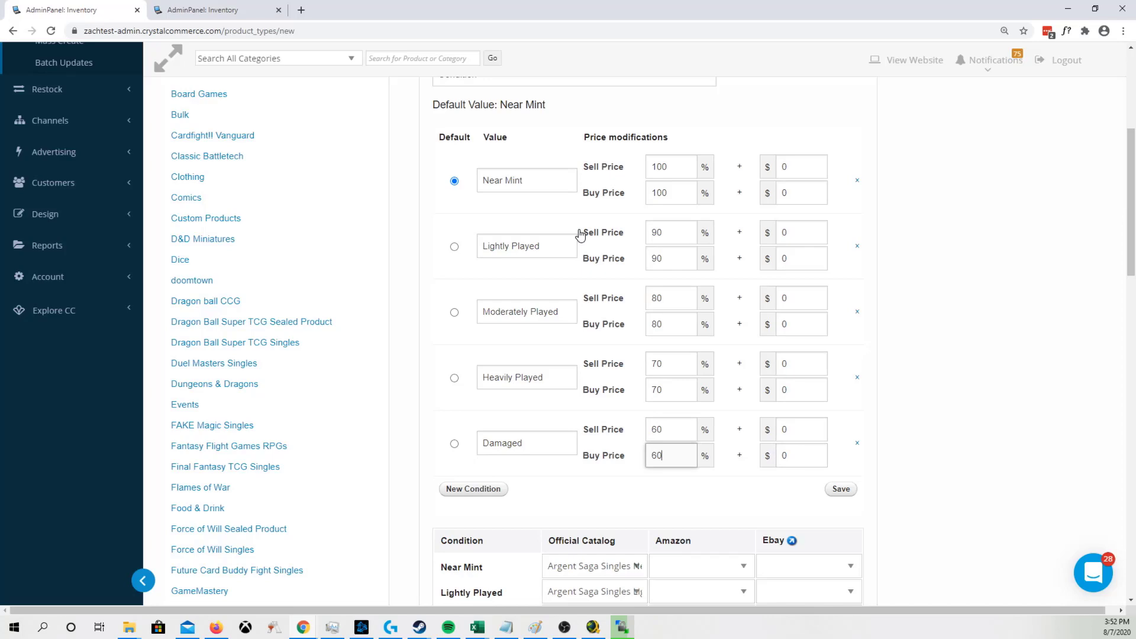
text(0)
- Review the completed Argent Saga Singles conditions and catalog mappings, and save the product type
click(910, 277)
scroll(965, 266, down, 2)
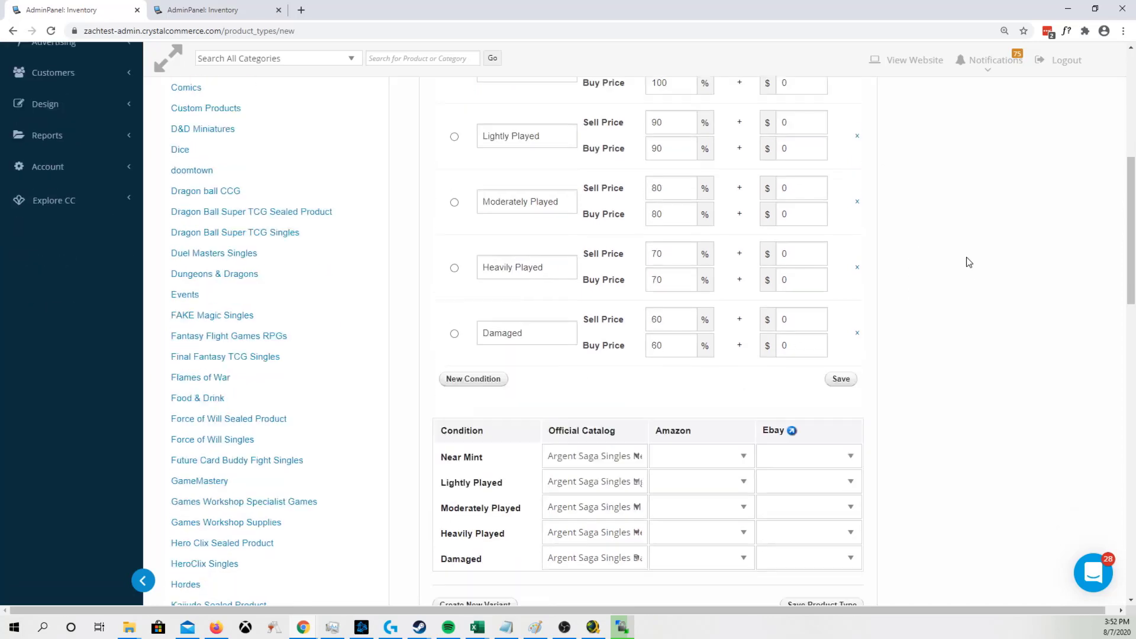
scroll(968, 262, down, 1)
scroll(950, 332, up, 8)
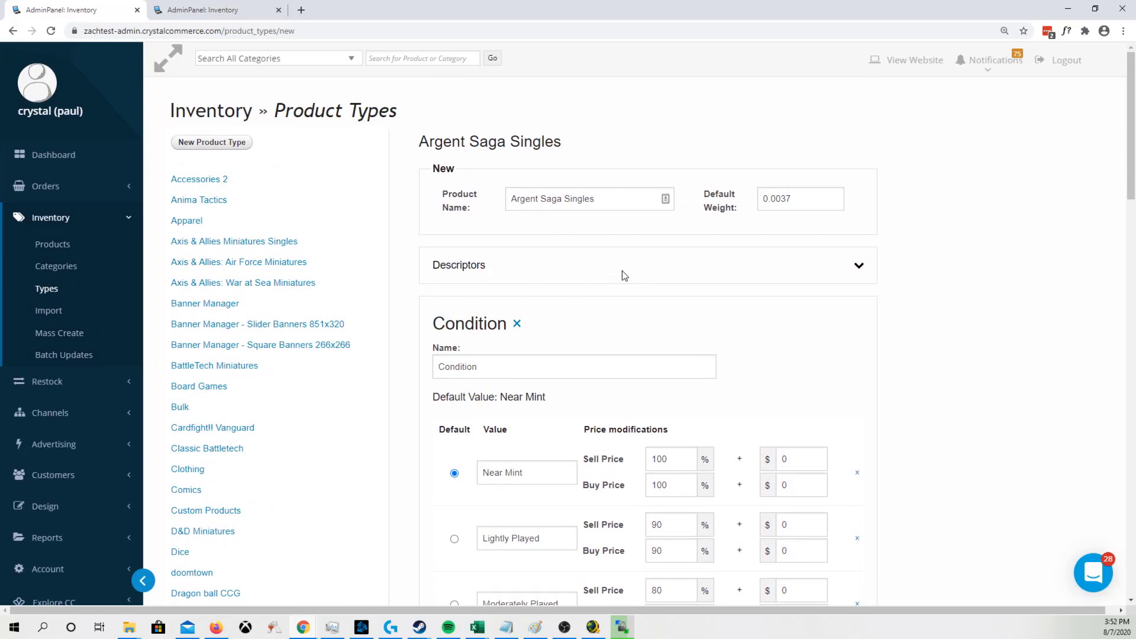
scroll(929, 256, down, 7)
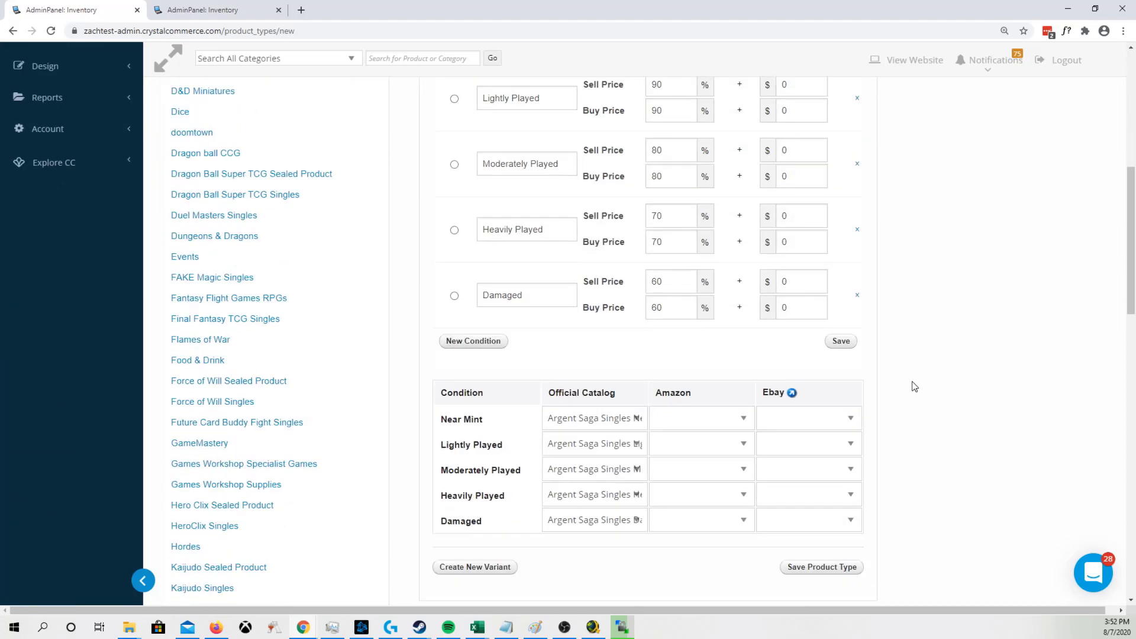
click(824, 567)
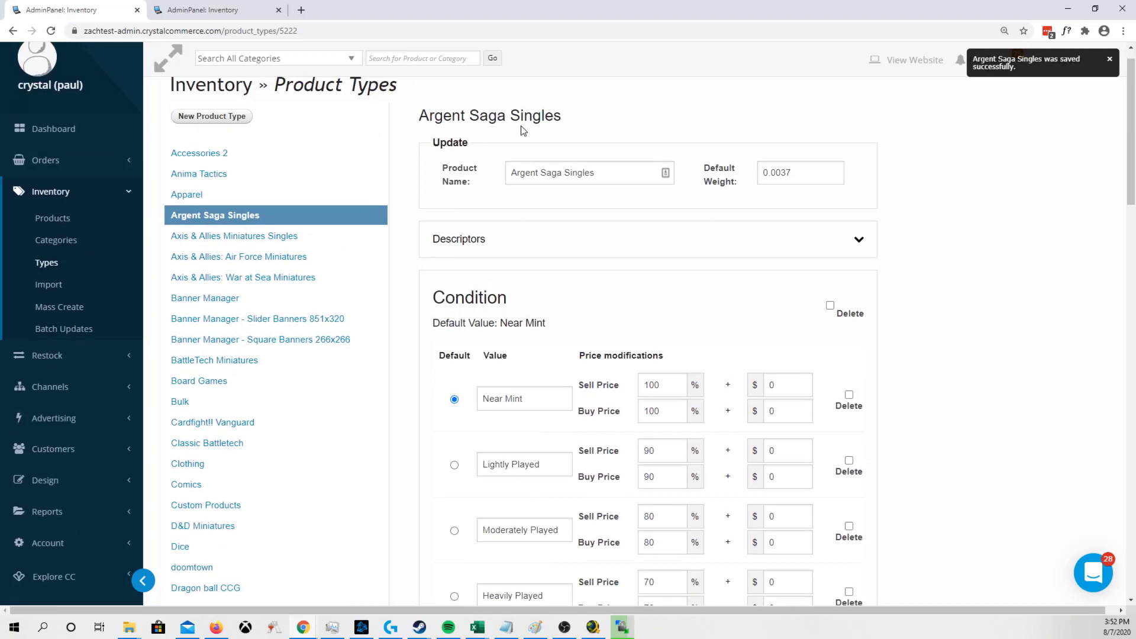
- Start a new top-level inventory category named Argent Saga Singles and assign it the Argent Saga Singles product type
click(55, 255)
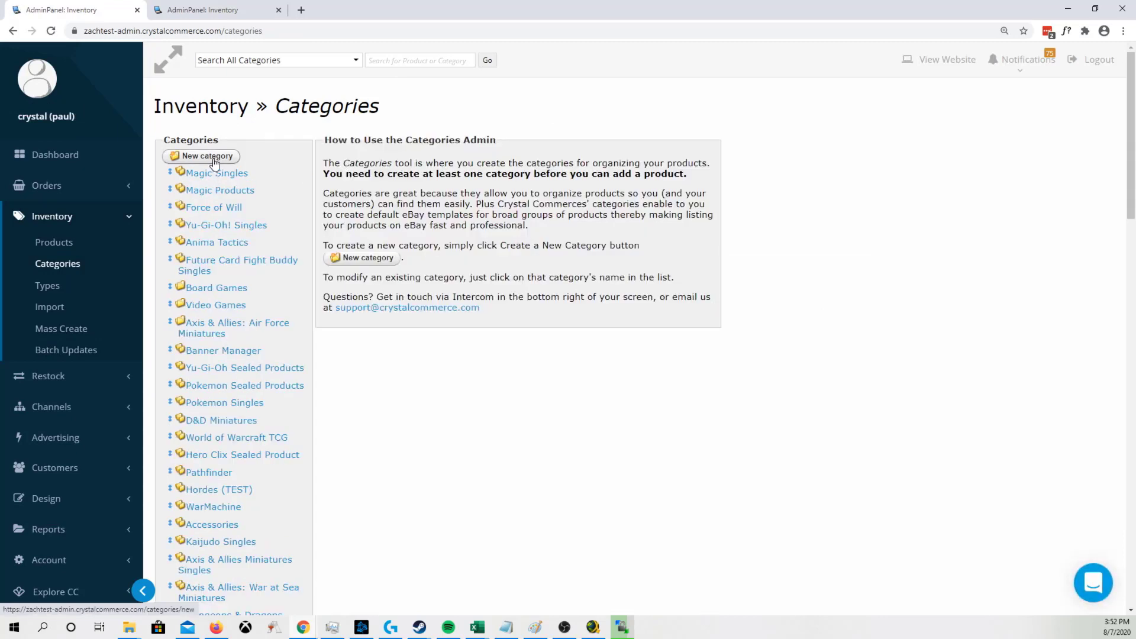
click(214, 157)
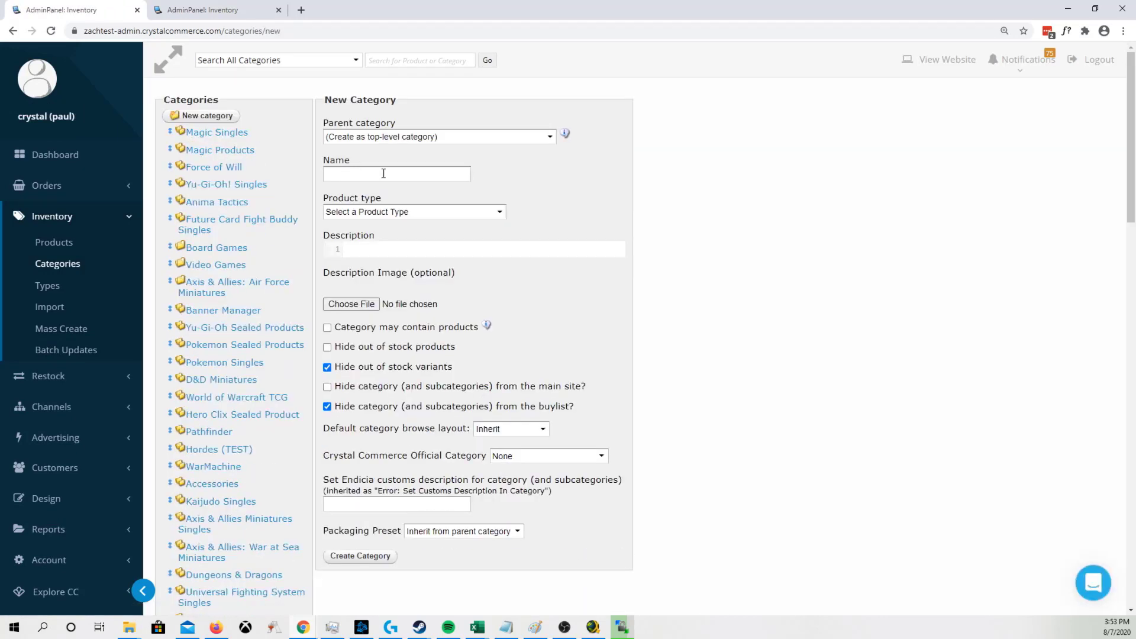
click(382, 174)
text(Arge)
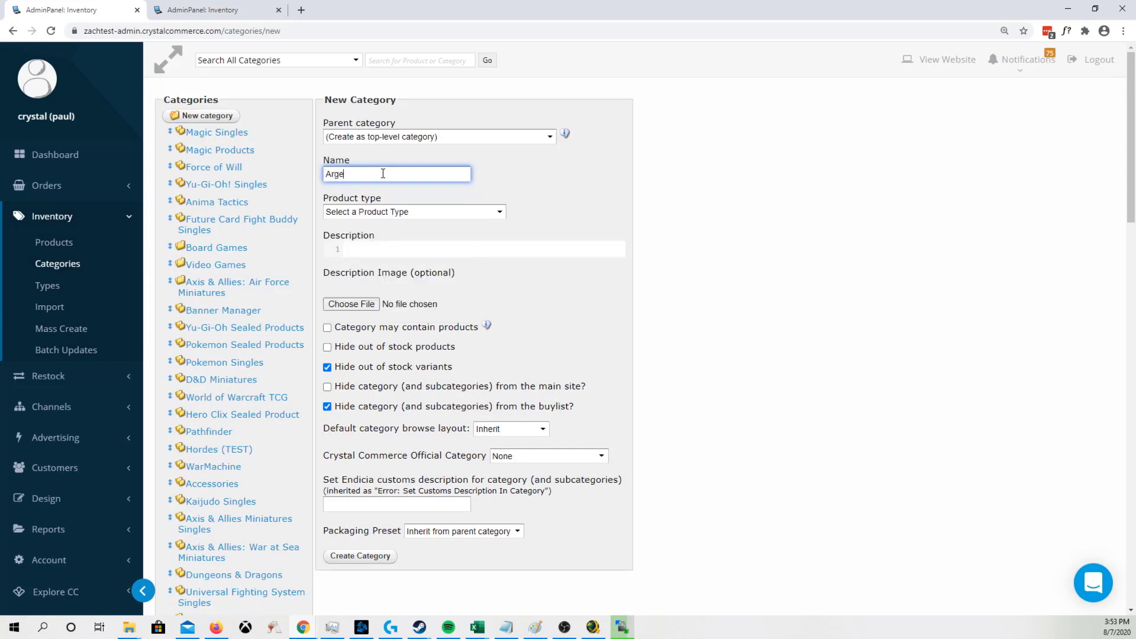
text(nt Sage)
text( Singles)
click(390, 213)
click(386, 277)
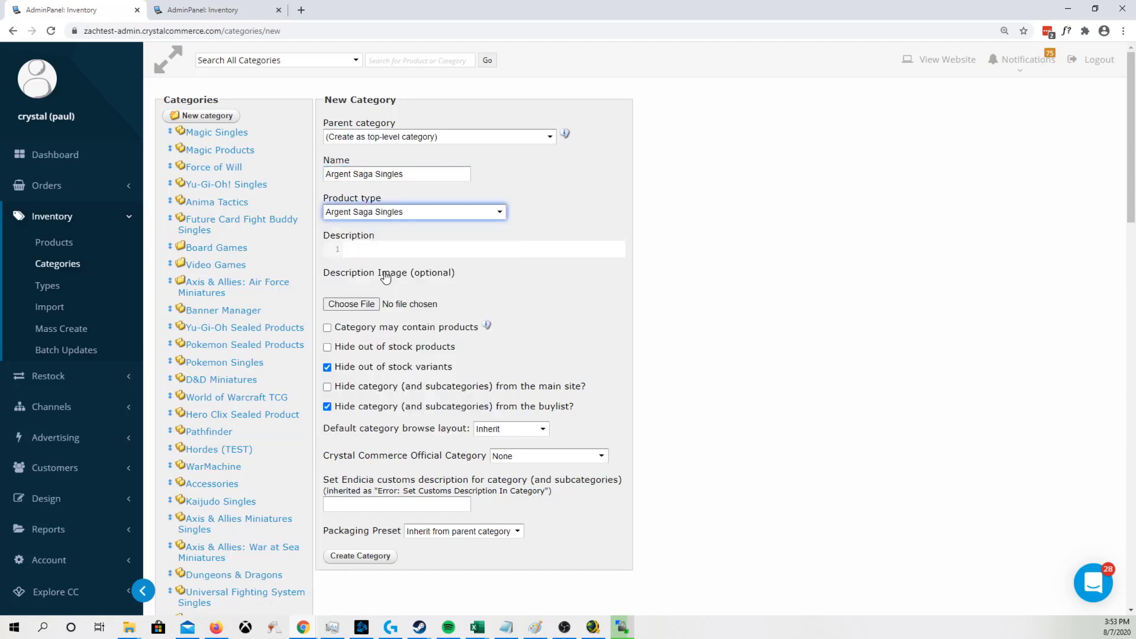
scroll(709, 257, down, 1)
scroll(710, 259, up, 1)
click(771, 356)
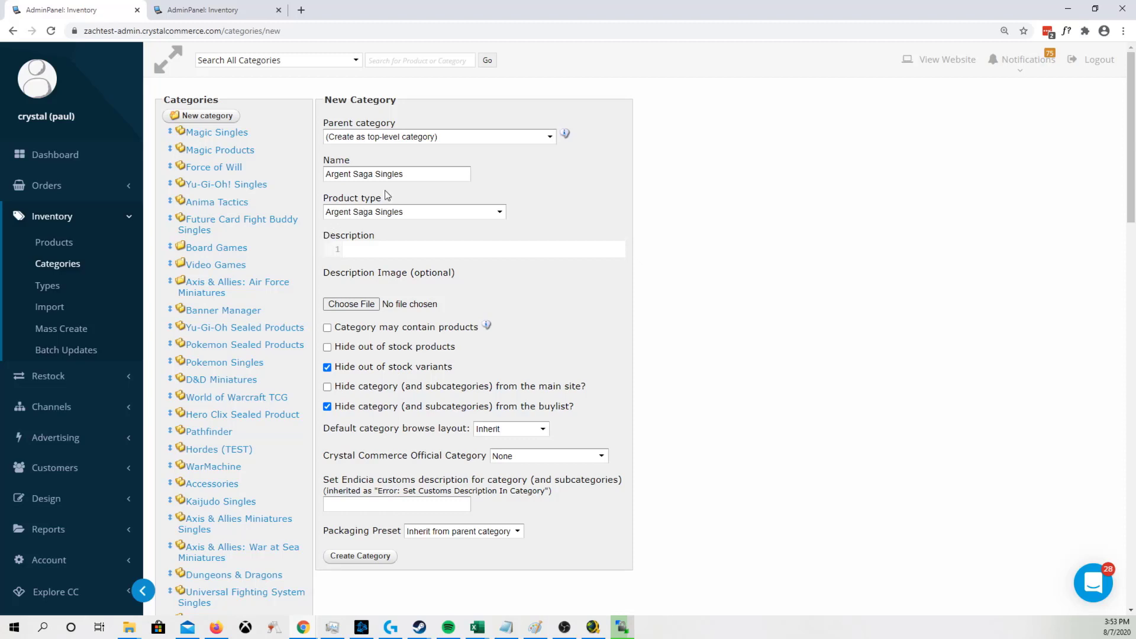
click(436, 172)
drag(436, 172, 289, 168)
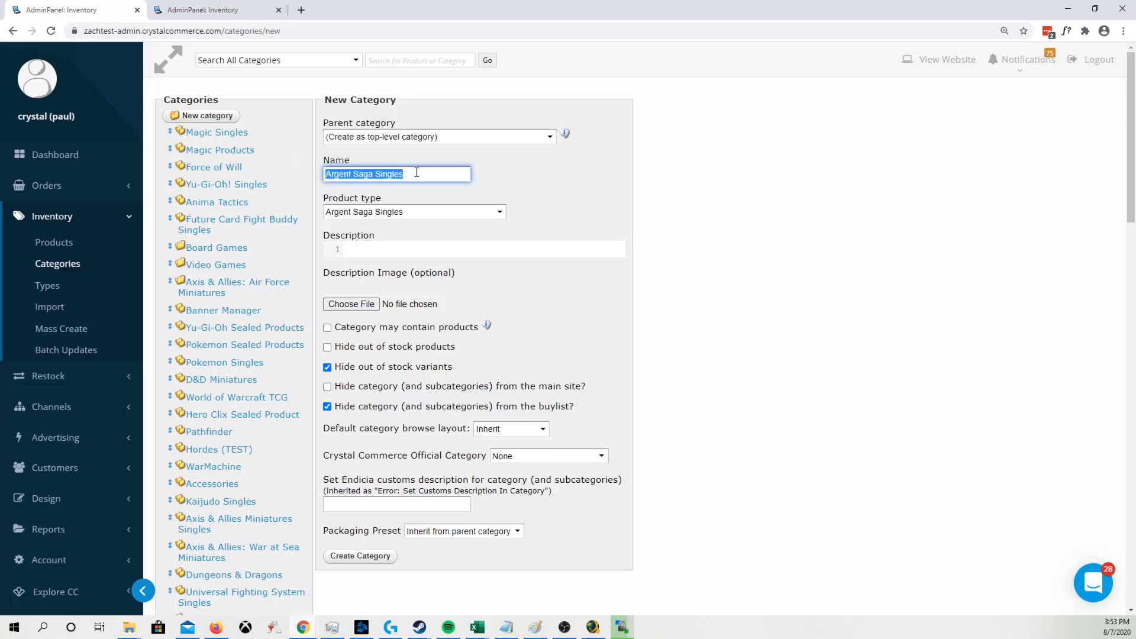
click(571, 360)
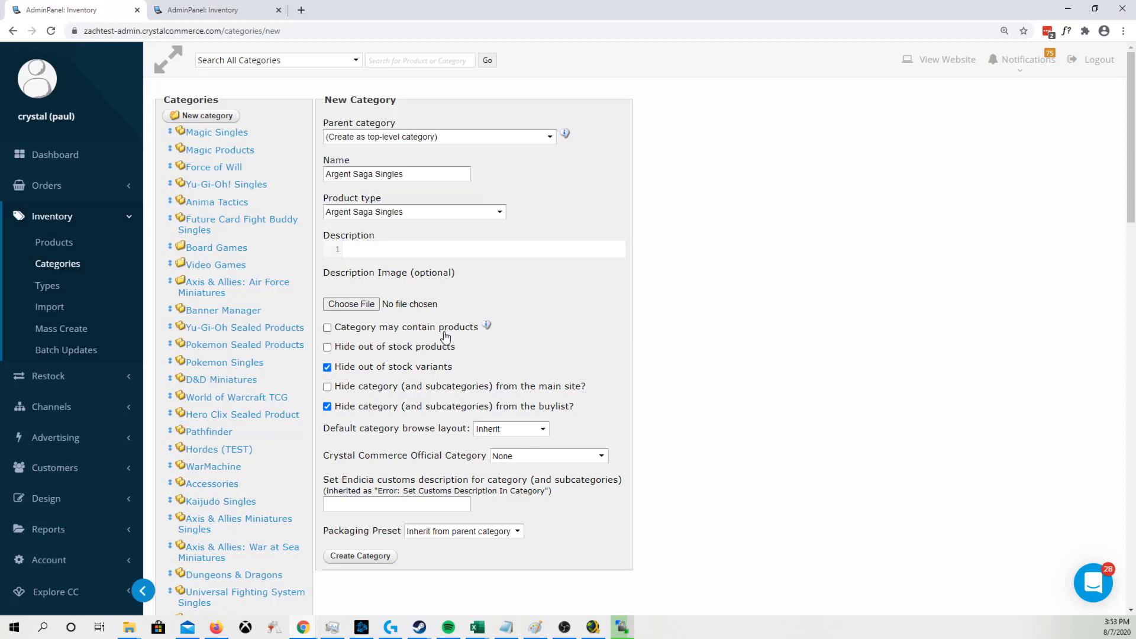
- Turn off hiding the category and its subcategories from the buylist, and create the category
scroll(443, 338, down, 1)
click(373, 353)
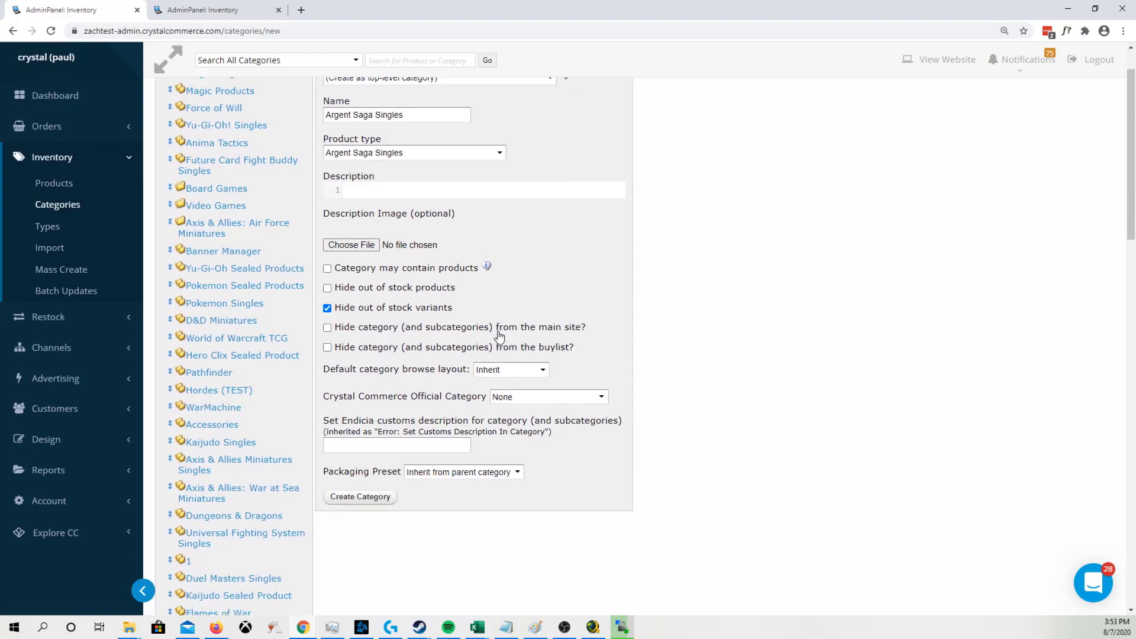
click(374, 496)
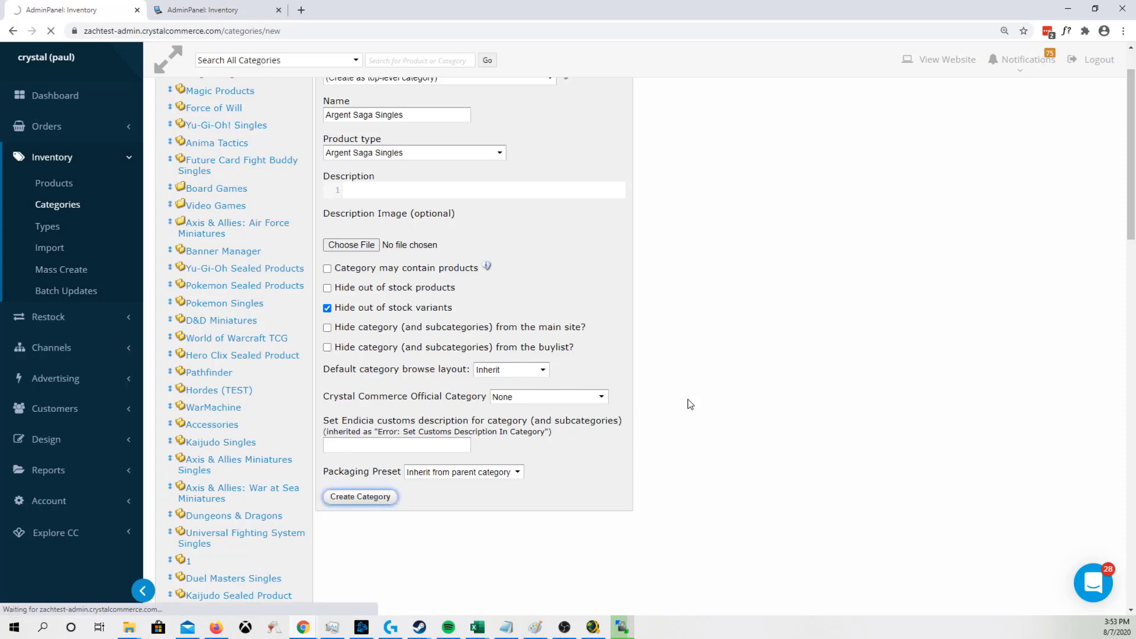
scroll(687, 400, up, 1)
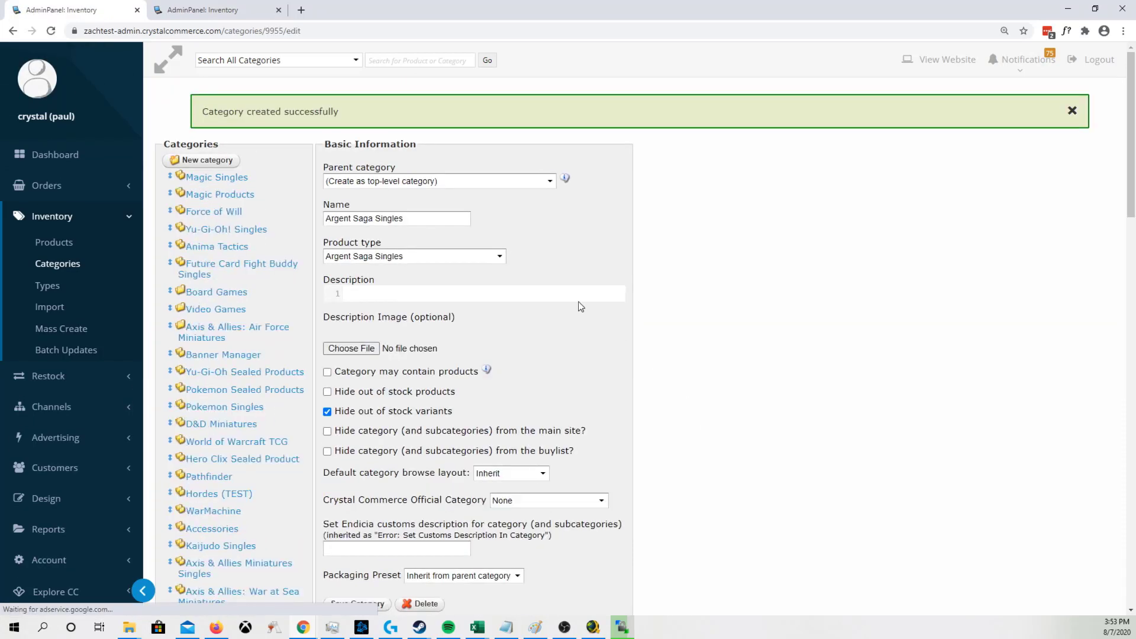
- Open the product import and choose the Ascension set within the Argent Saga Singles catalog category
click(56, 312)
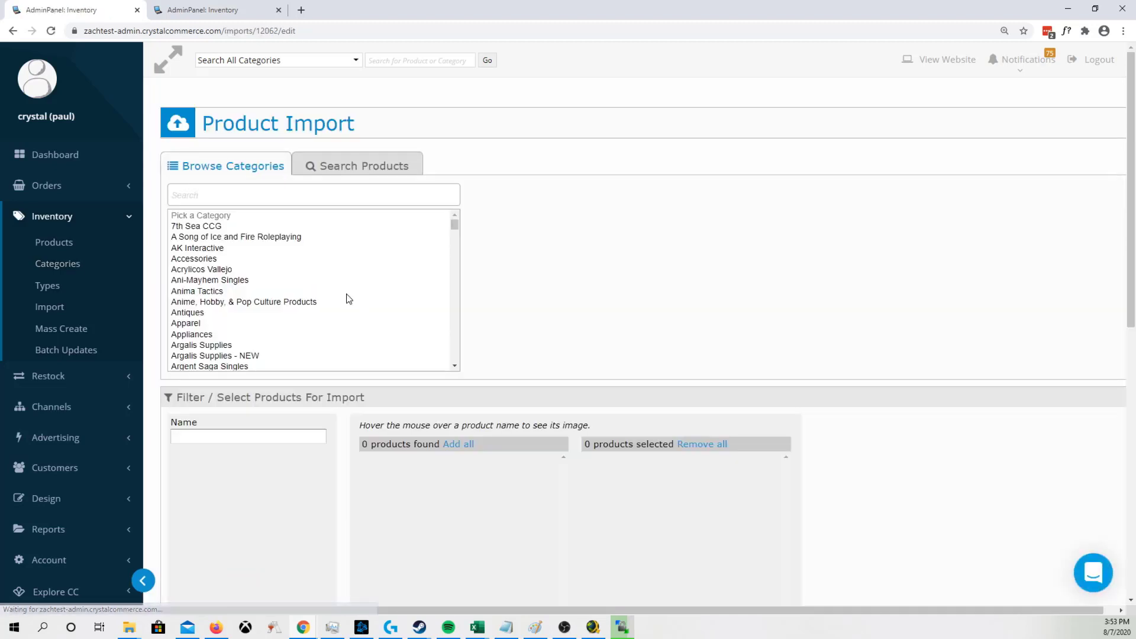
click(282, 192)
text(argen)
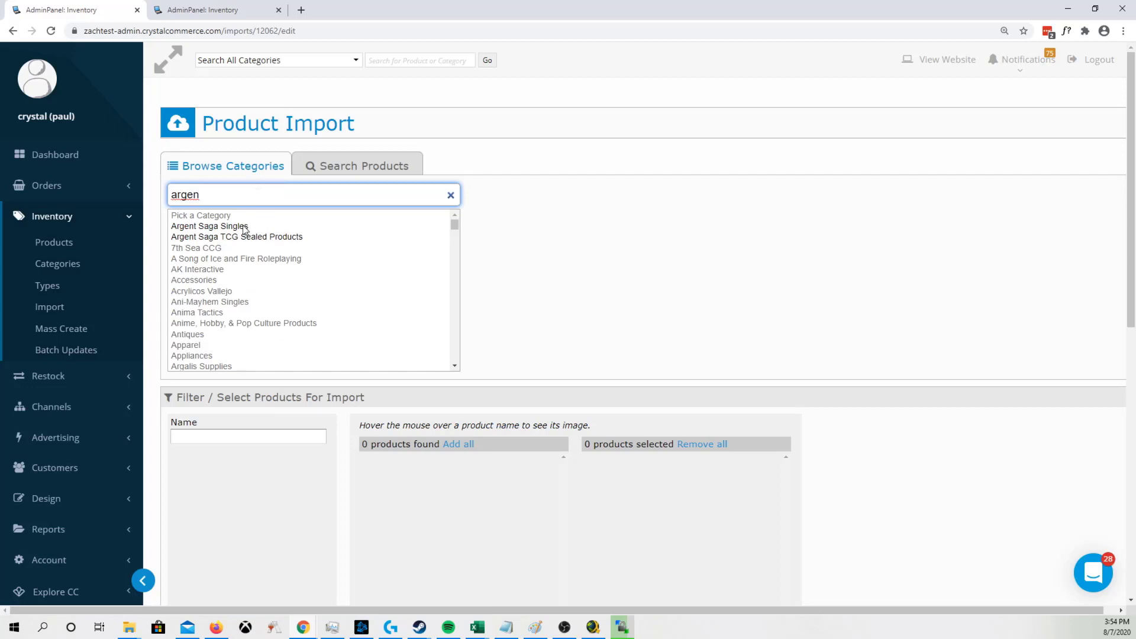
click(244, 227)
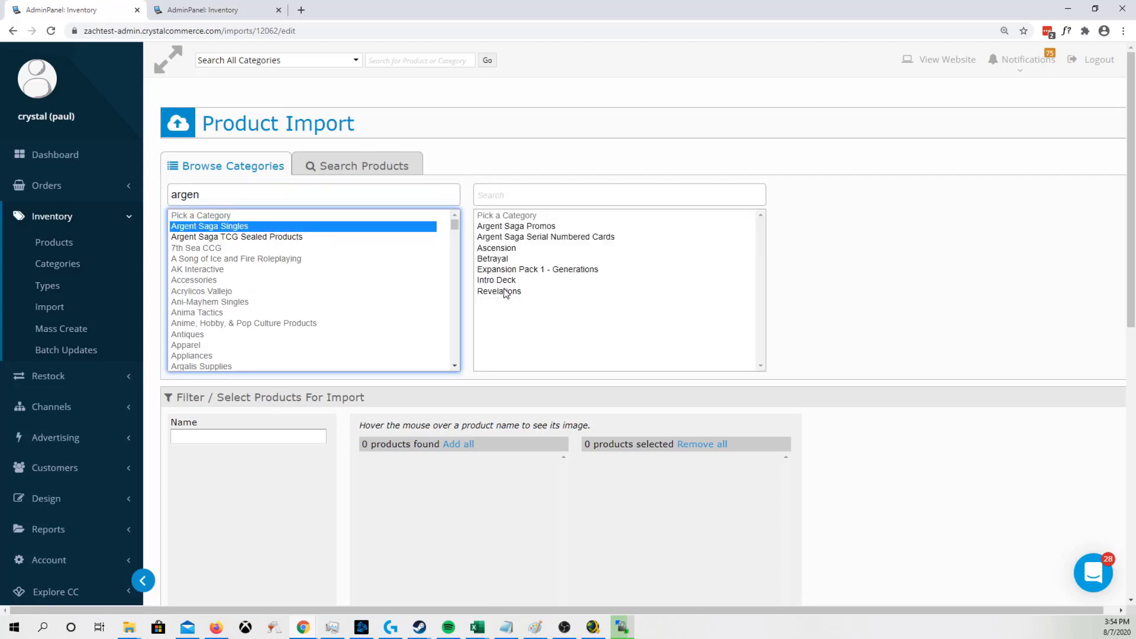
click(510, 251)
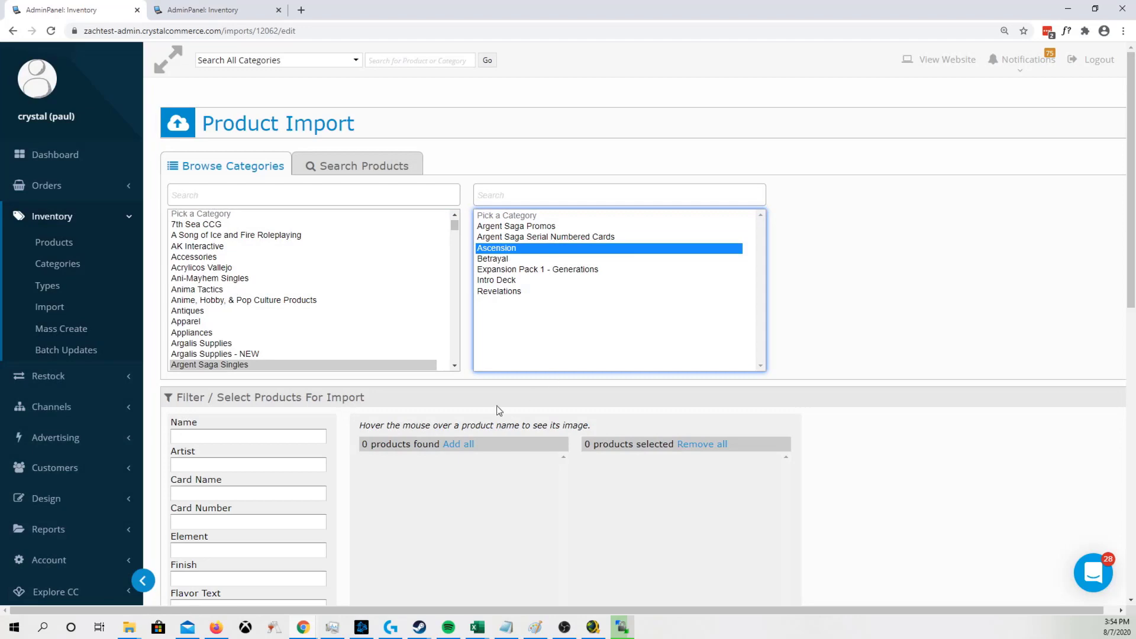
- Search the Ascension set without filters and add all found products to the import selection
scroll(470, 393, down, 7)
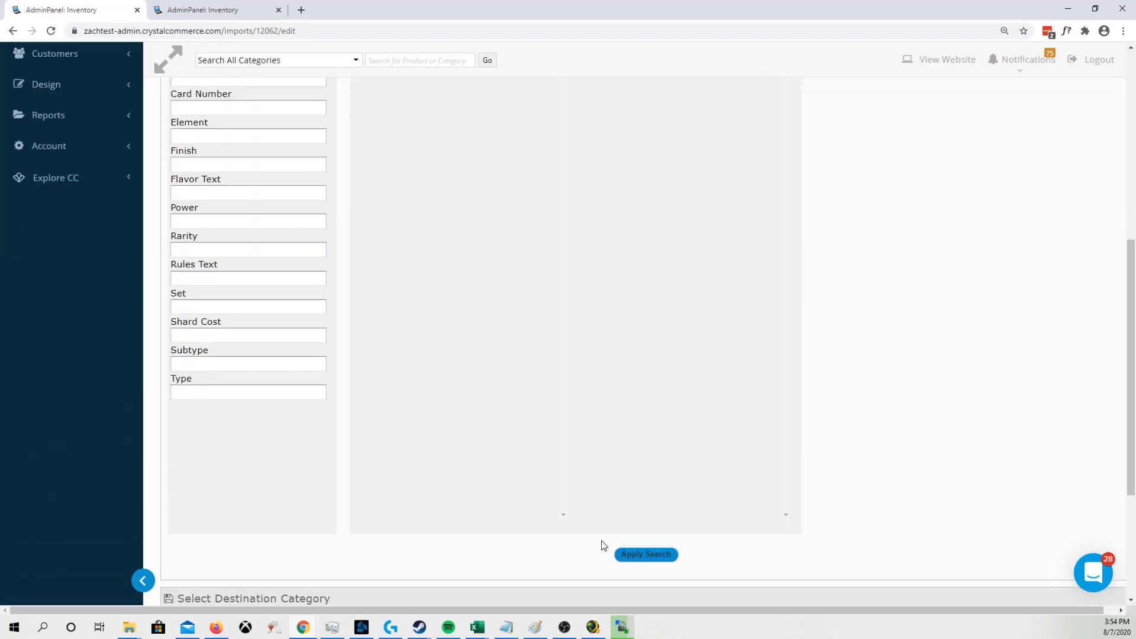
click(646, 554)
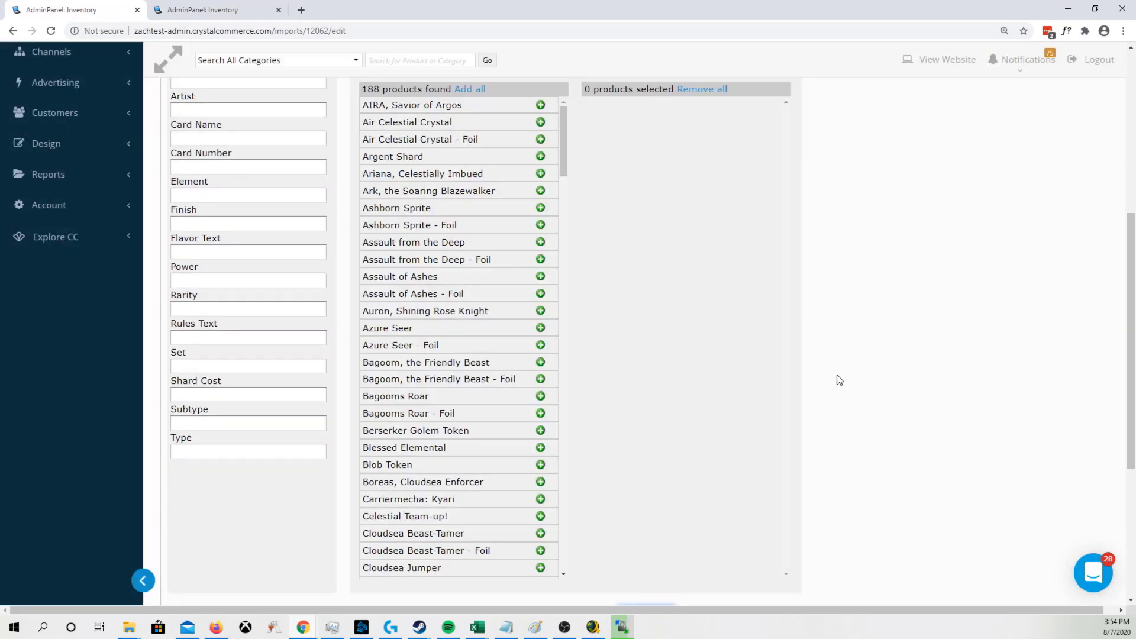
click(470, 89)
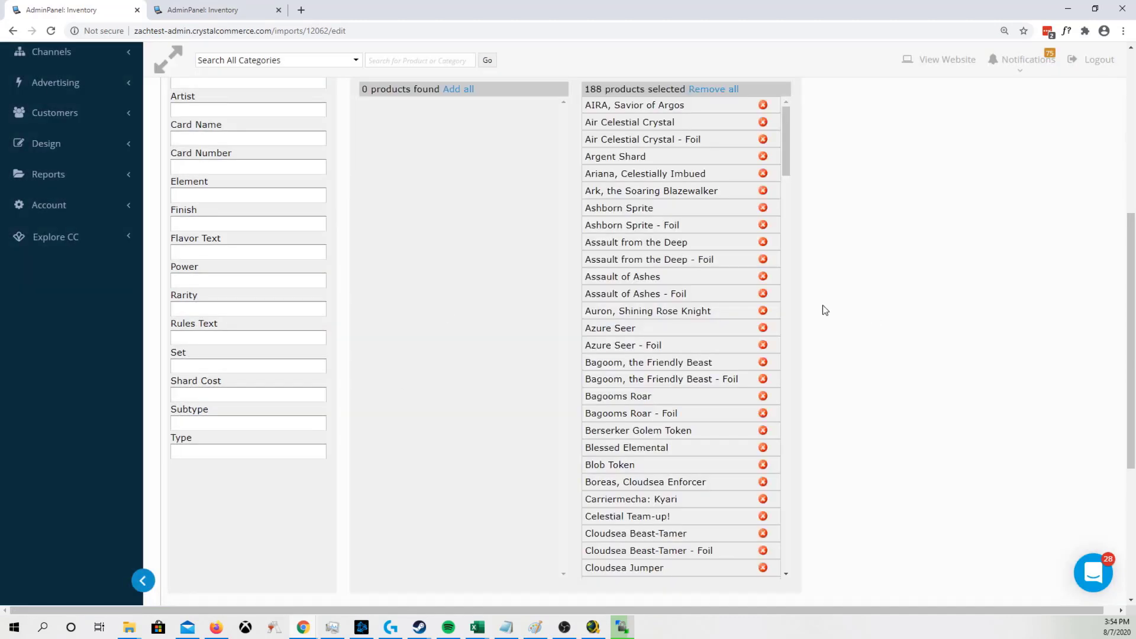
- Set the import destination to a new category named Ascension under the parent category Argent Saga Singles
scroll(918, 276, down, 5)
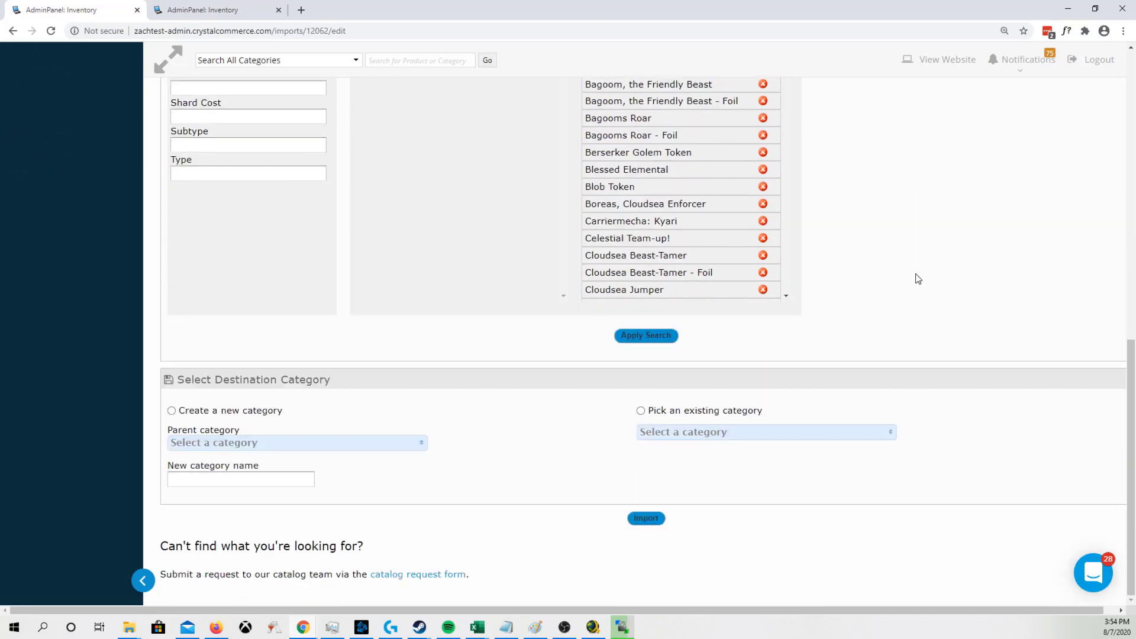
click(196, 413)
click(220, 445)
click(211, 462)
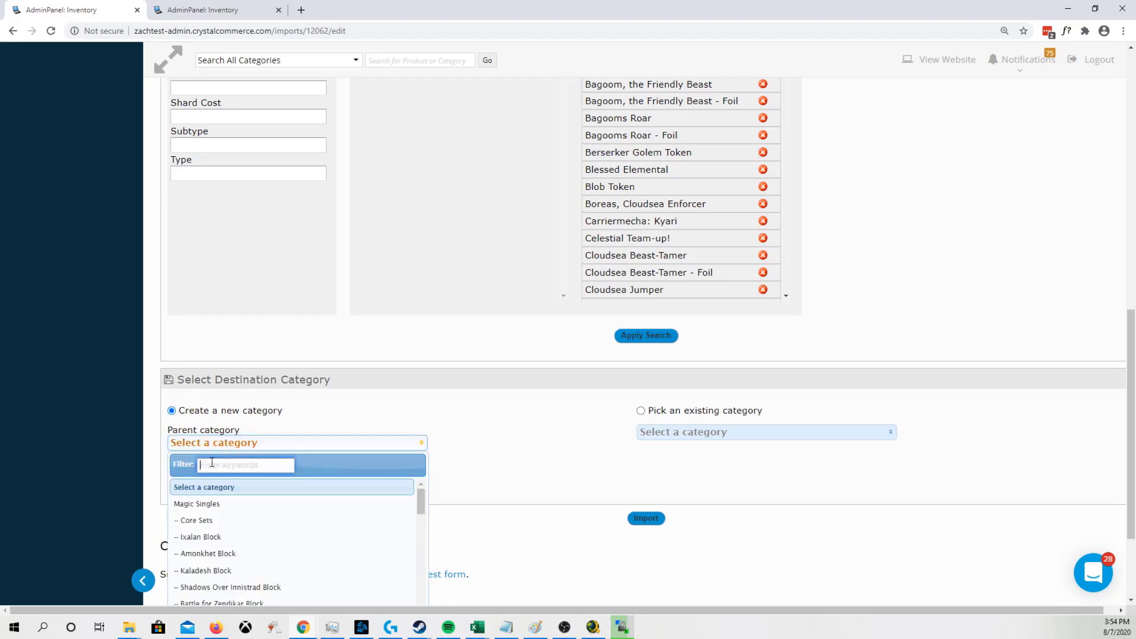
text(argent)
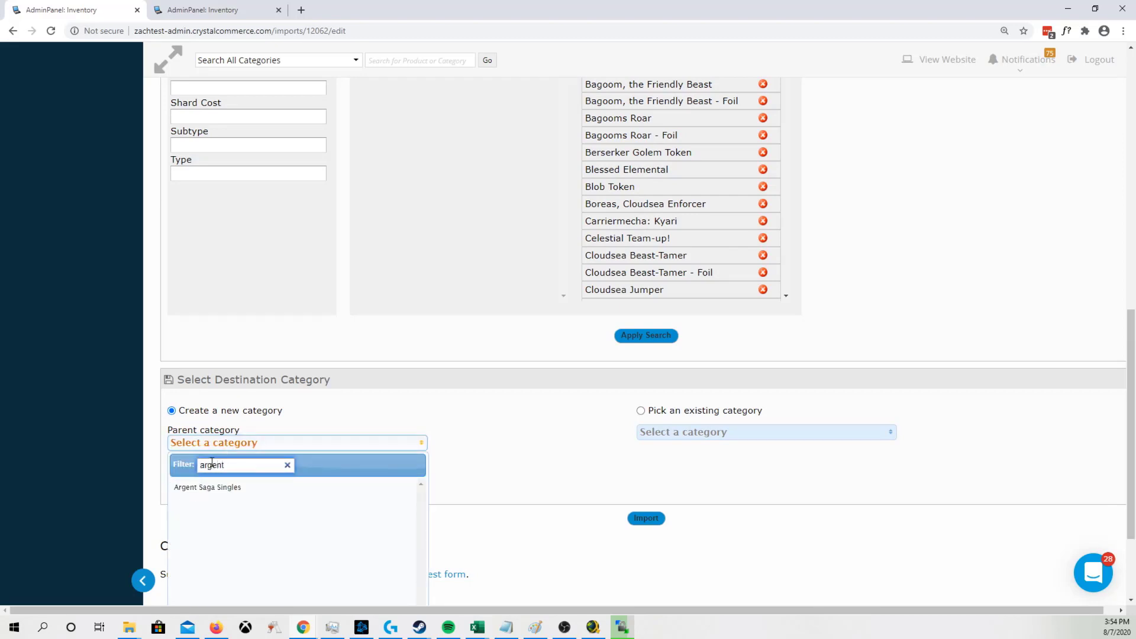
click(252, 487)
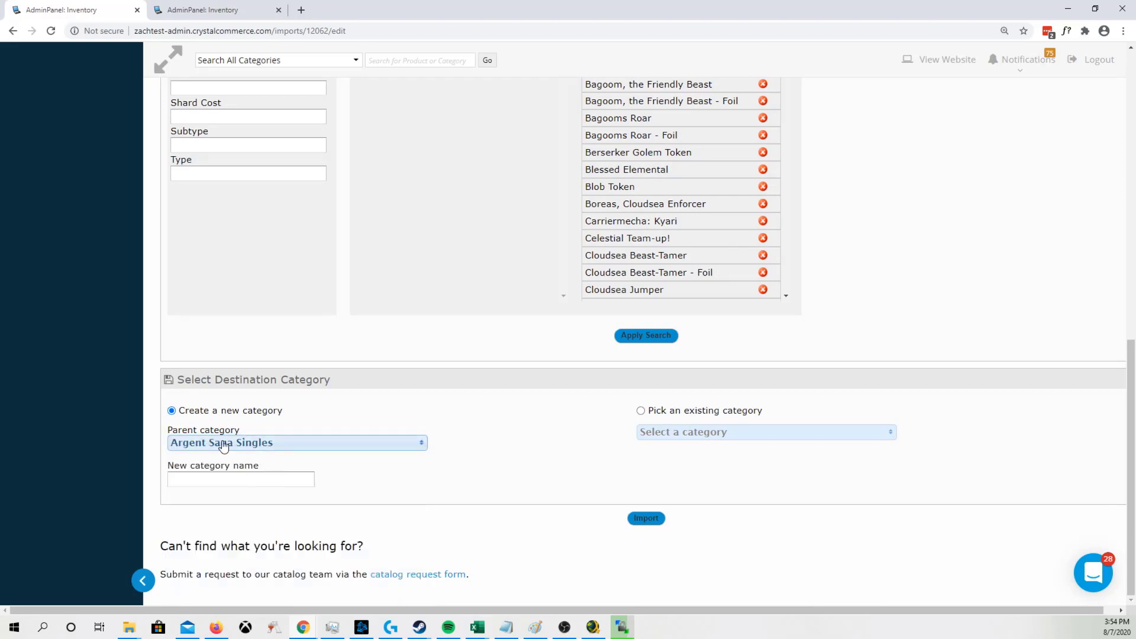
click(277, 478)
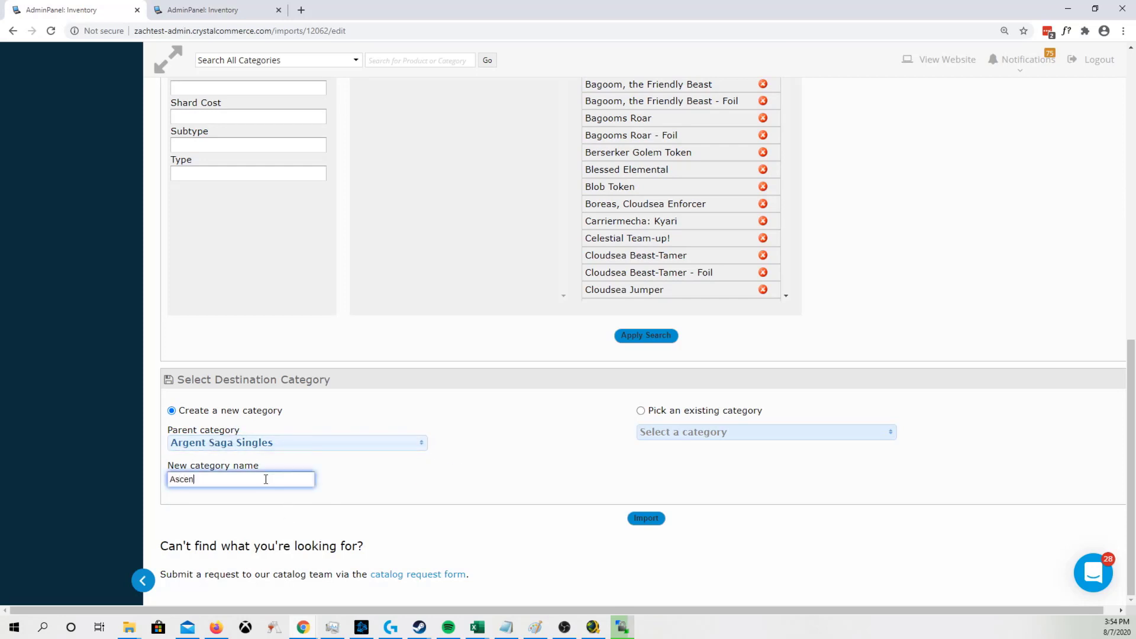
text(Ascension)
- Check the import selection, import the Ascension products, and view the newly created category
scroll(296, 430, up, 11)
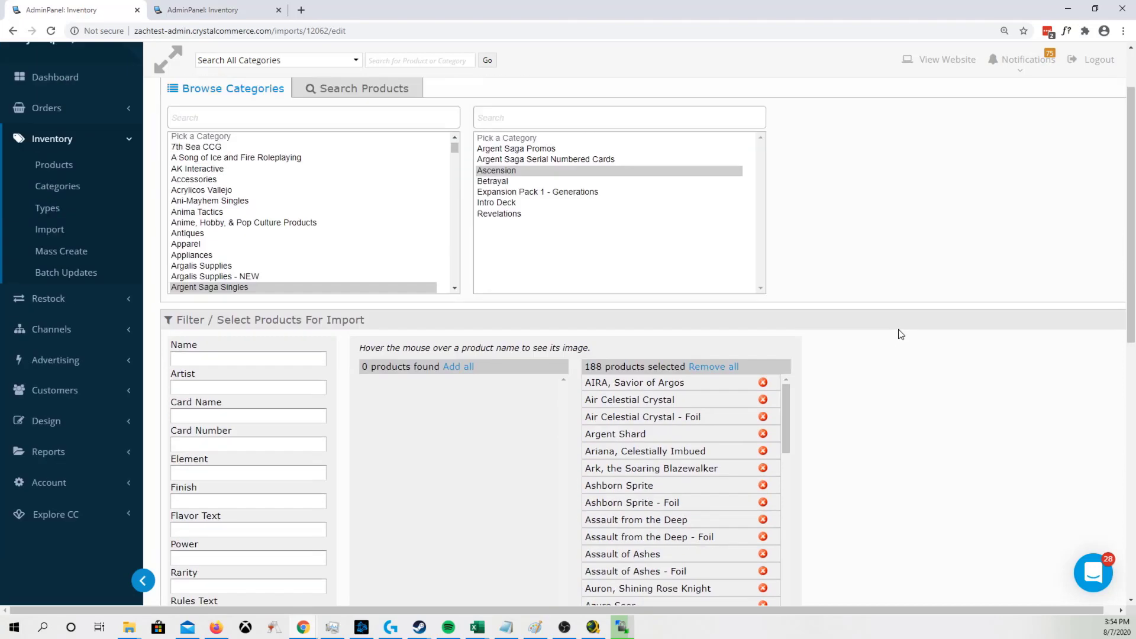
scroll(801, 356, down, 6)
scroll(801, 360, down, 5)
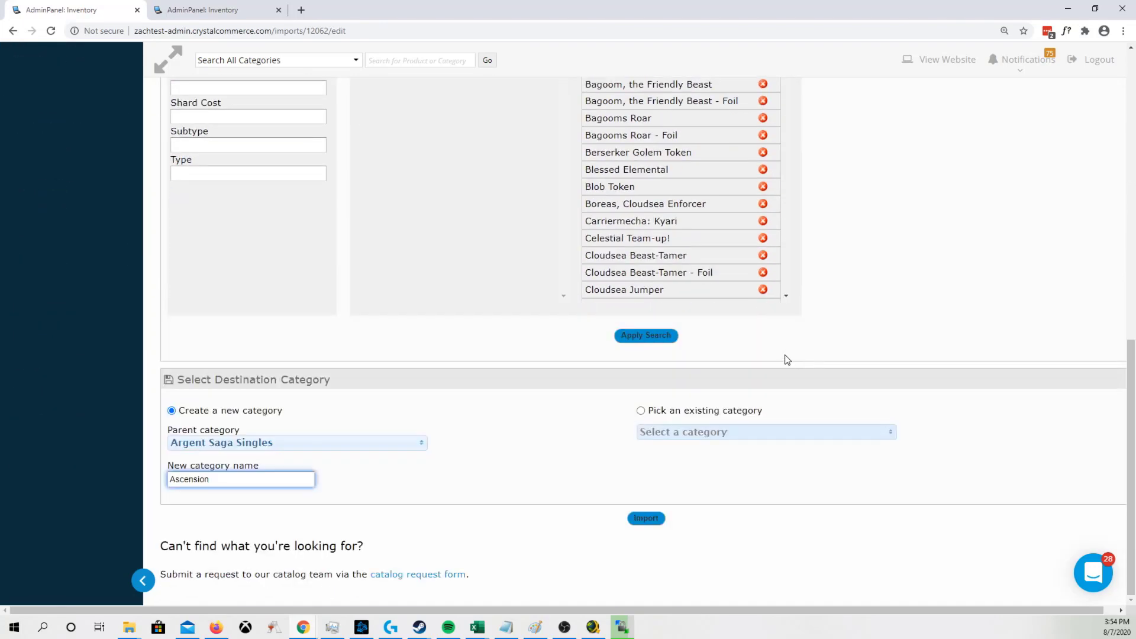
click(646, 518)
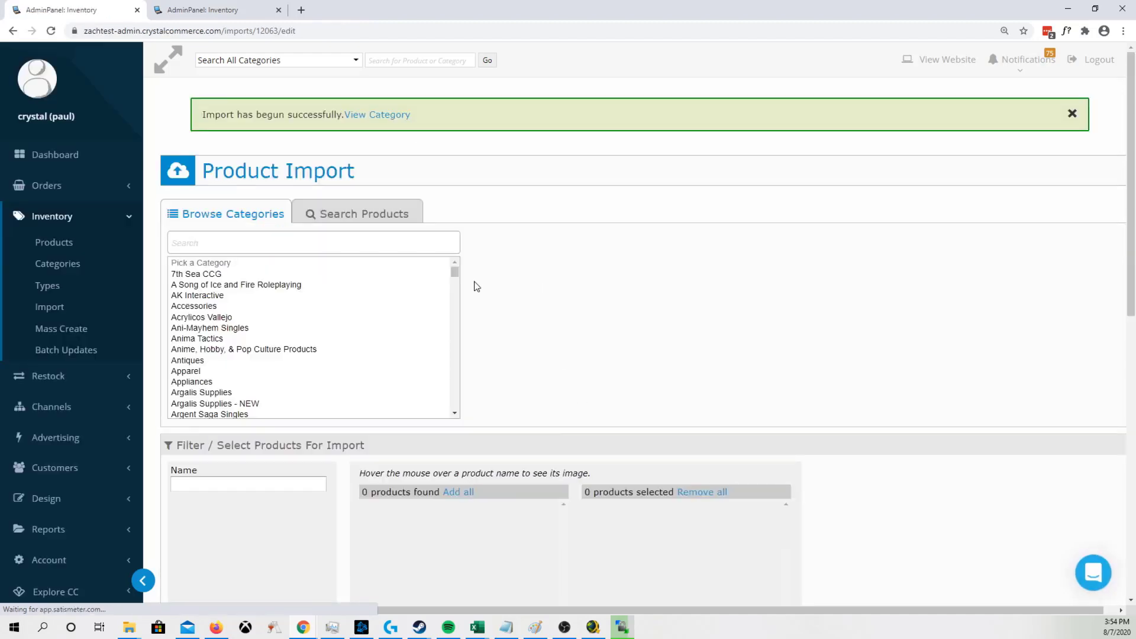
click(377, 116)
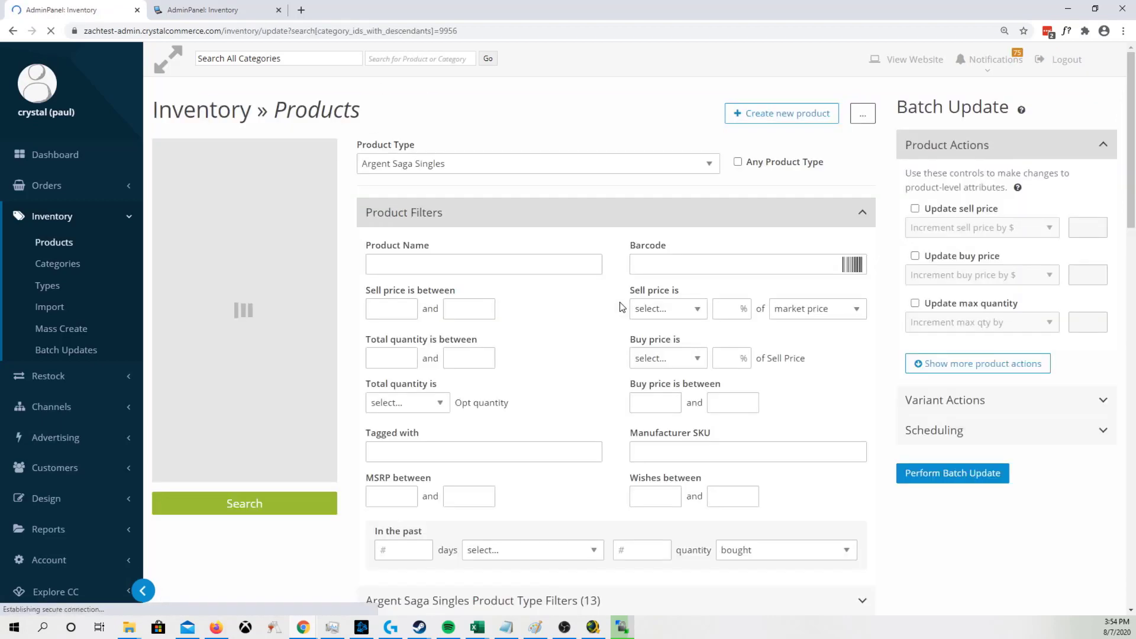
- Look through the list of imported Ascension products in the inventory
scroll(621, 311, down, 15)
scroll(597, 327, up, 6)
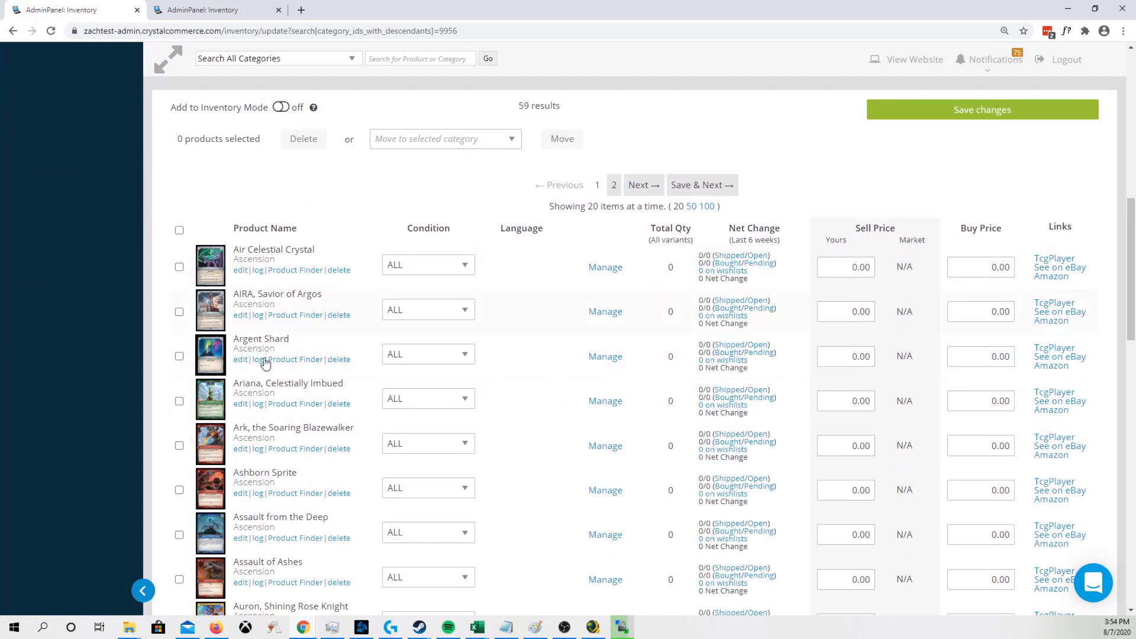
scroll(284, 471, down, 3)
scroll(177, 355, up, 15)
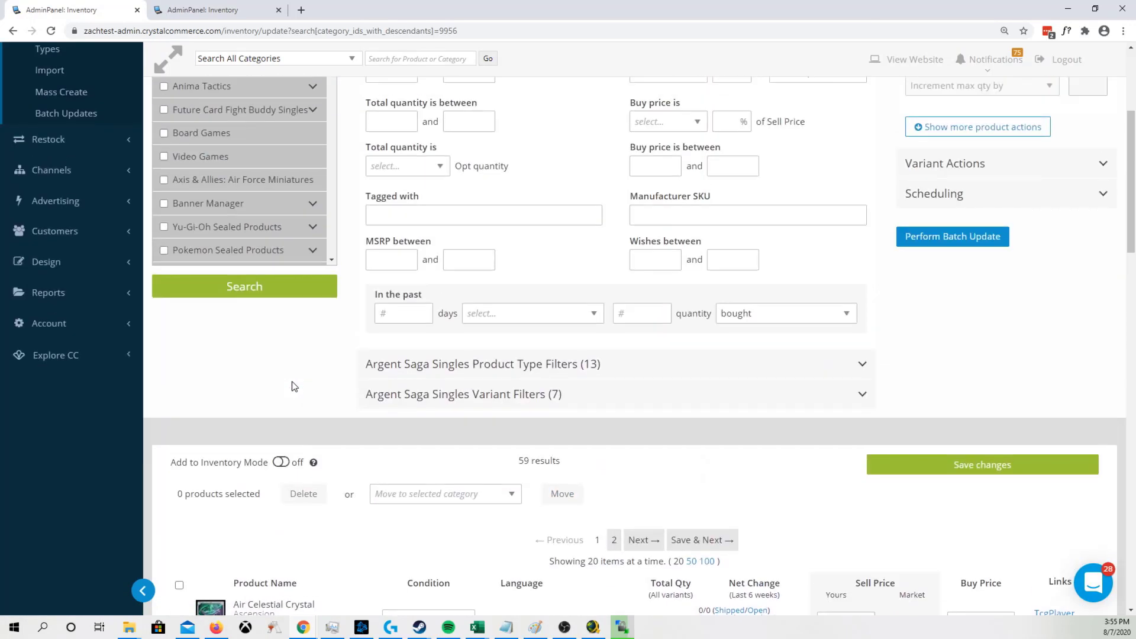
- Open the Argent Saga Singles product type and examine its descriptors and their values
click(59, 229)
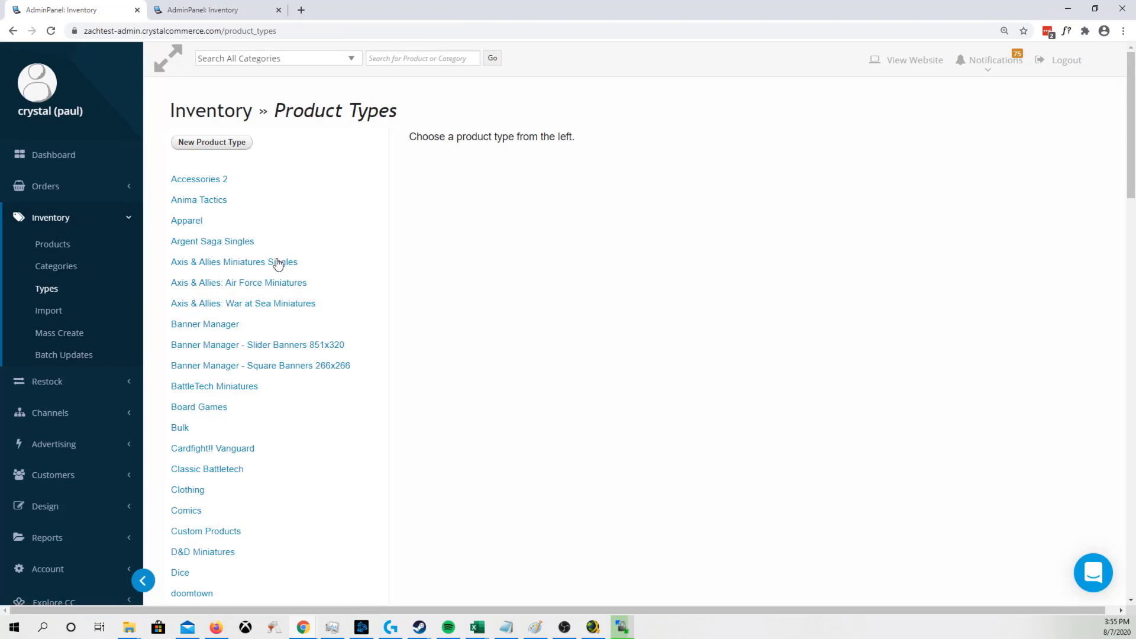
click(215, 243)
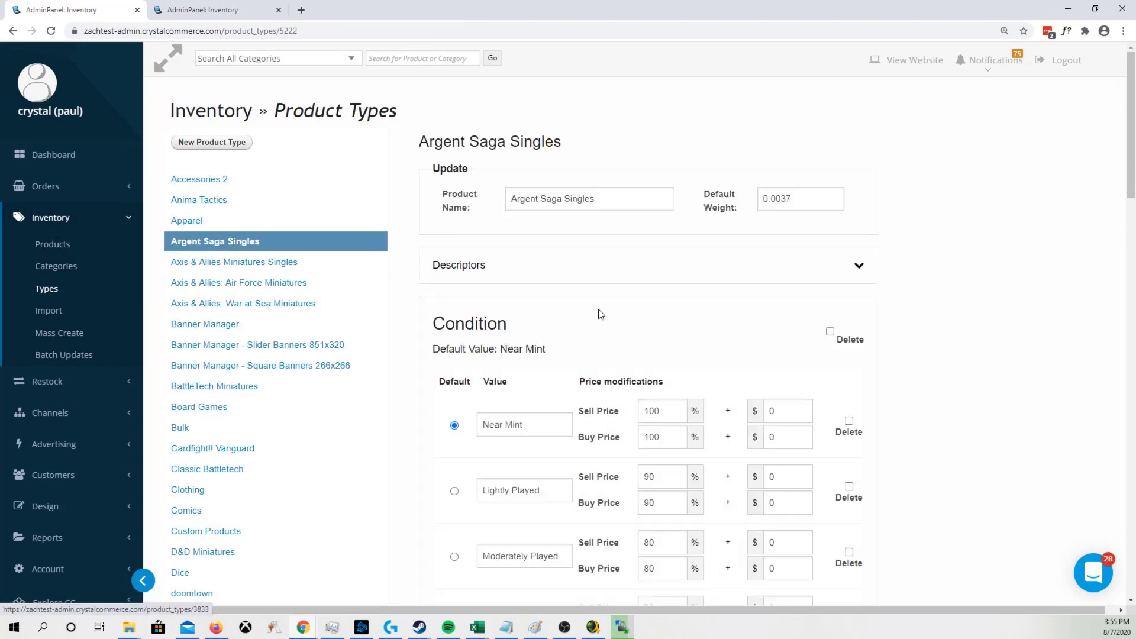
click(819, 268)
scroll(735, 249, down, 7)
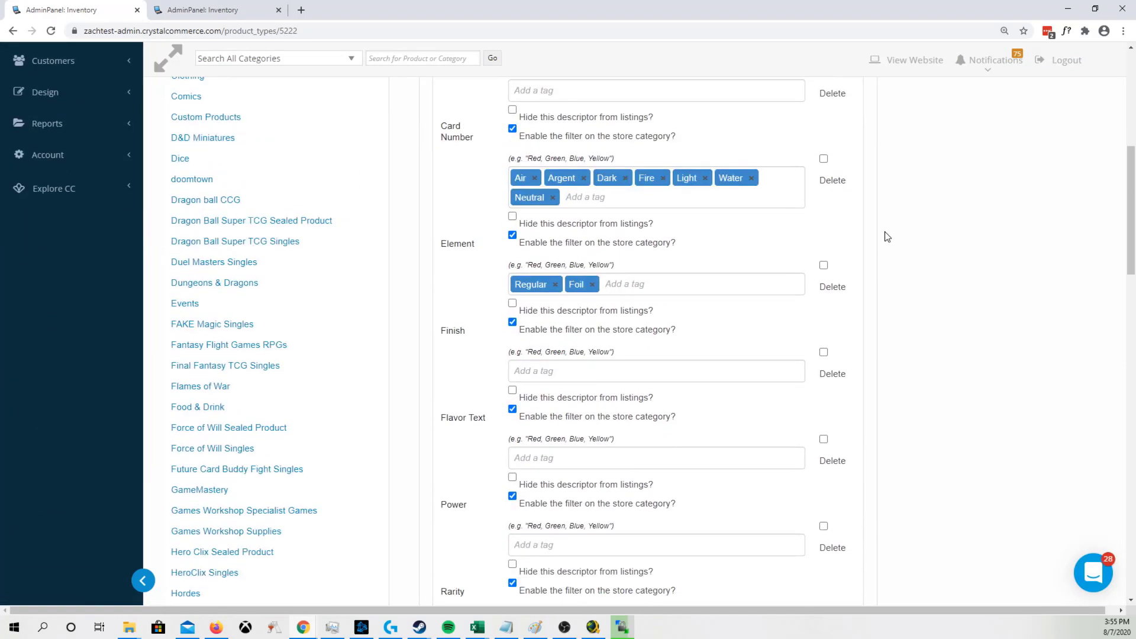
scroll(885, 237, down, 10)
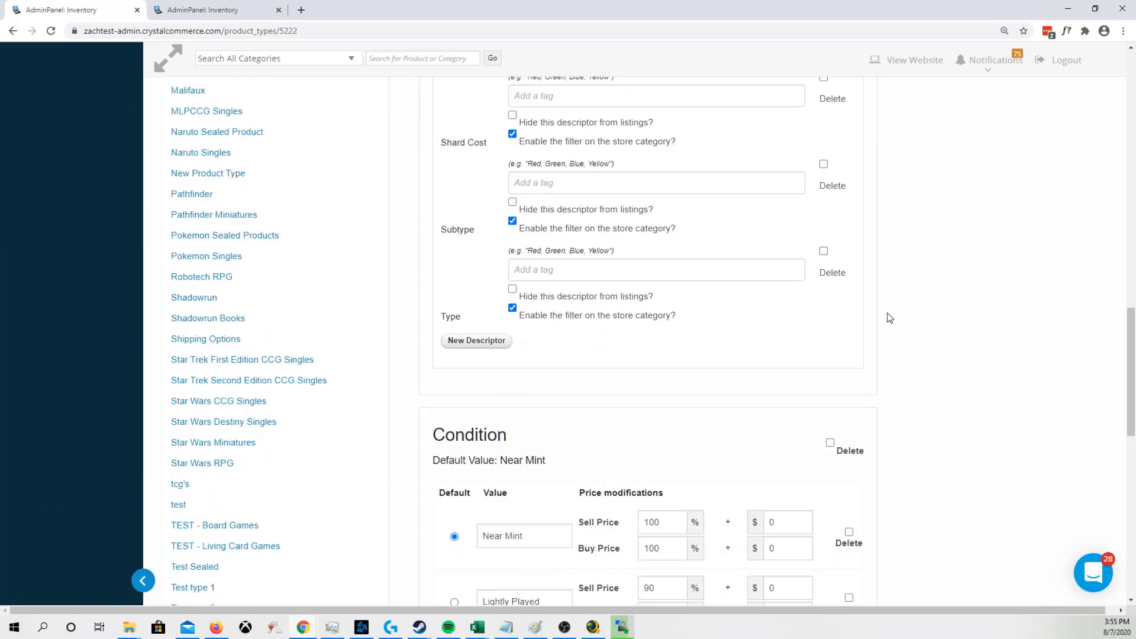
scroll(887, 313, up, 15)
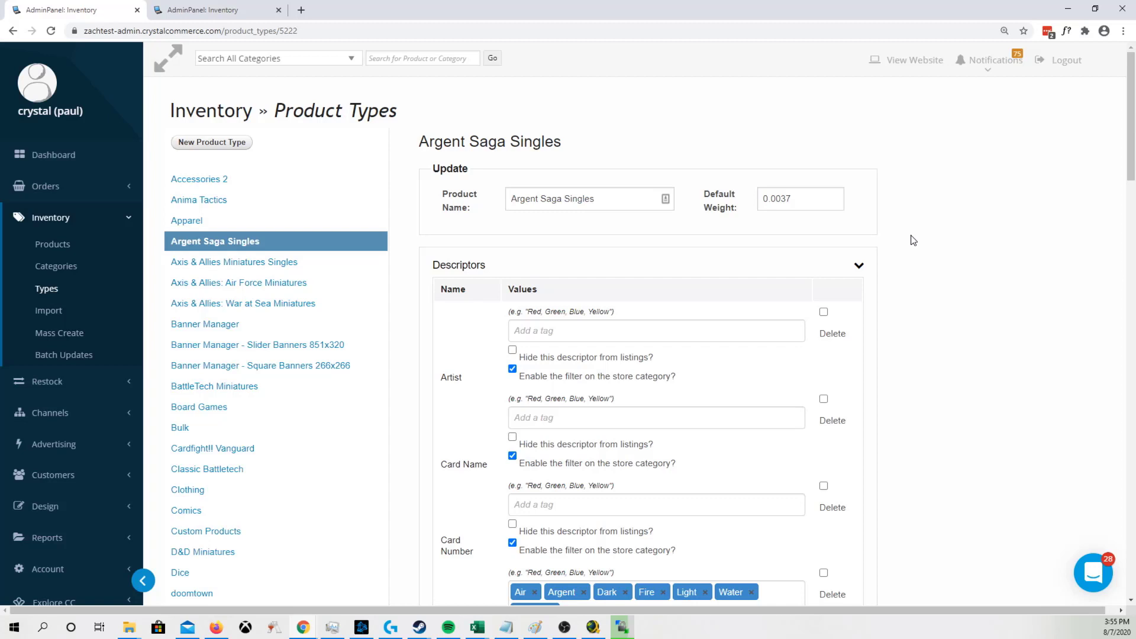
- Switch to the tcgdealing store admin and create and save a new product type named Argent Saga Singles
click(237, 10)
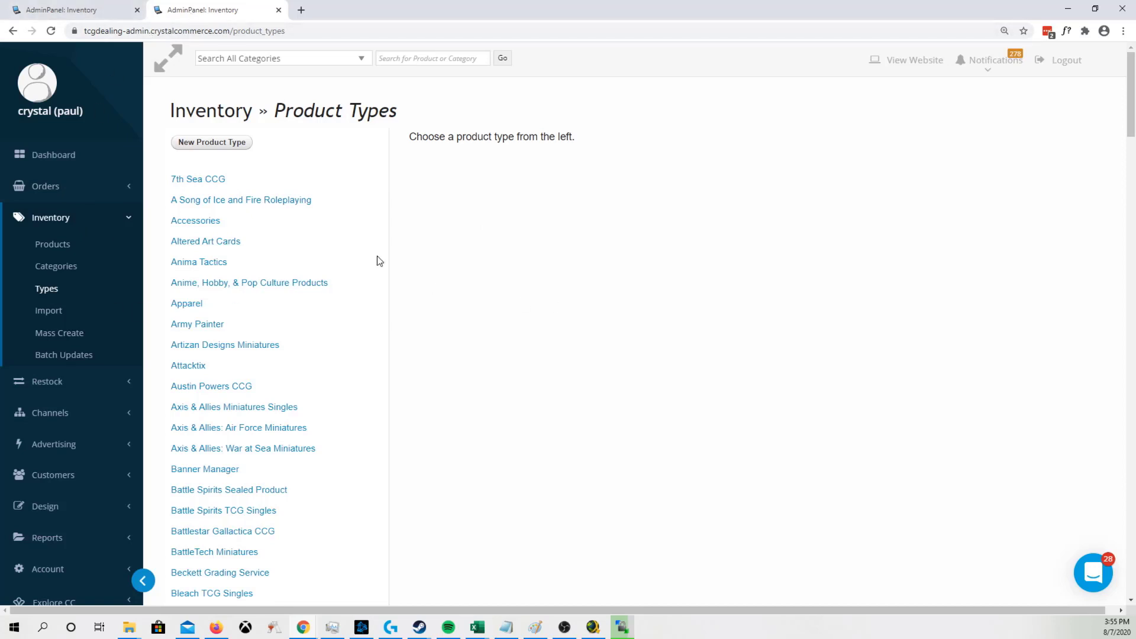
click(235, 144)
drag(586, 199, 415, 195)
text(A)
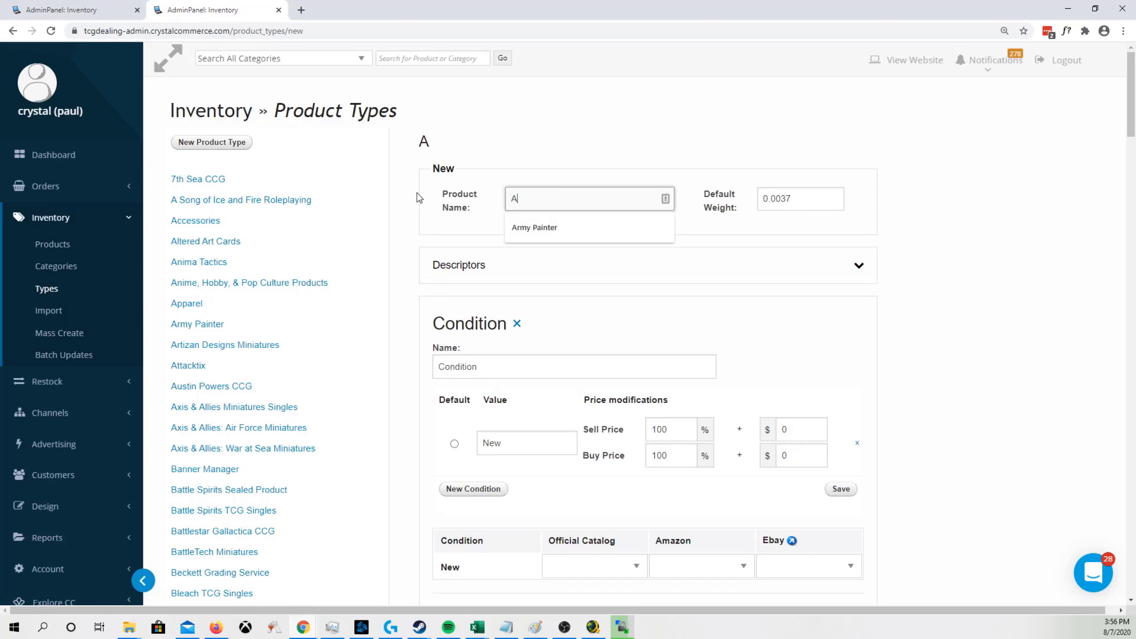
text(rgent Saga)
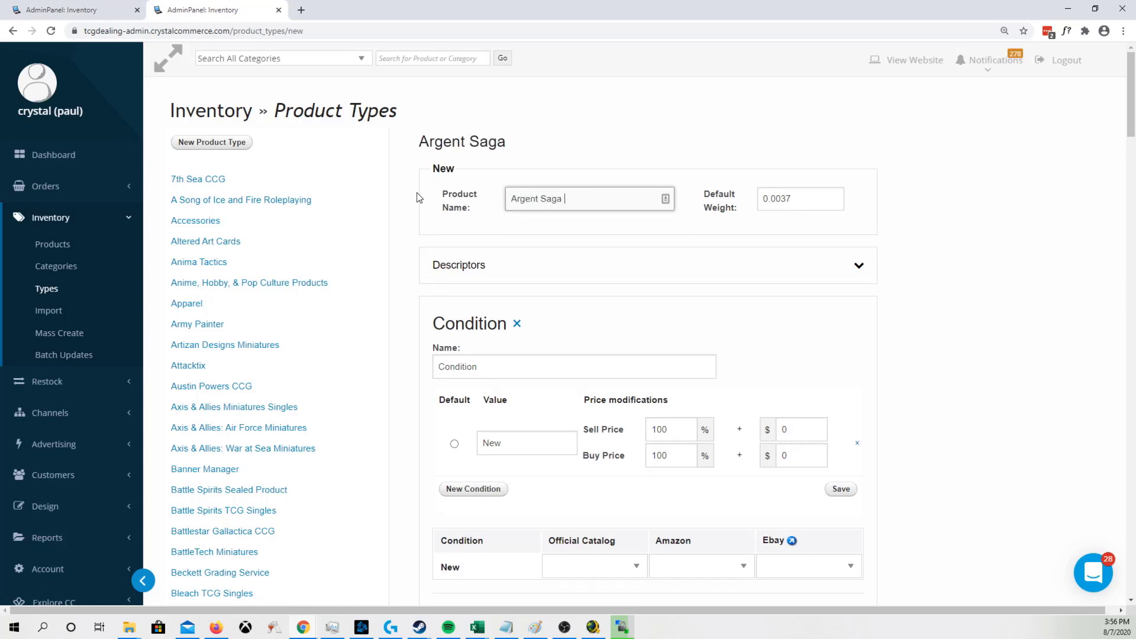
text( Singles)
scroll(886, 320, down, 1)
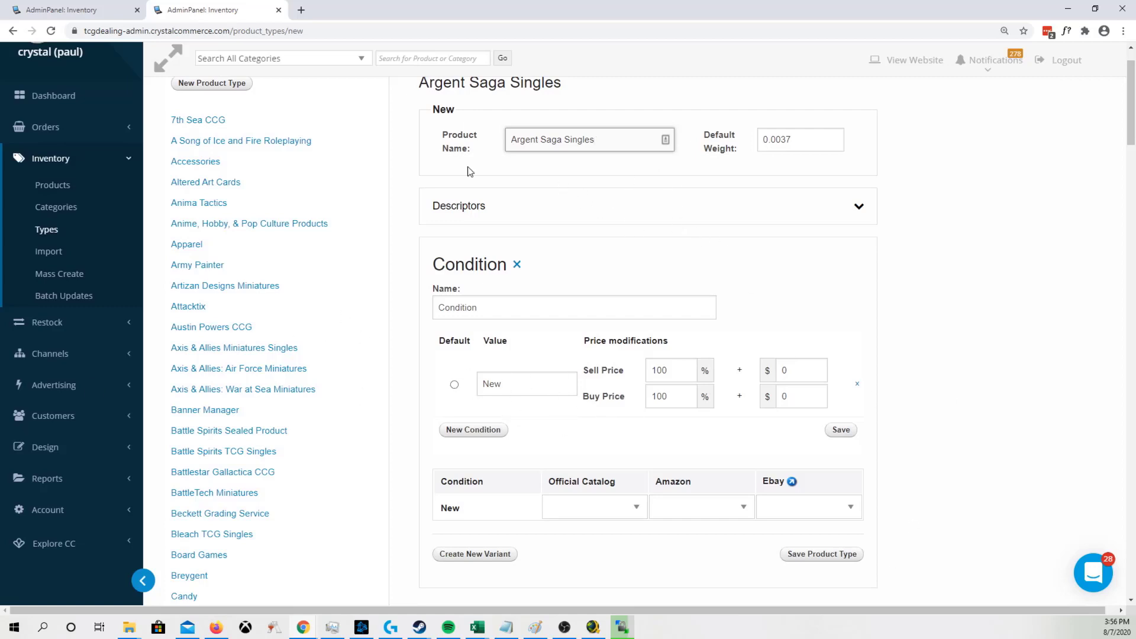
click(823, 556)
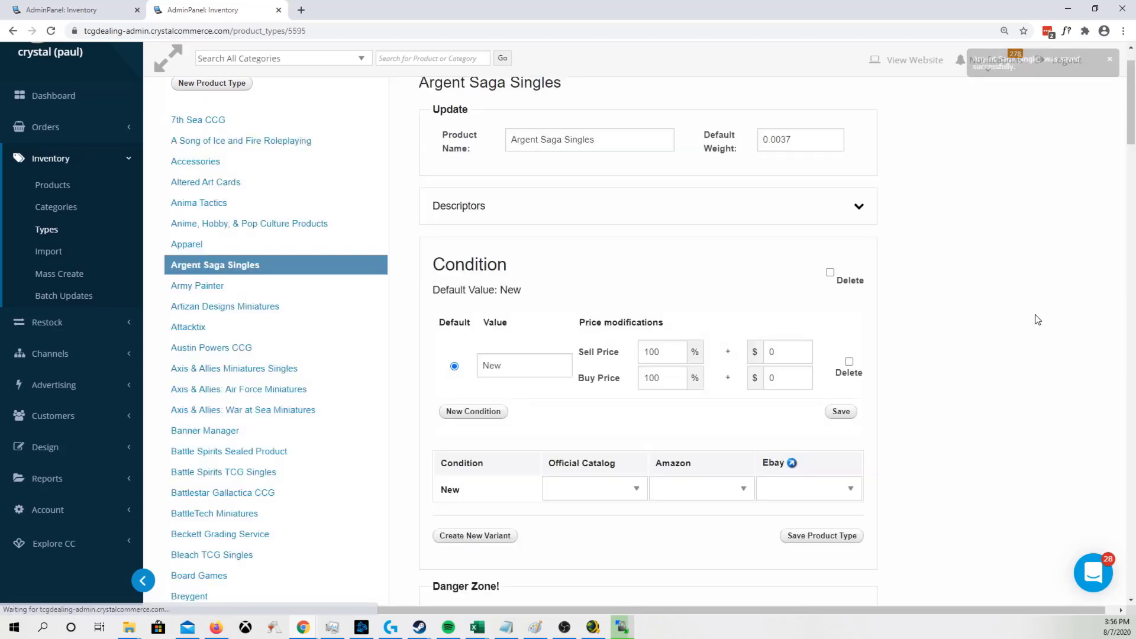
scroll(951, 256, up, 1)
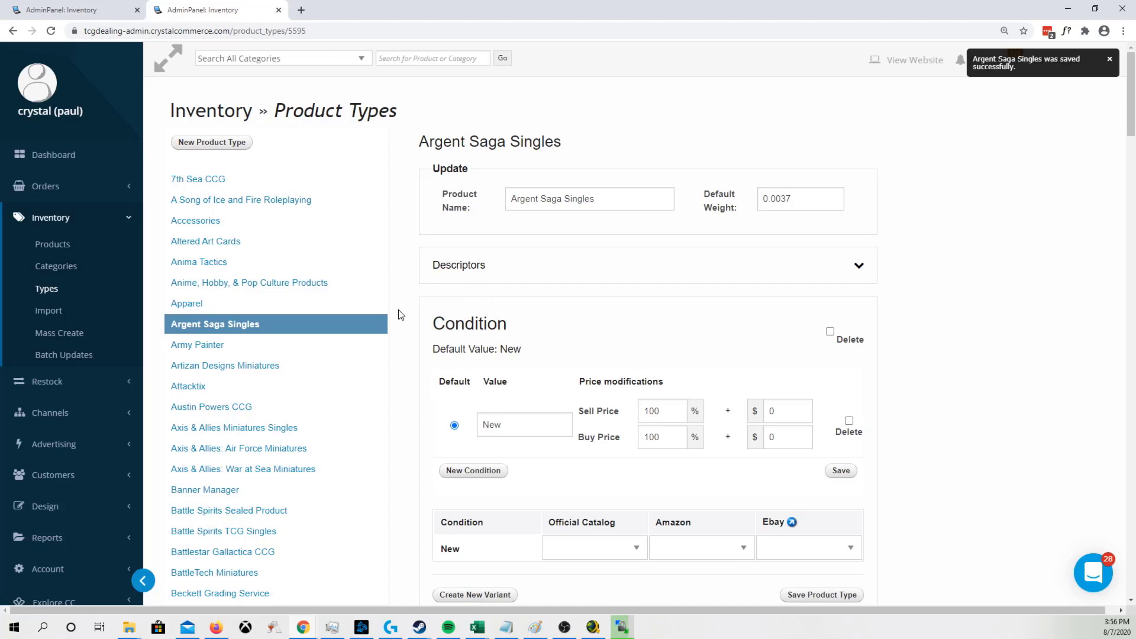
- Create a top-level category named Argent Saga Singles with the Argent Saga Singles product type
click(66, 267)
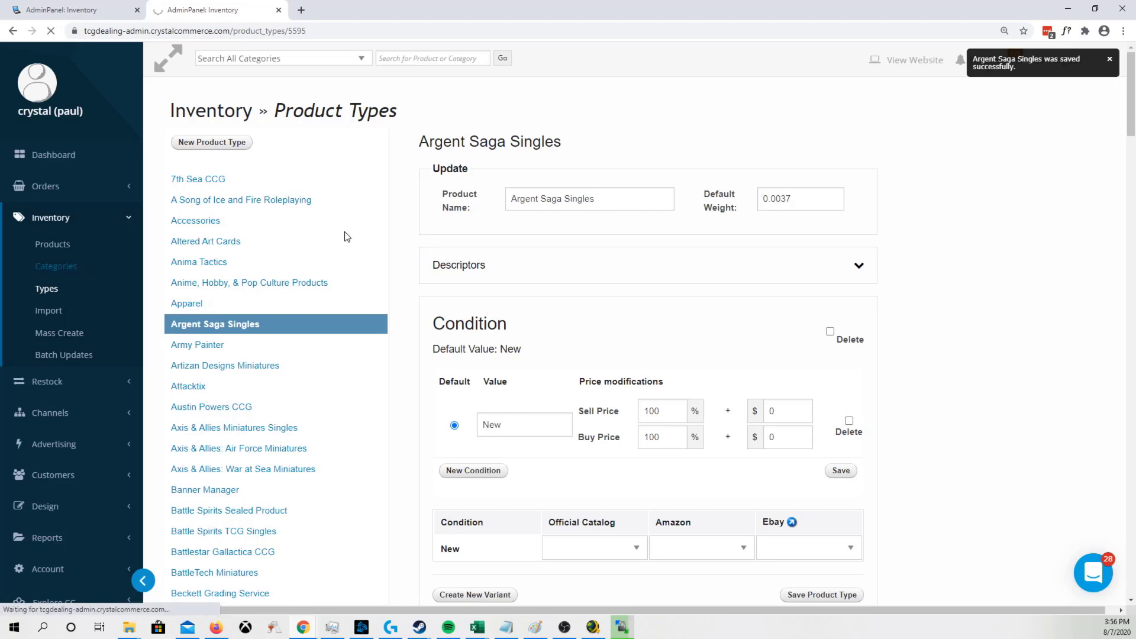
click(199, 159)
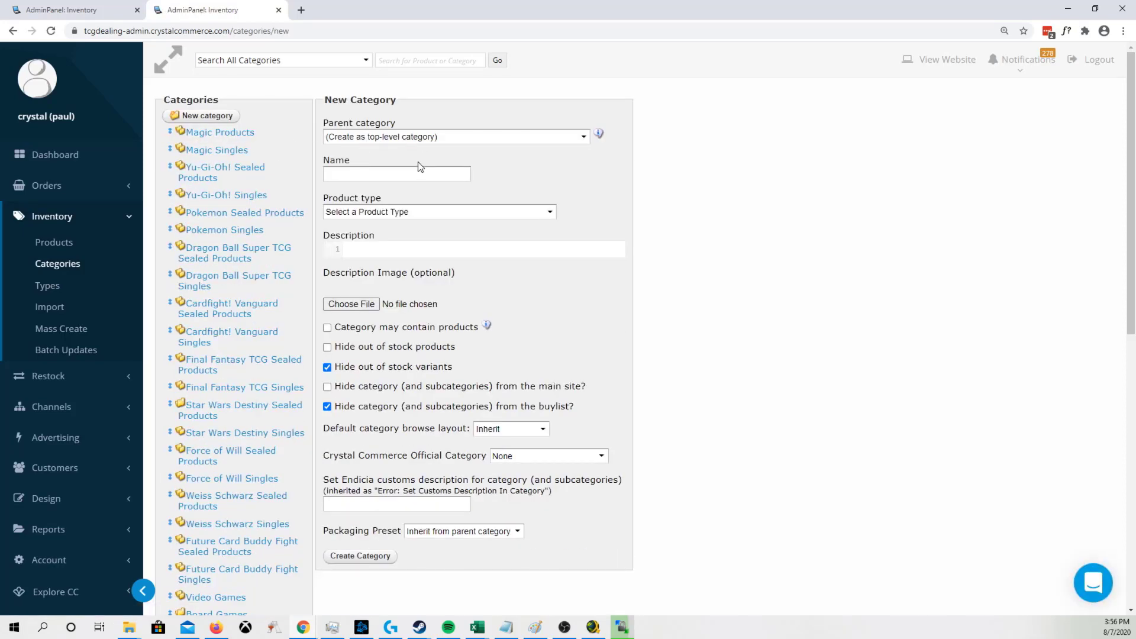
click(409, 173)
text(Argen)
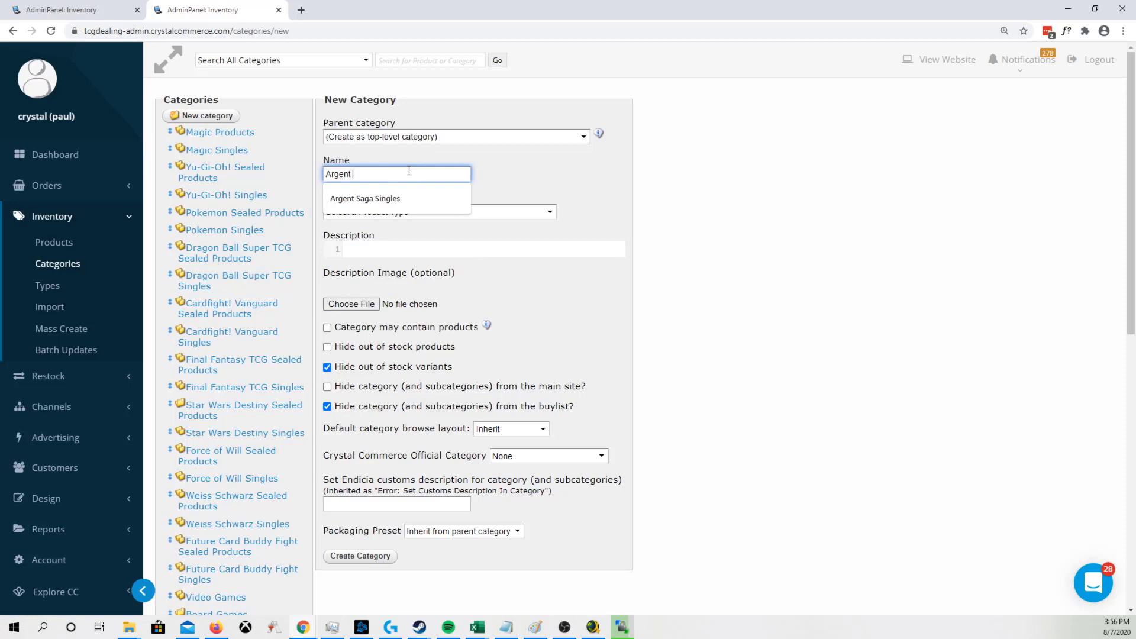
text(t)
key(Down)
key(Tab)
click(420, 212)
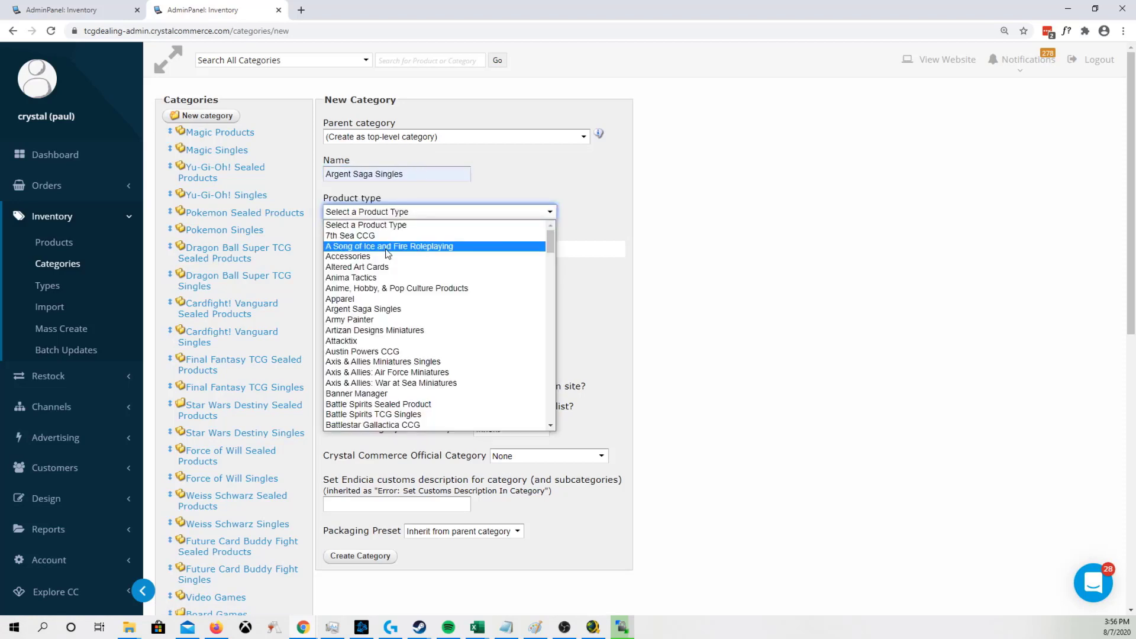
click(367, 308)
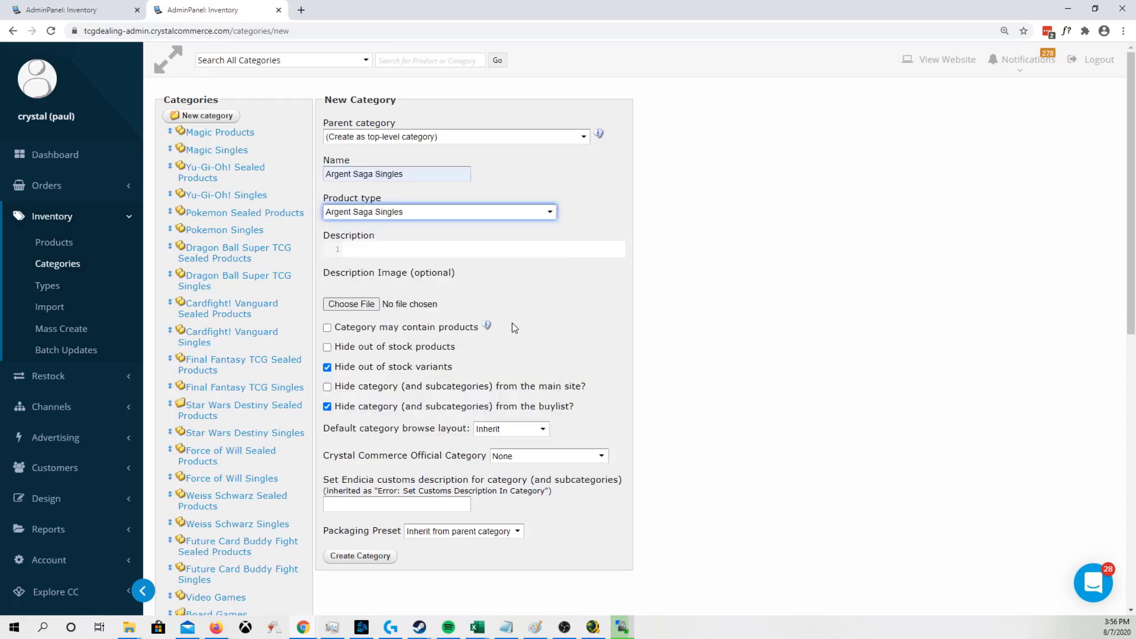
scroll(466, 530, down, 2)
click(364, 438)
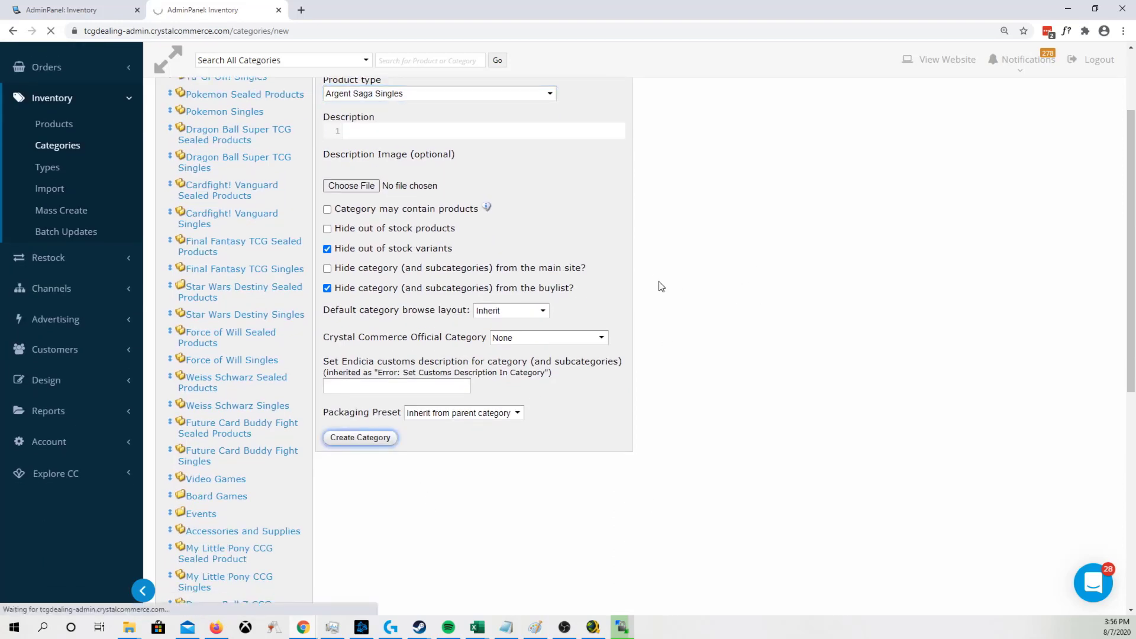
- Create a category named Ascension under Argent Saga Singles, using the Argent Saga Singles product type and allowing it to contain products
scroll(655, 281, up, 2)
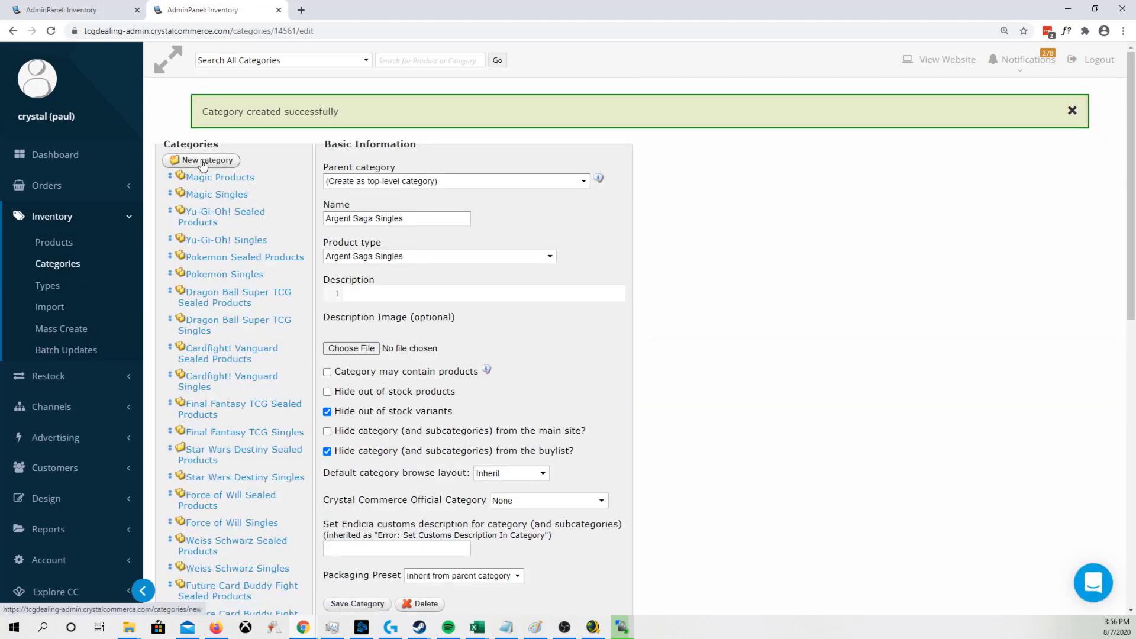
click(202, 164)
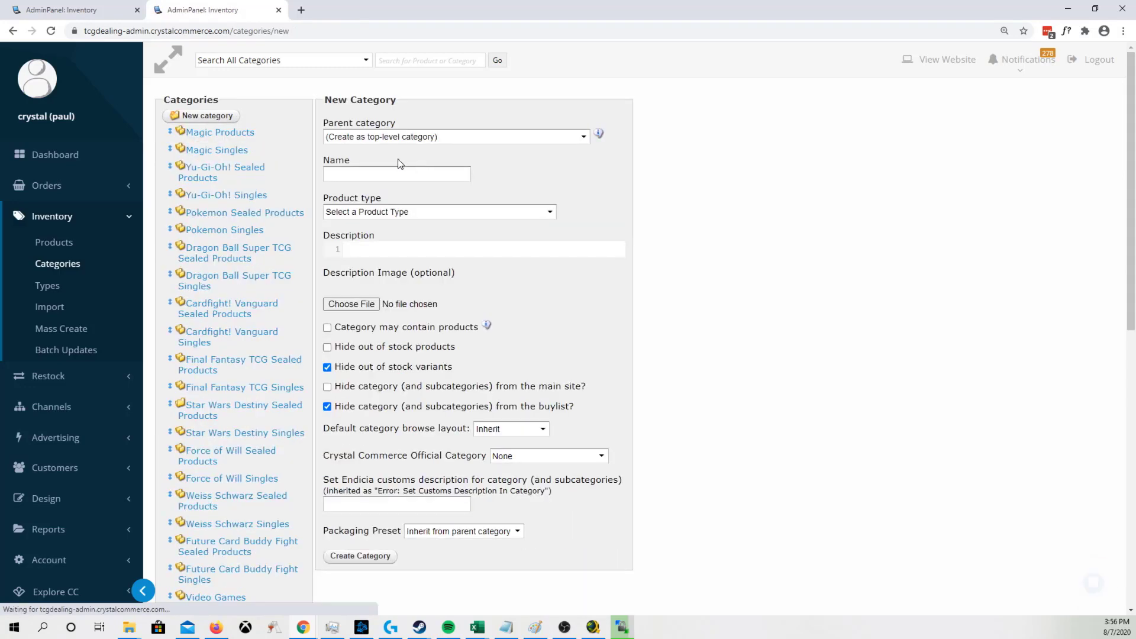
click(382, 173)
text(Ascension)
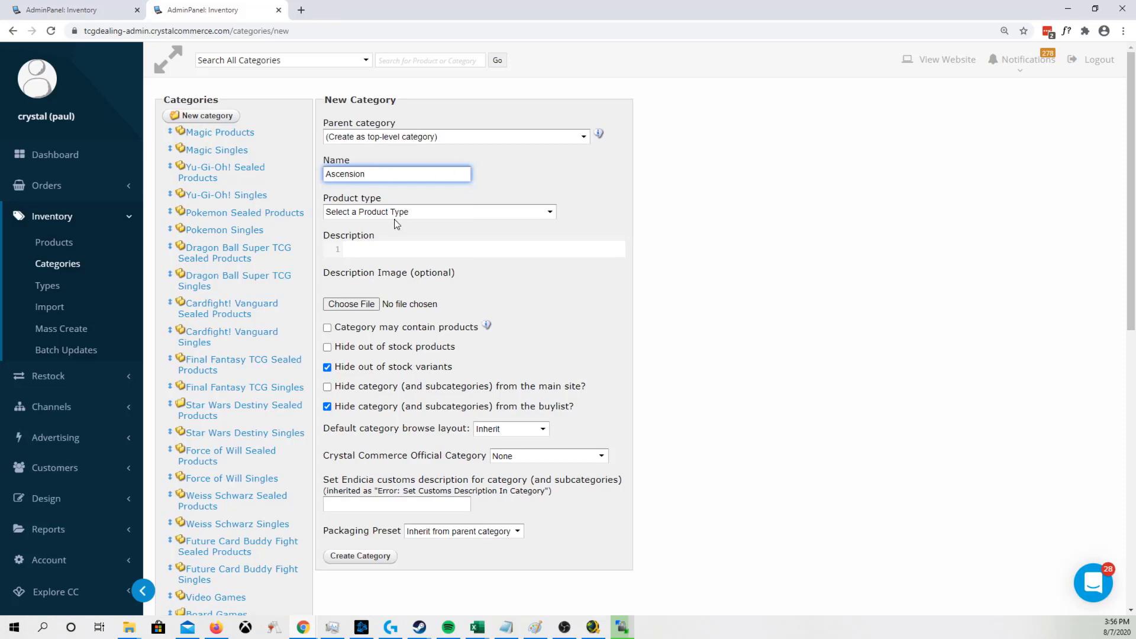
click(395, 212)
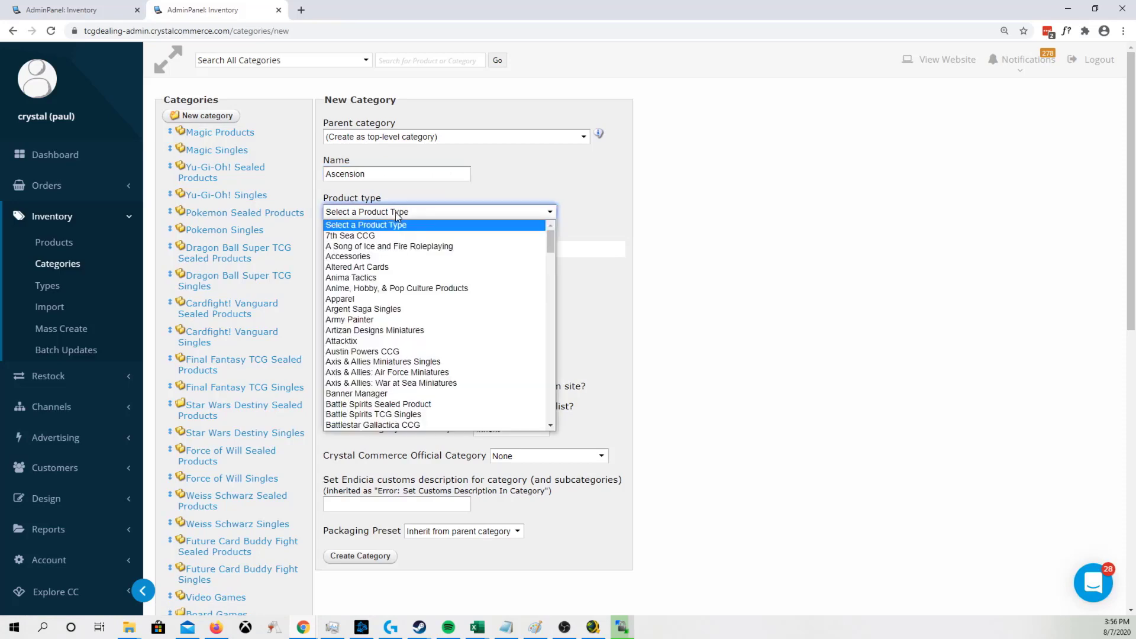
click(408, 307)
click(427, 137)
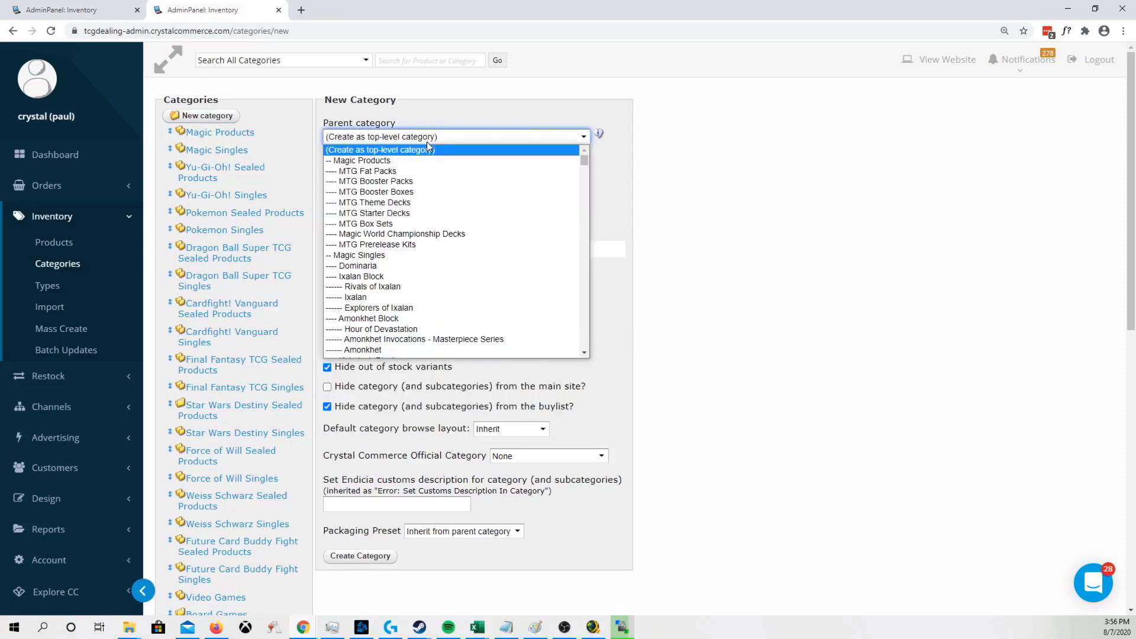
drag(583, 158, 584, 342)
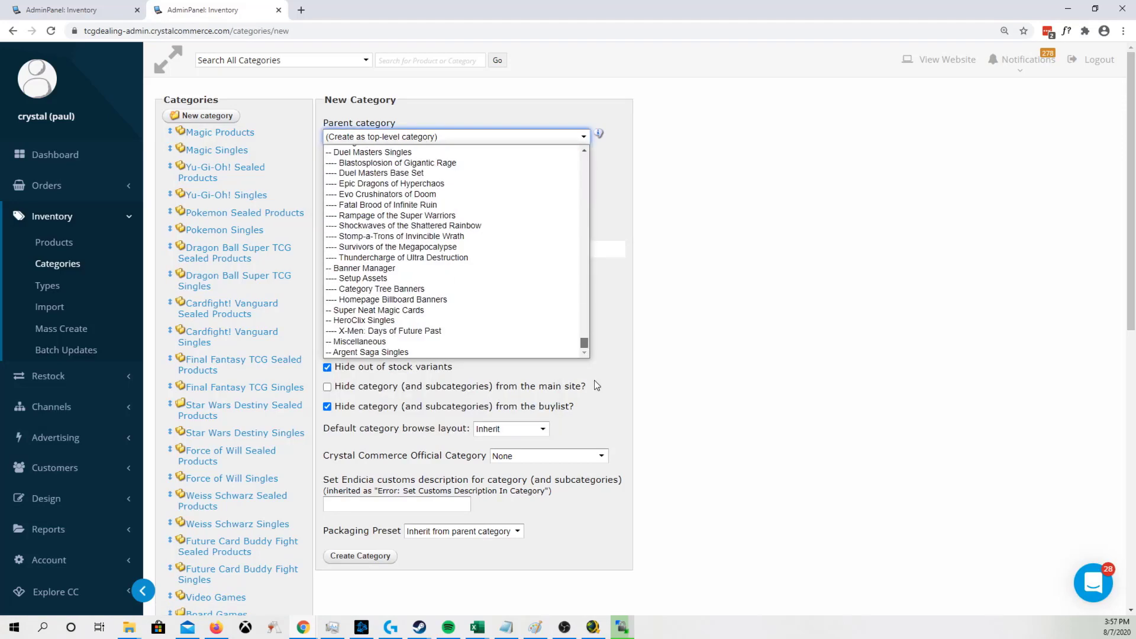
click(405, 353)
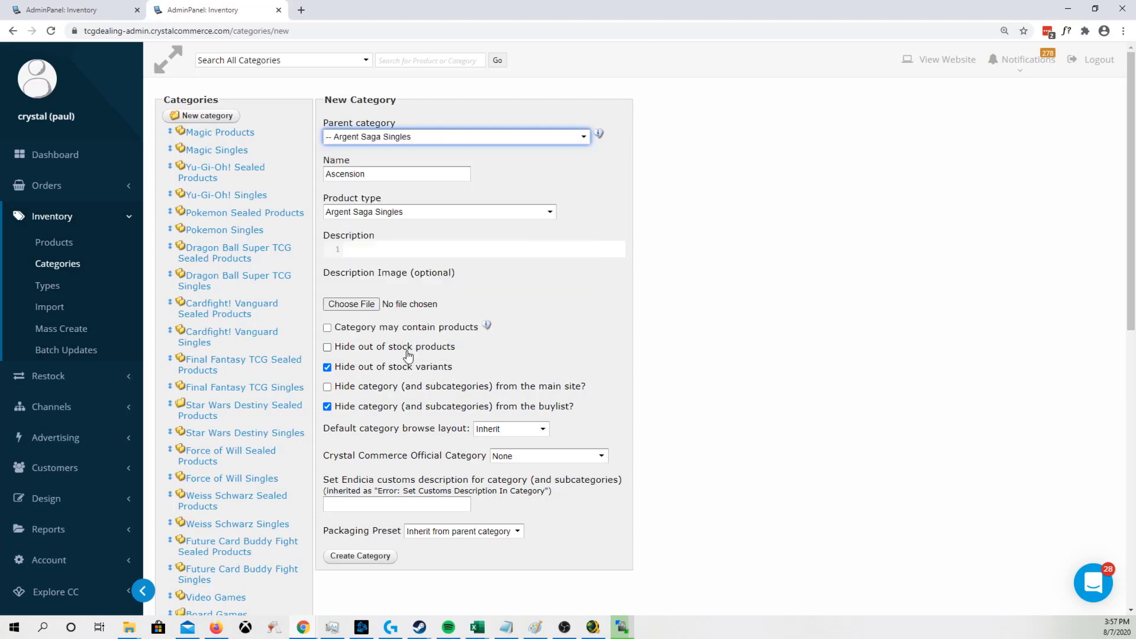
click(354, 329)
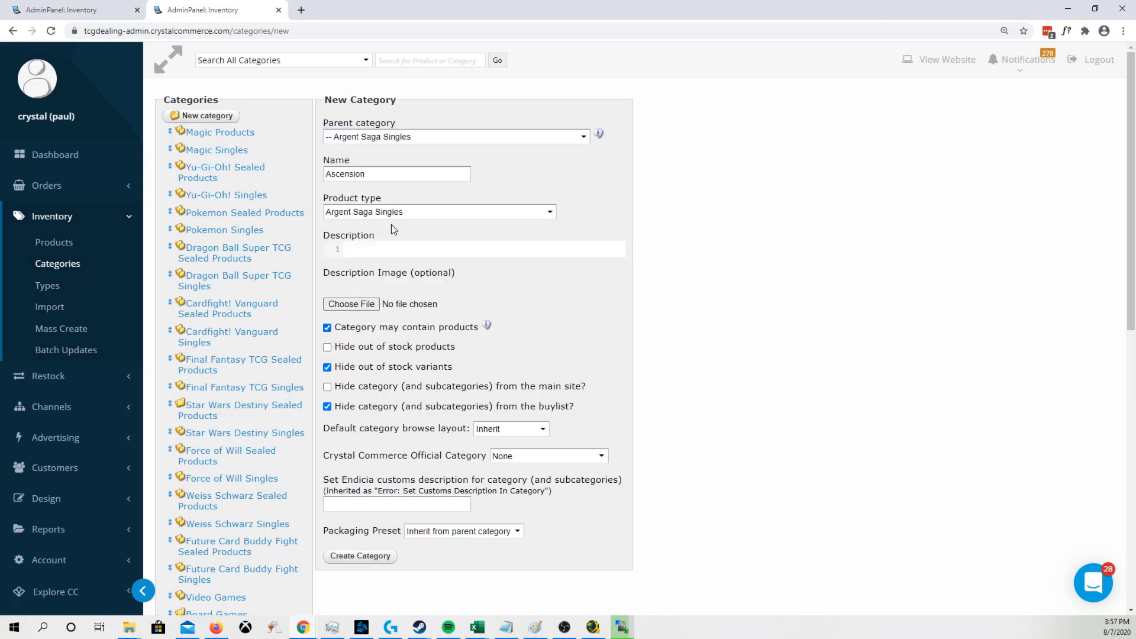
click(357, 556)
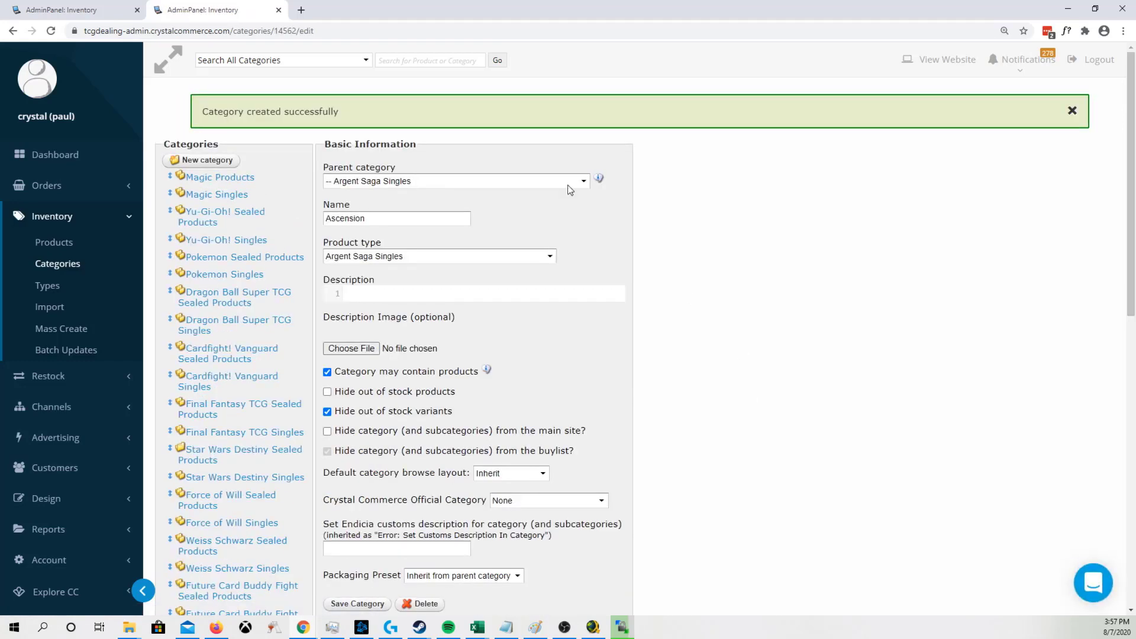
- Open the product import, filter the catalog categories by "argent", and choose the Ascension set within Argent Saga Singles
click(110, 307)
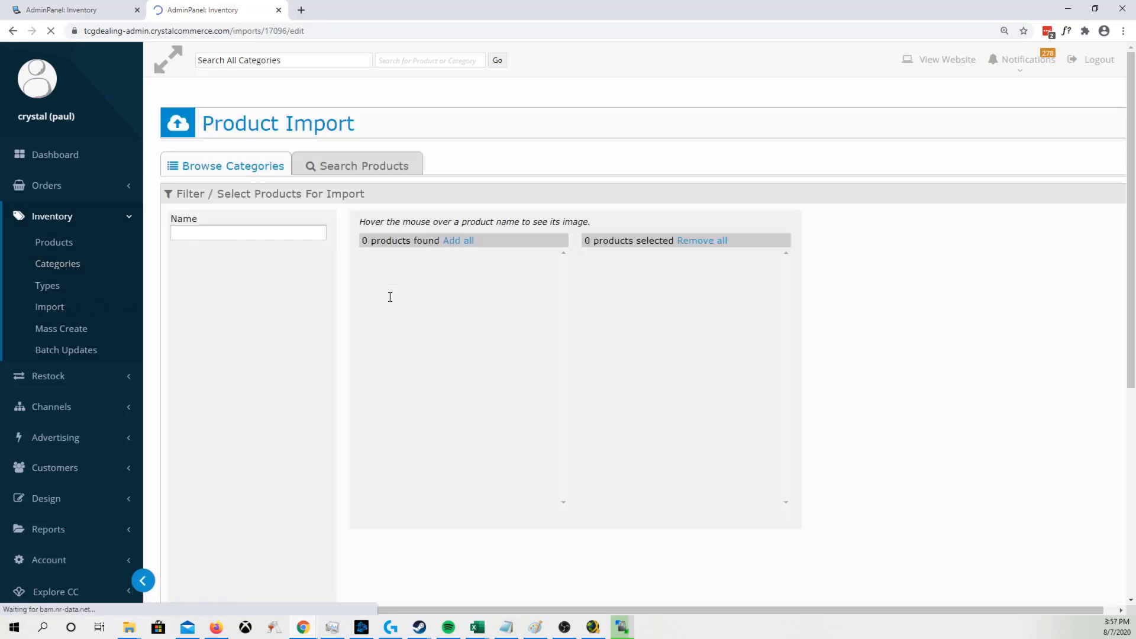
click(268, 192)
text(argent)
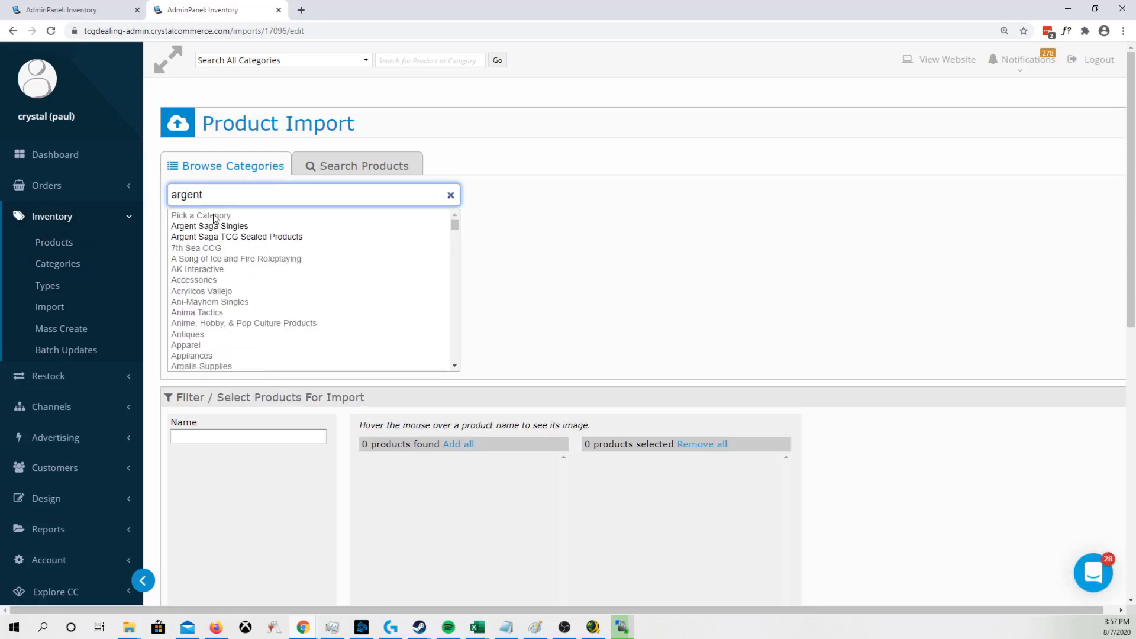
click(327, 223)
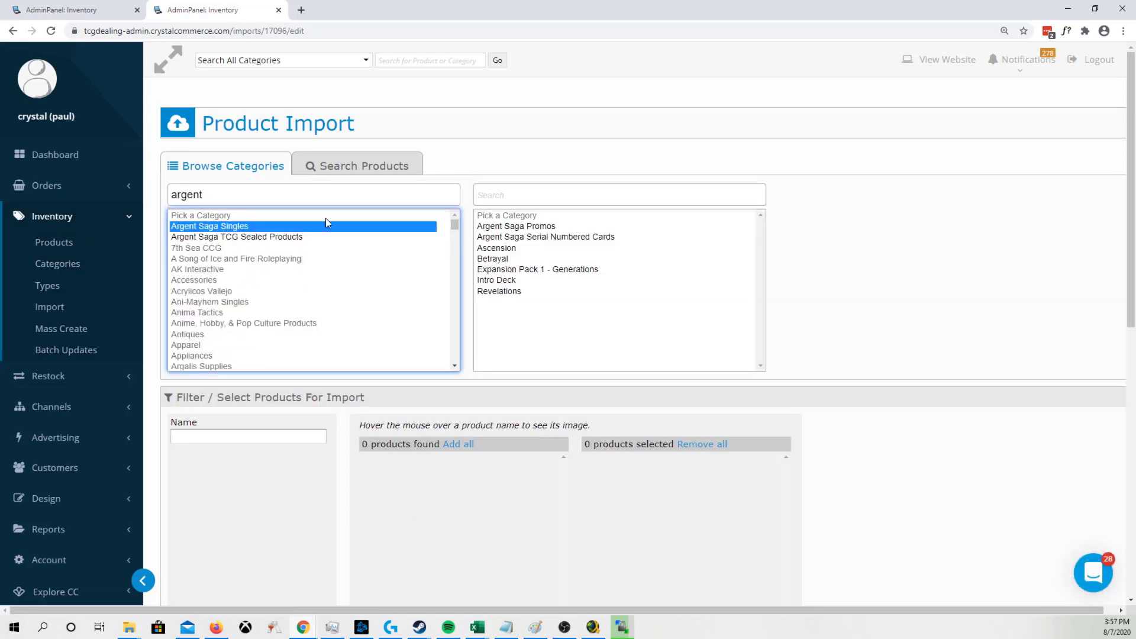
click(512, 248)
- Search the Ascension set without filters and add AIRA, Savior of Argos to the import selection
scroll(876, 408, down, 9)
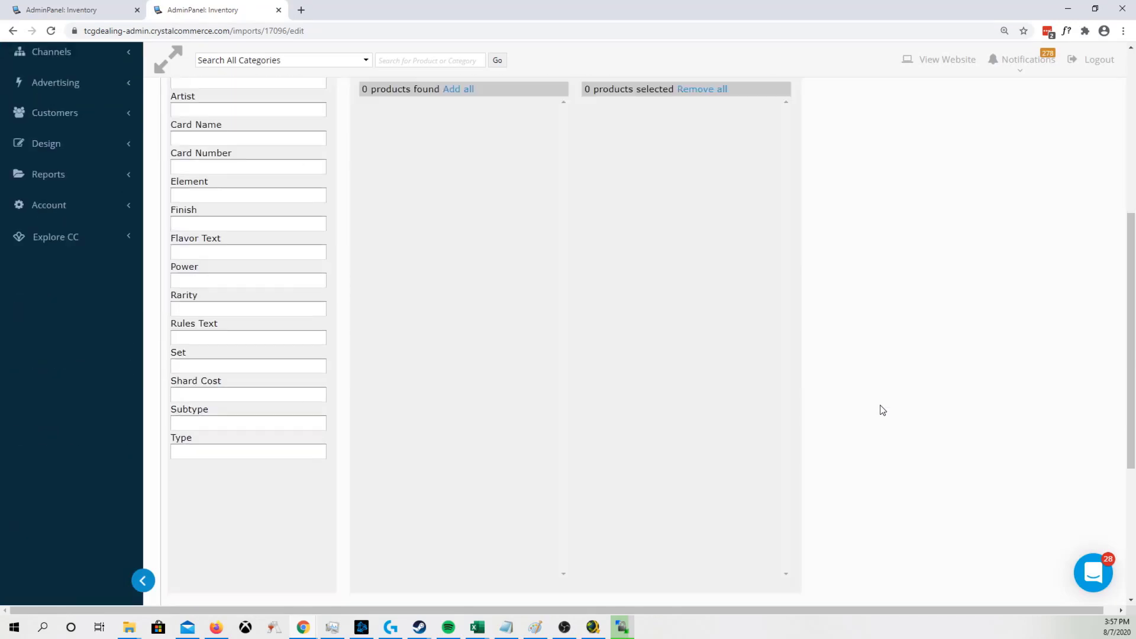
scroll(858, 410, down, 2)
click(638, 335)
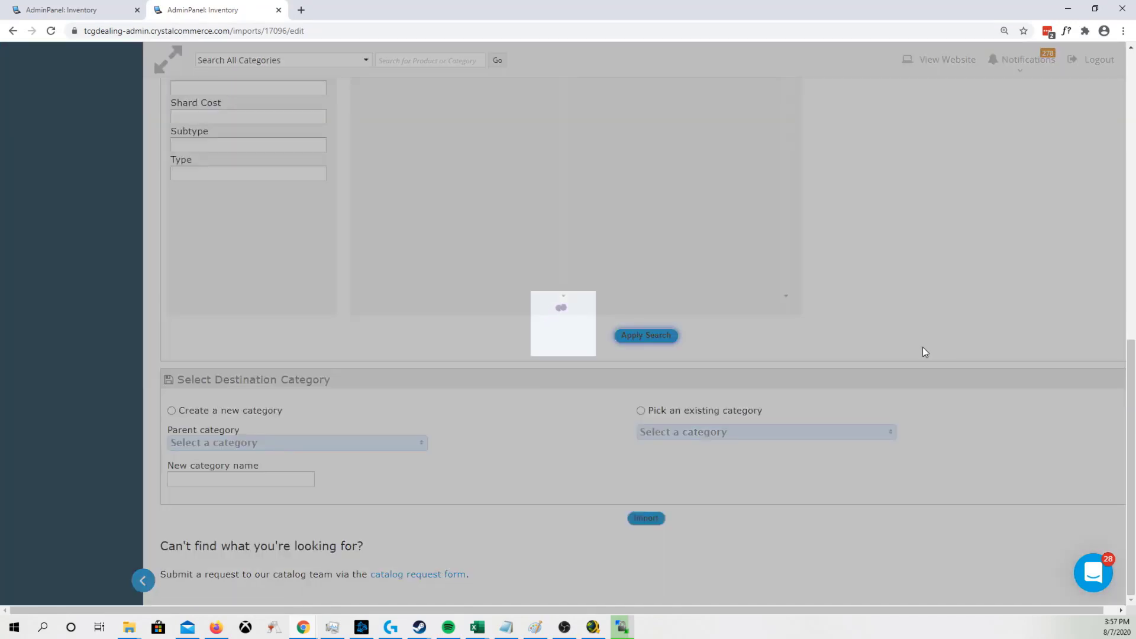
scroll(815, 296, up, 7)
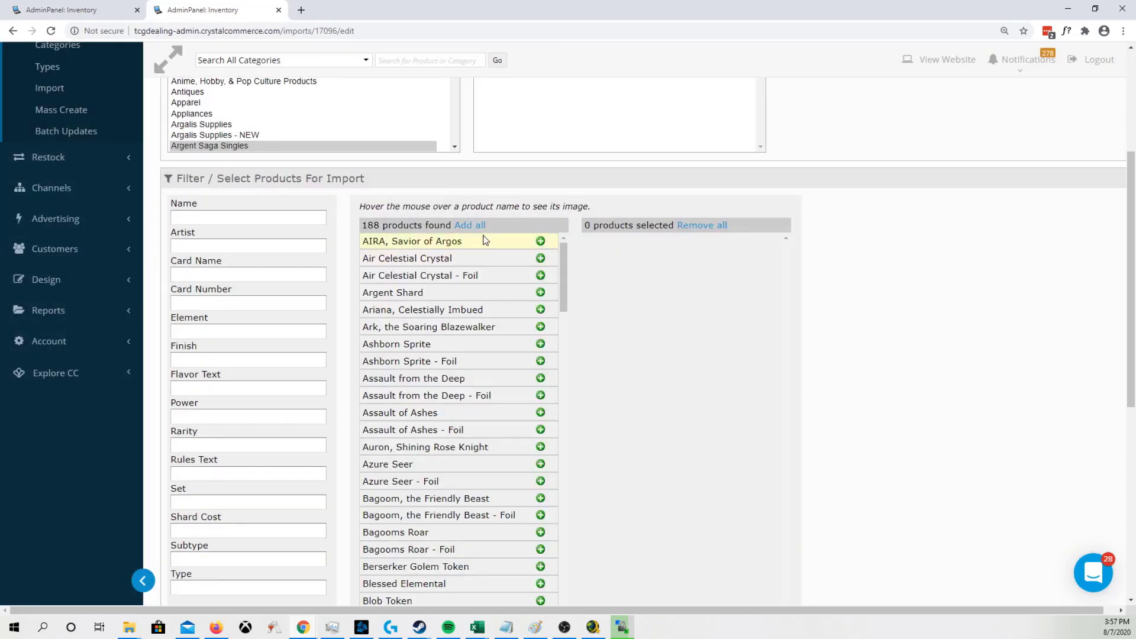
click(540, 241)
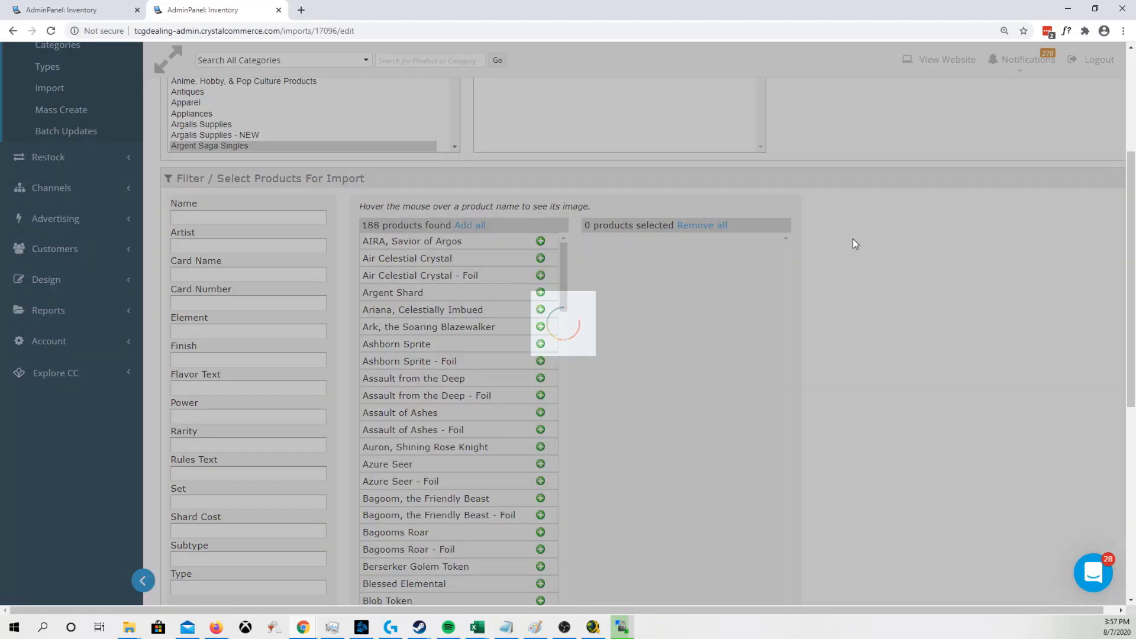
- Try to import the selected products into the existing Ascension category
scroll(853, 239, down, 7)
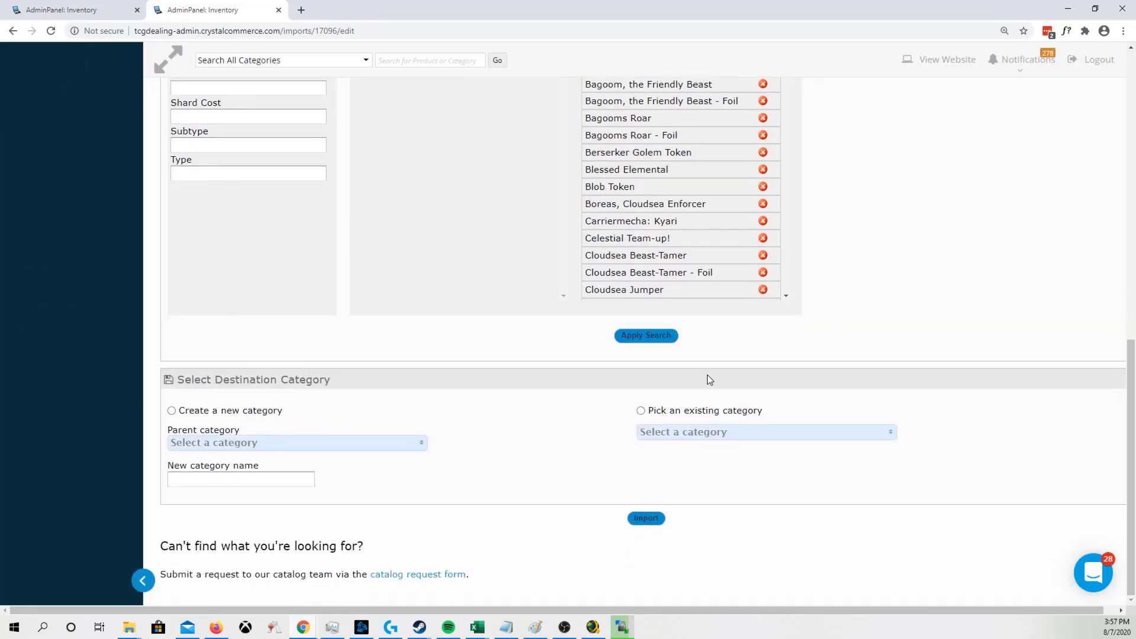
click(688, 412)
click(689, 434)
text(as)
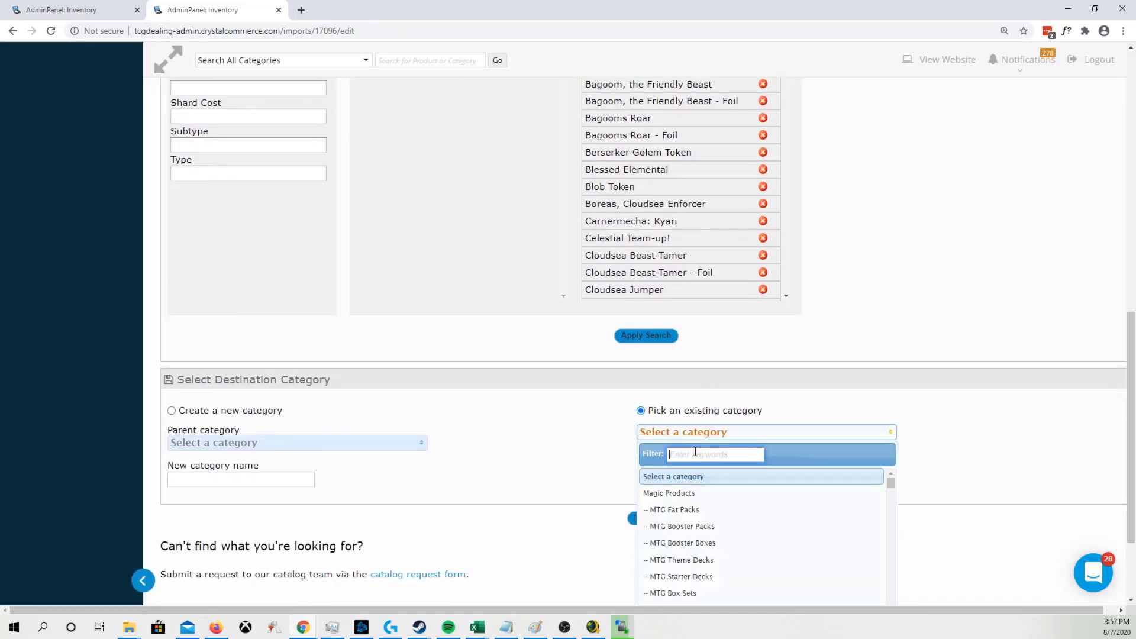
text(c)
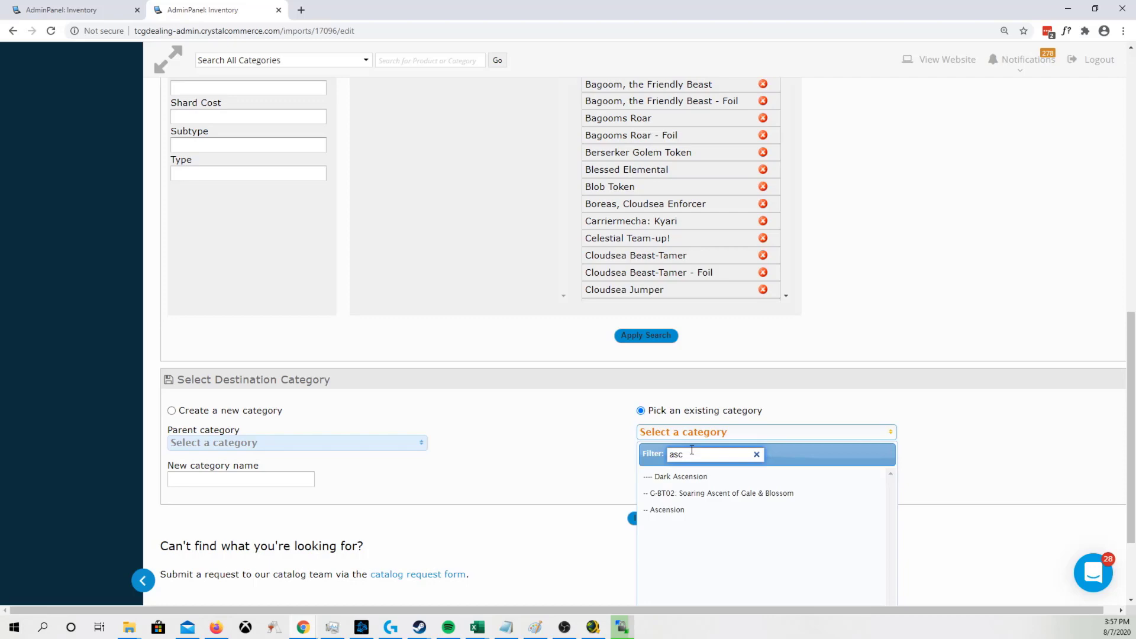
click(700, 511)
click(647, 524)
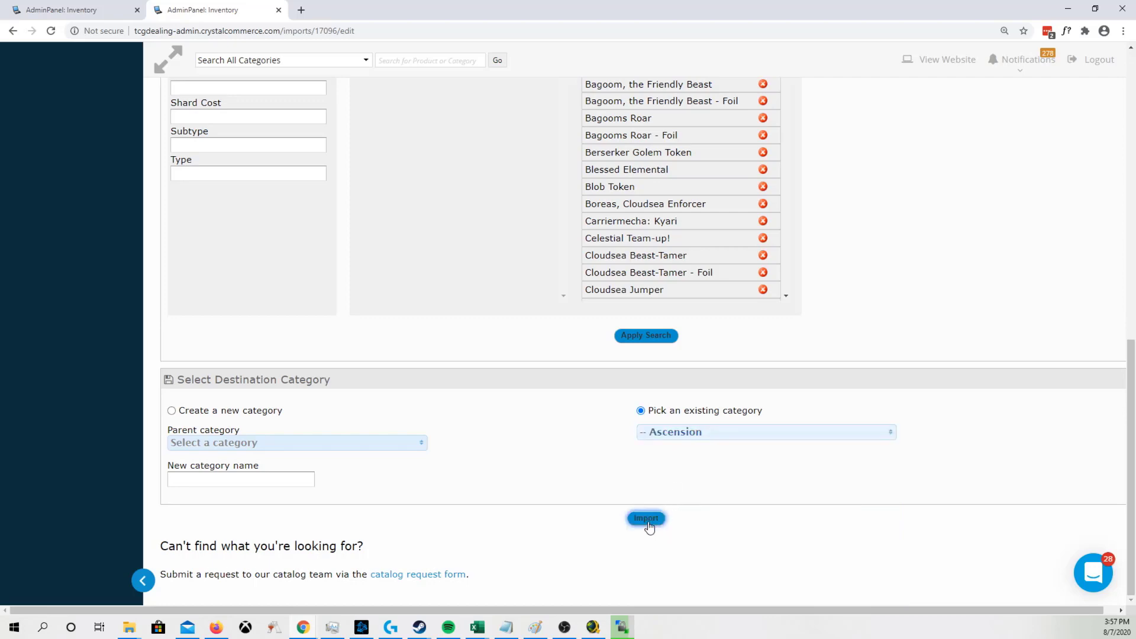
- Examine the import error's list of missing descriptors, the selected products and the destination category settings
scroll(593, 449, up, 5)
scroll(594, 452, up, 10)
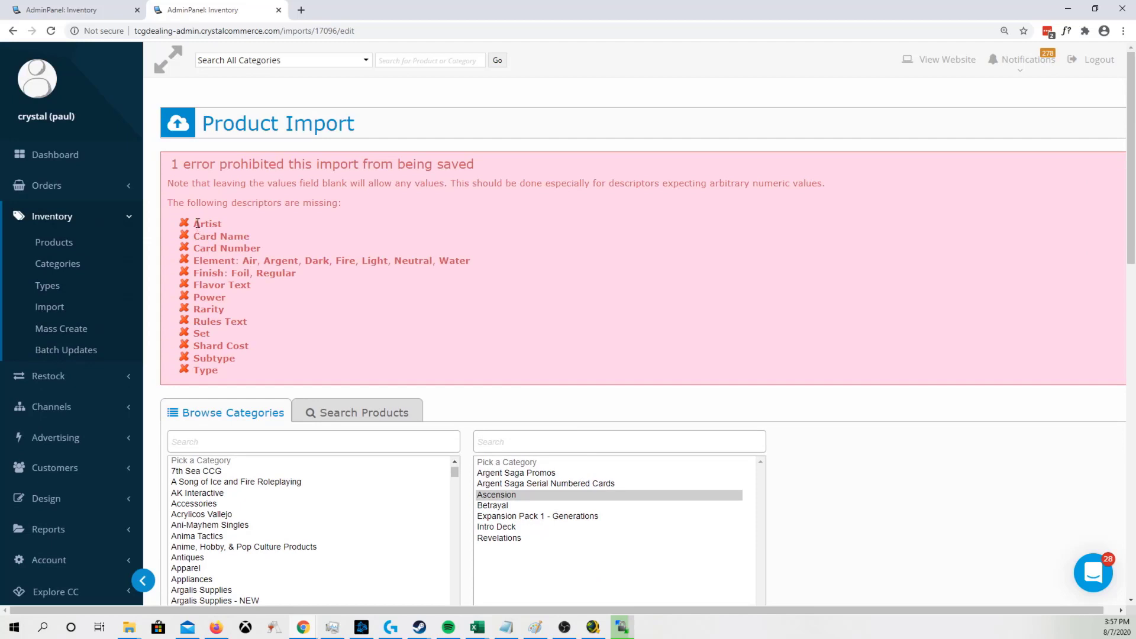
mouse_move(197, 223)
mouse_down()
mouse_move(239, 367)
mouse_move(186, 227)
mouse_up()
click(239, 367)
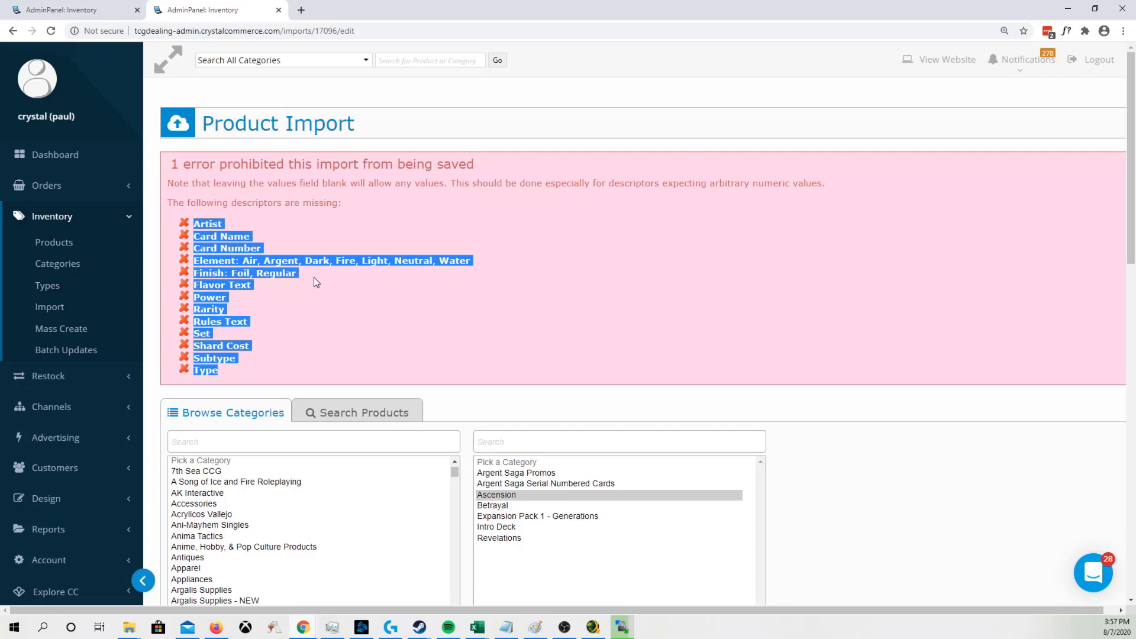
drag(226, 367, 192, 227)
scroll(751, 367, down, 12)
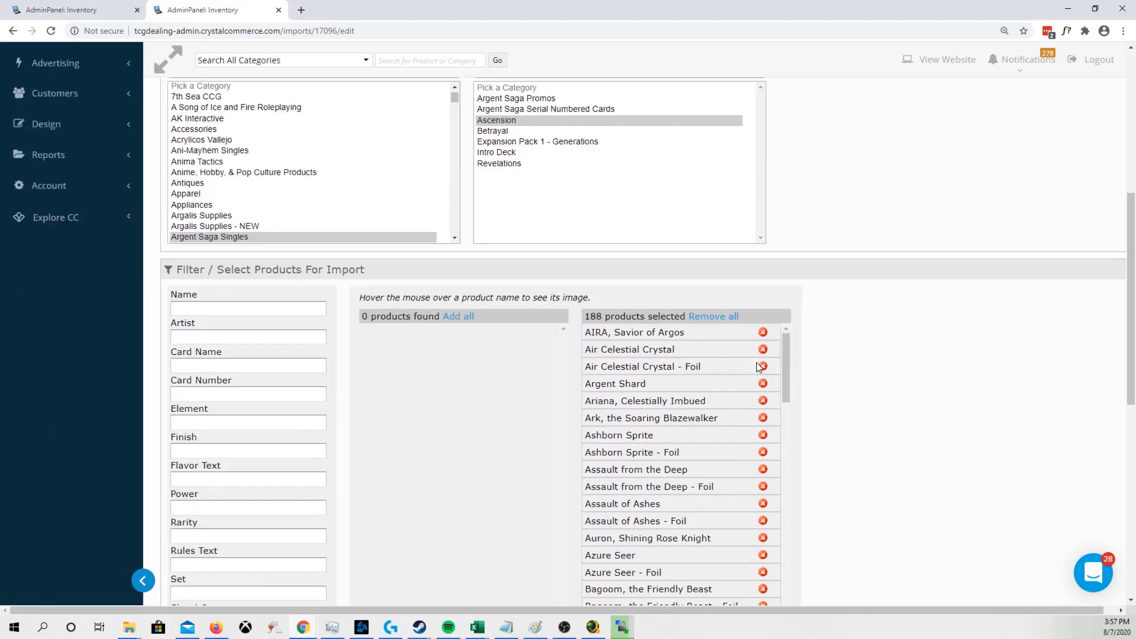
scroll(826, 295, down, 3)
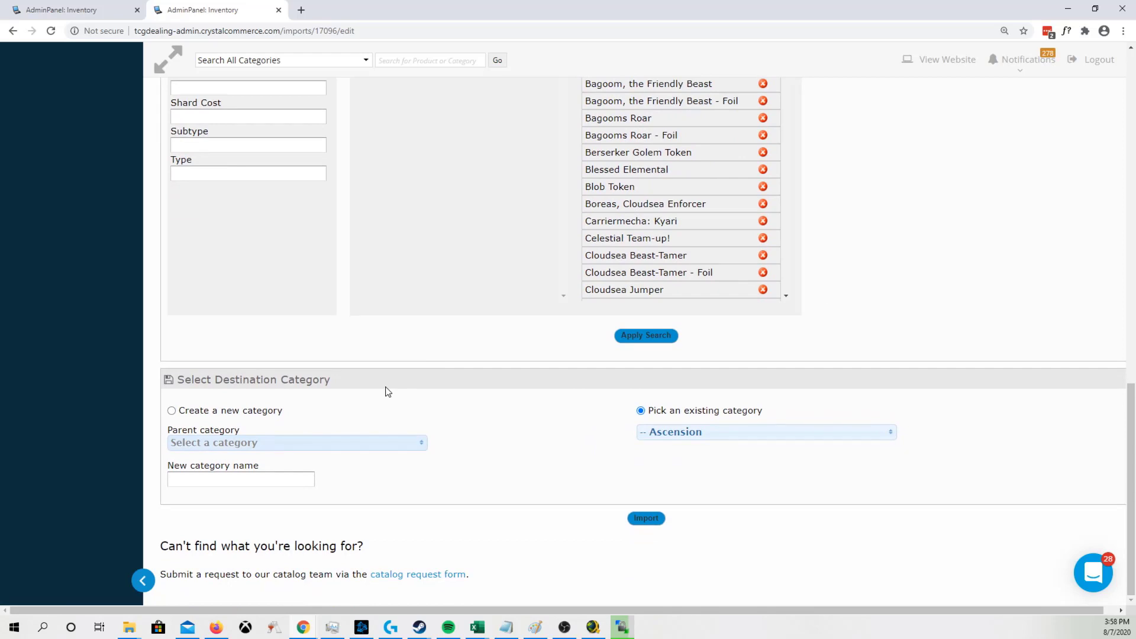
middle_click(845, 467)
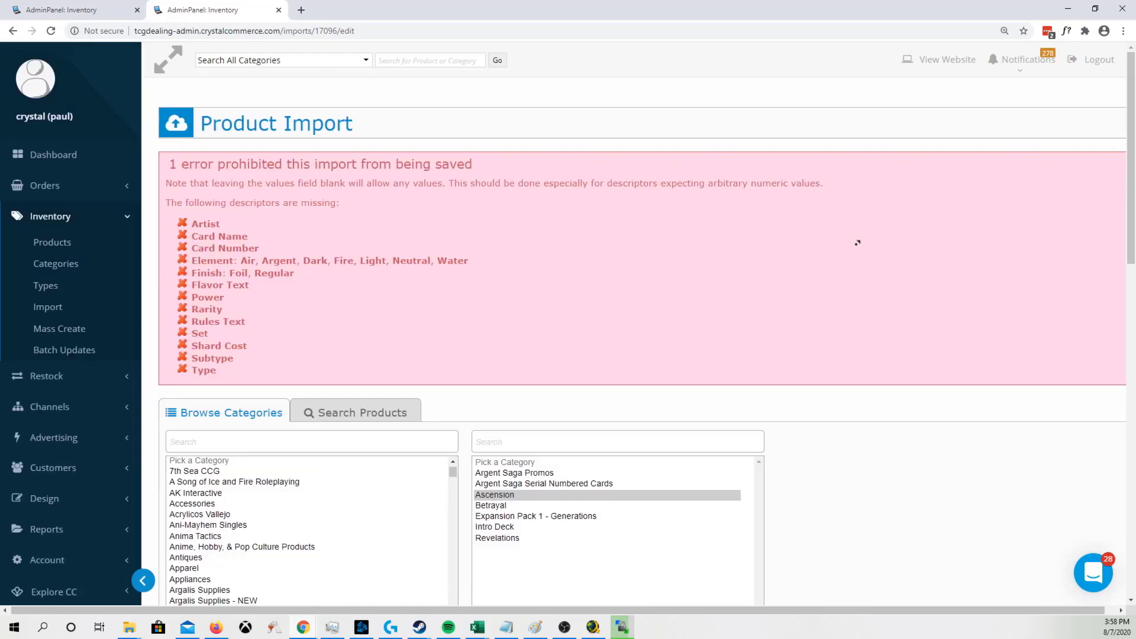
middle_click(857, 243)
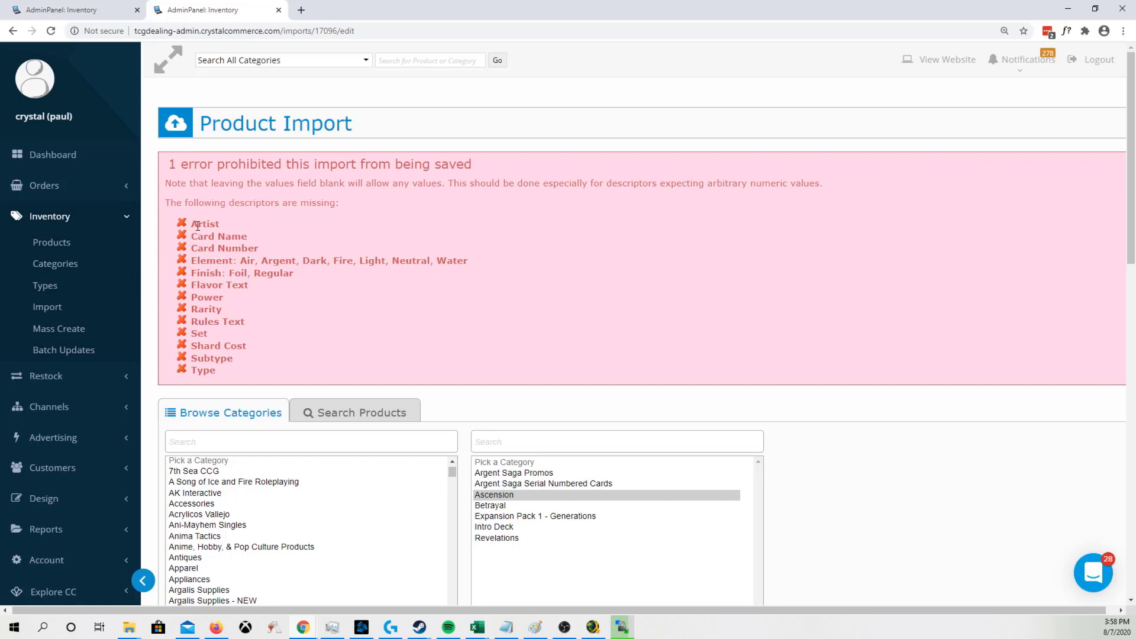
- Open the category list in a new tab and delete the Ascension category under Argent Saga Singles, confirming with the account password
middle_click(65, 269)
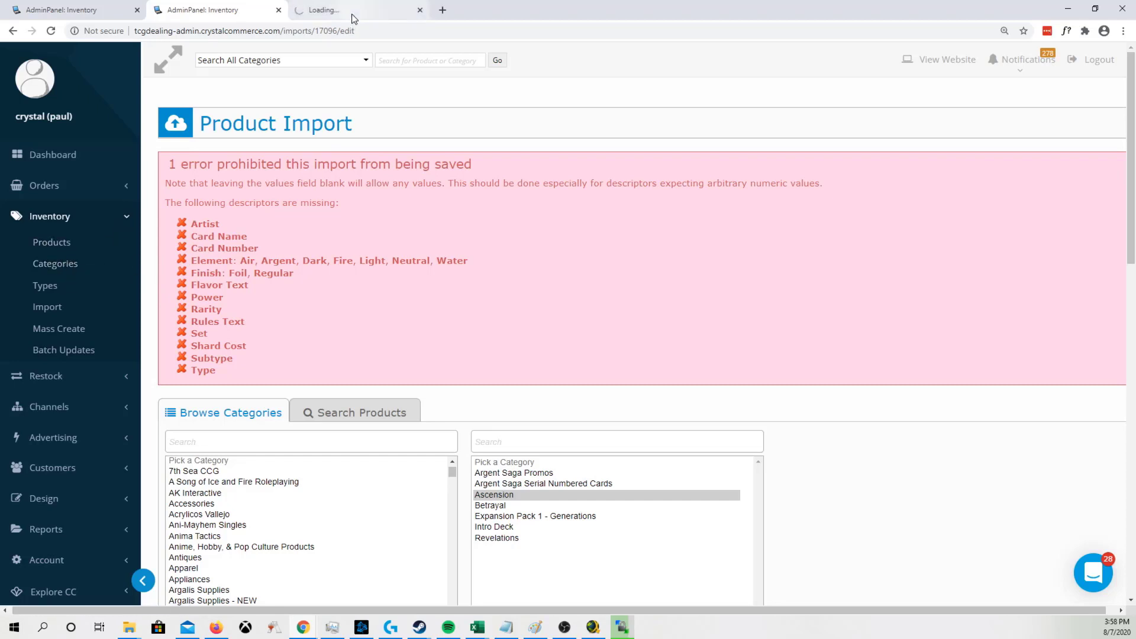
click(353, 15)
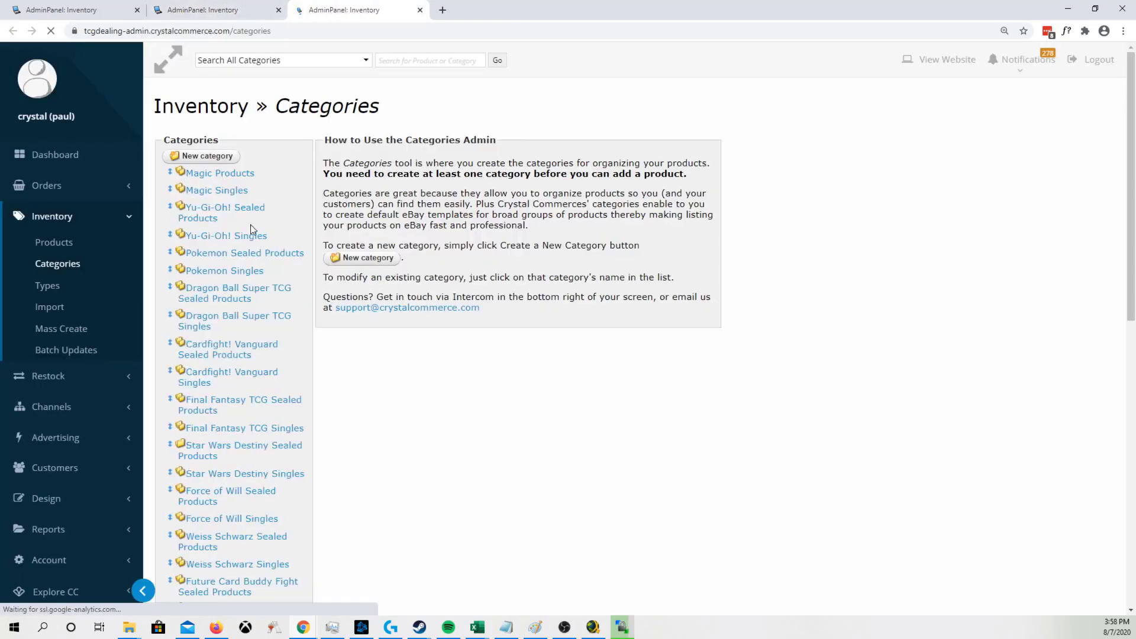
scroll(378, 591, down, 15)
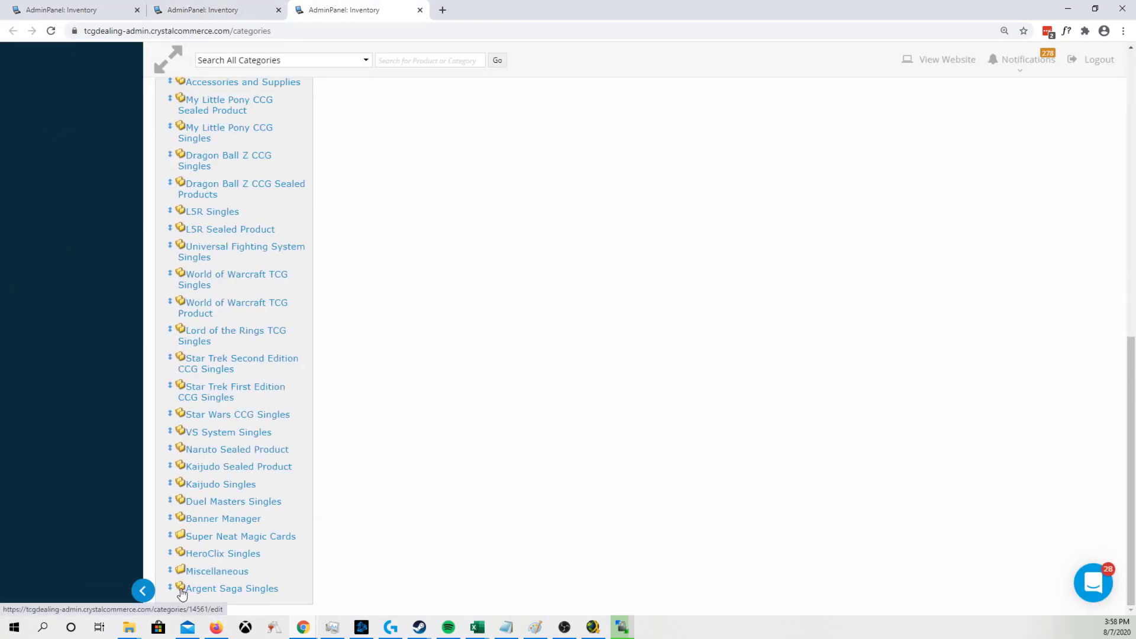
scroll(236, 577, down, 1)
click(223, 587)
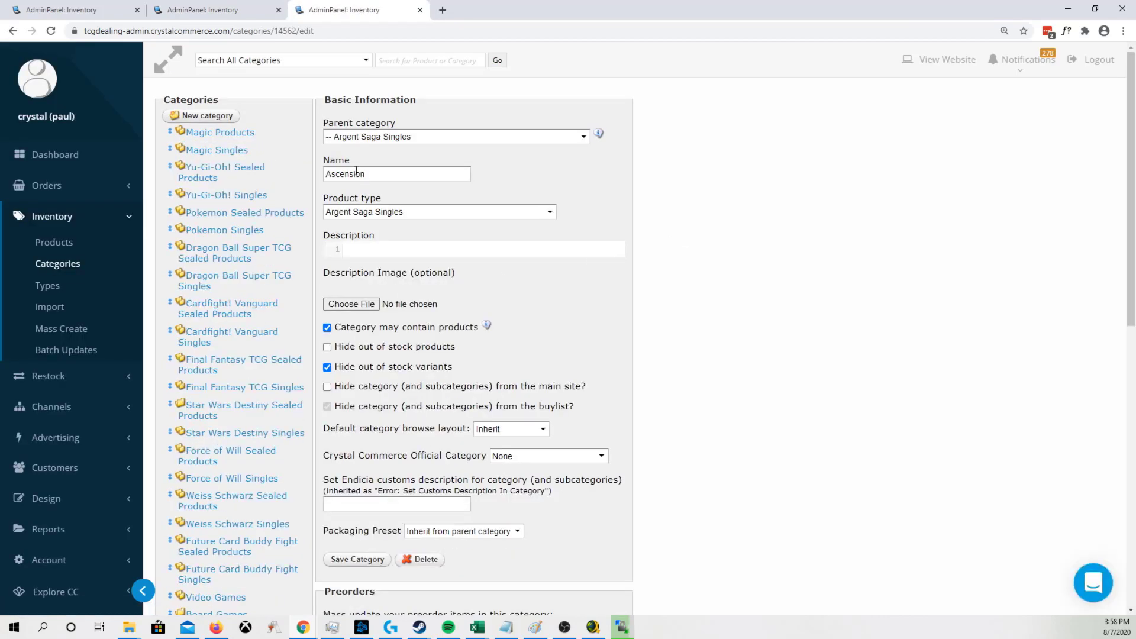
click(435, 562)
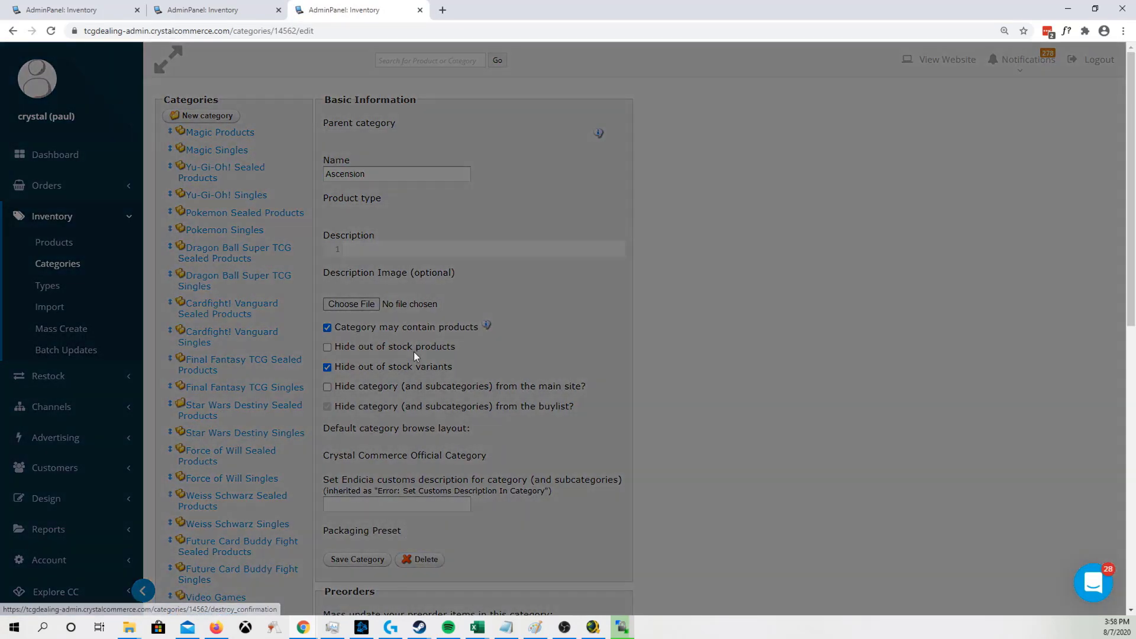
click(400, 364)
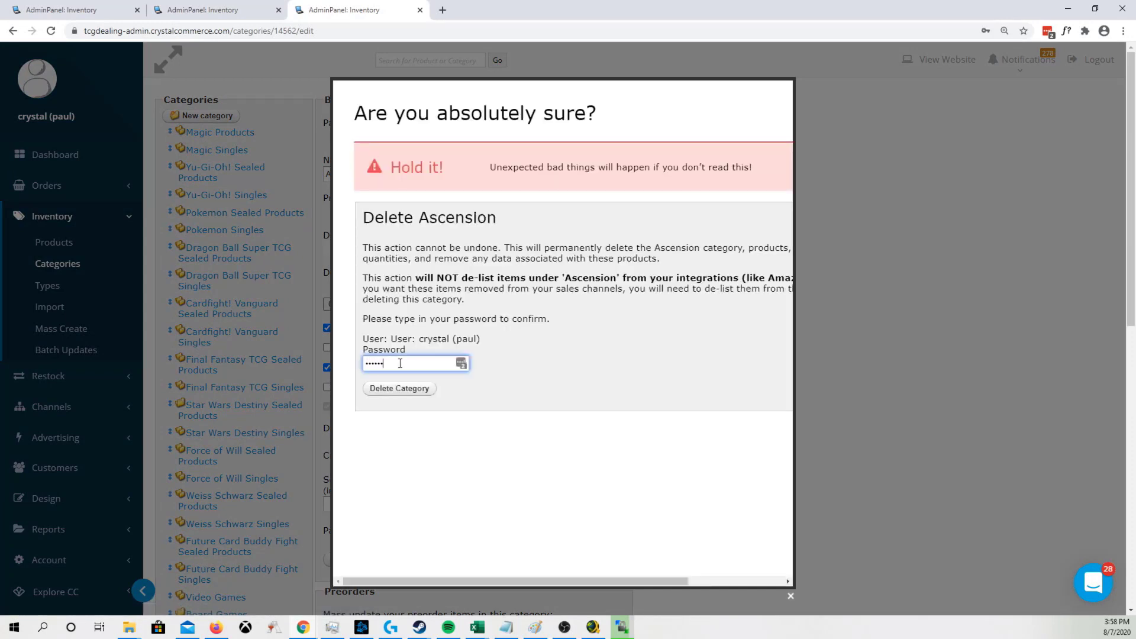
click(400, 388)
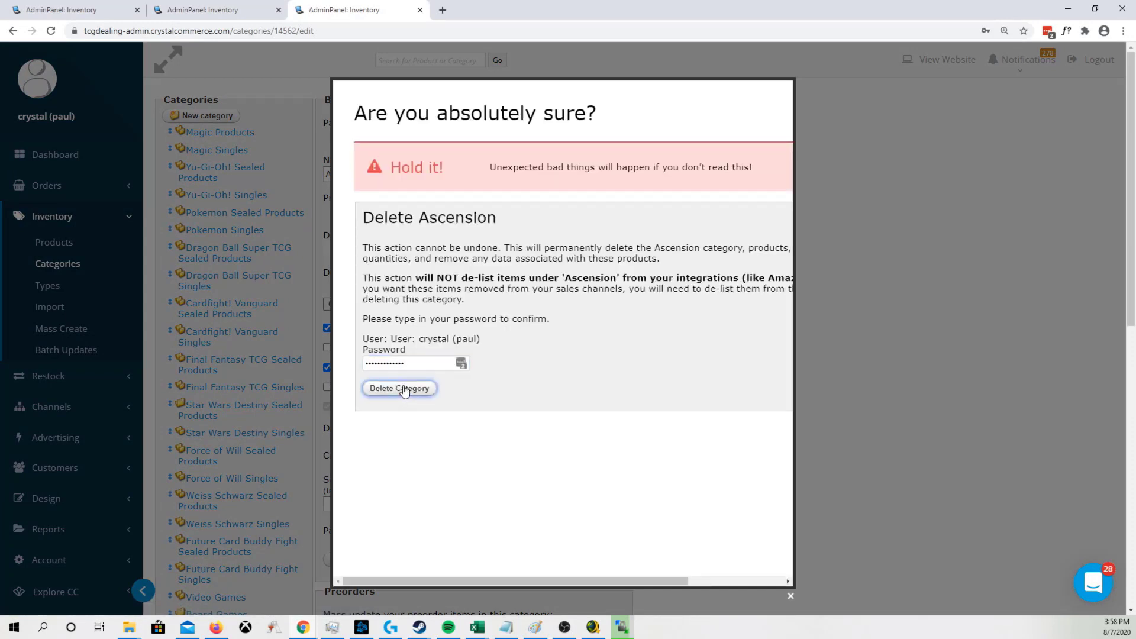
click(595, 88)
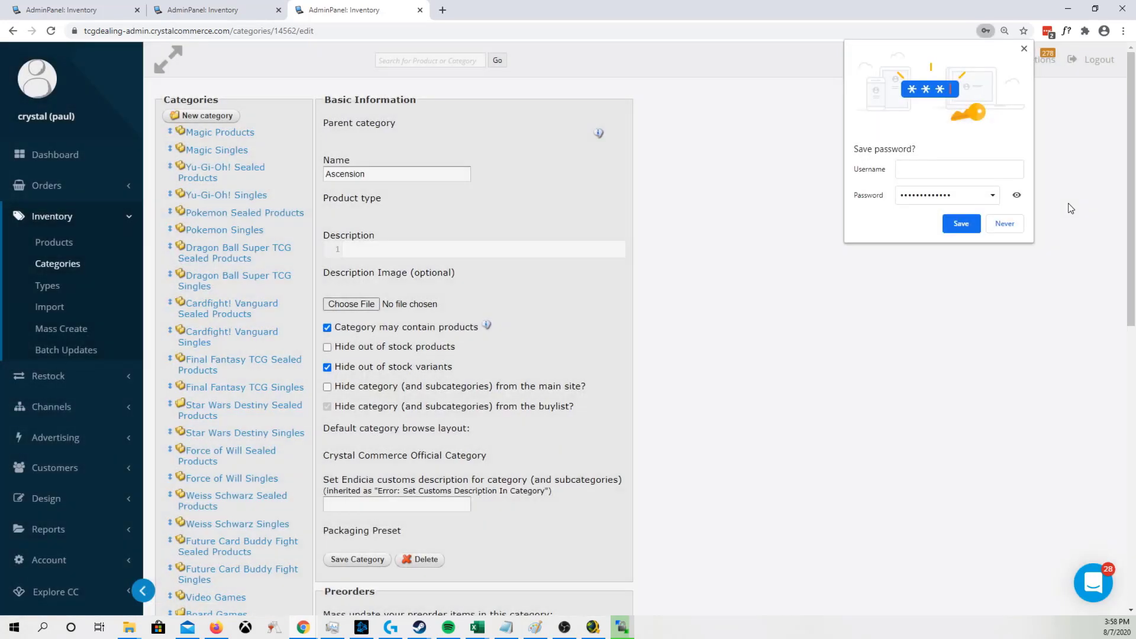
- Return to the product import and import the selected products into a new category named Ascension under Argent Saga Singles
click(219, 10)
scroll(400, 203, down, 8)
scroll(400, 204, down, 8)
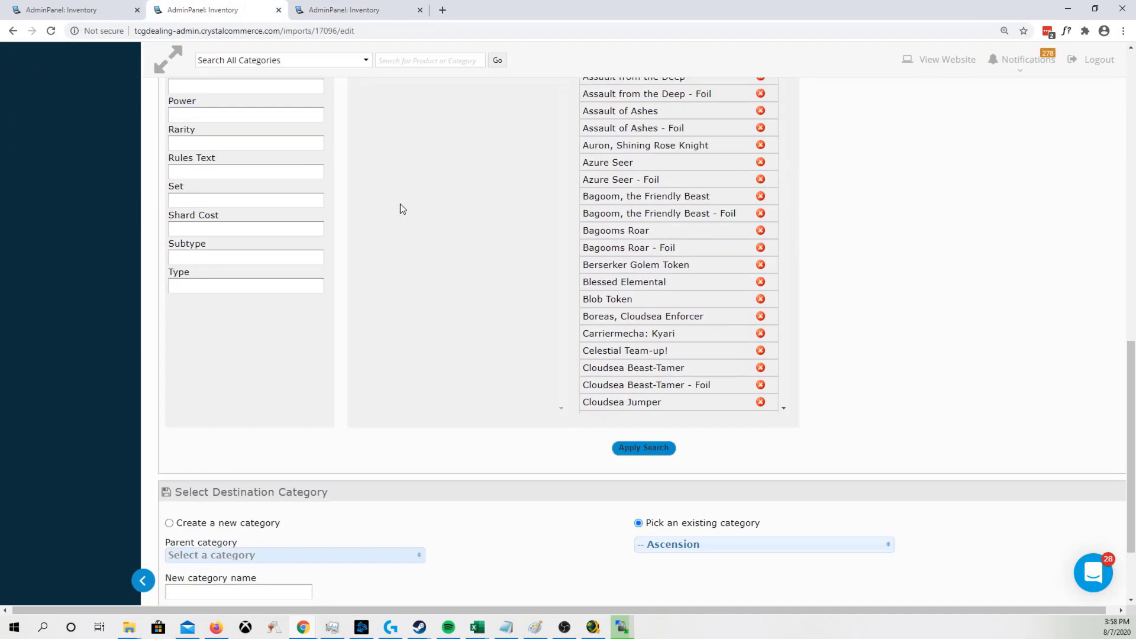
click(213, 411)
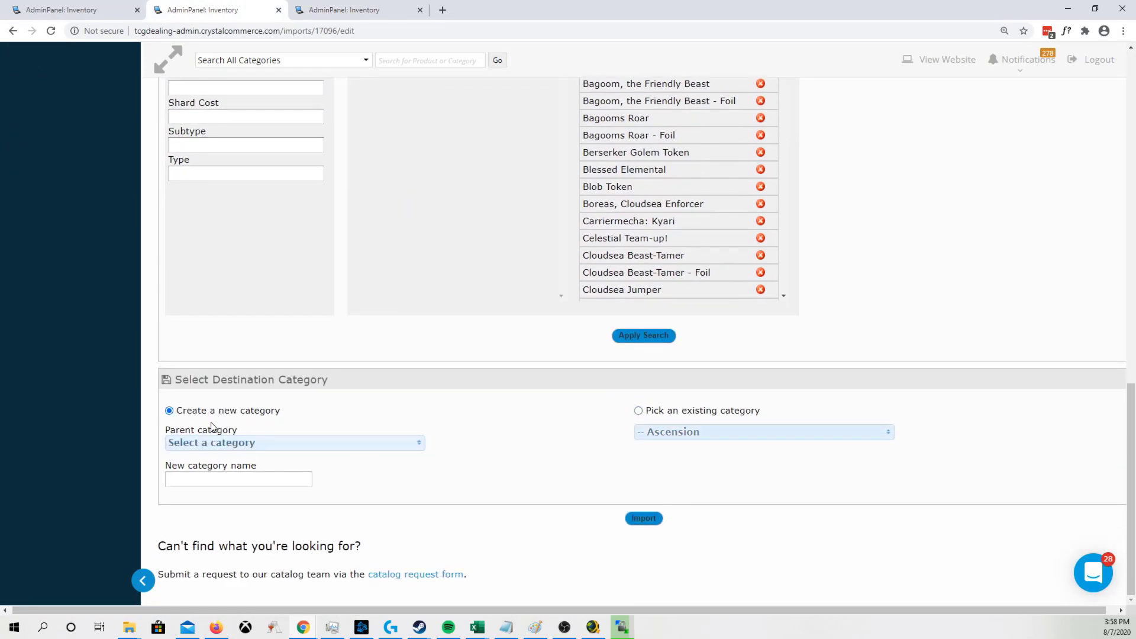
click(216, 444)
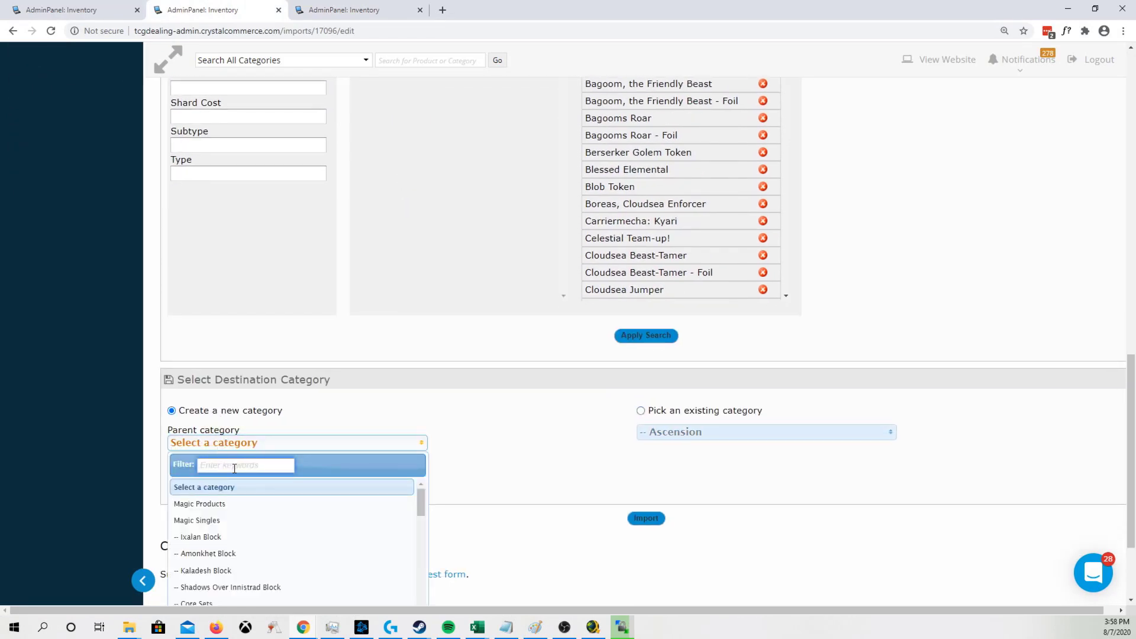
text(argent)
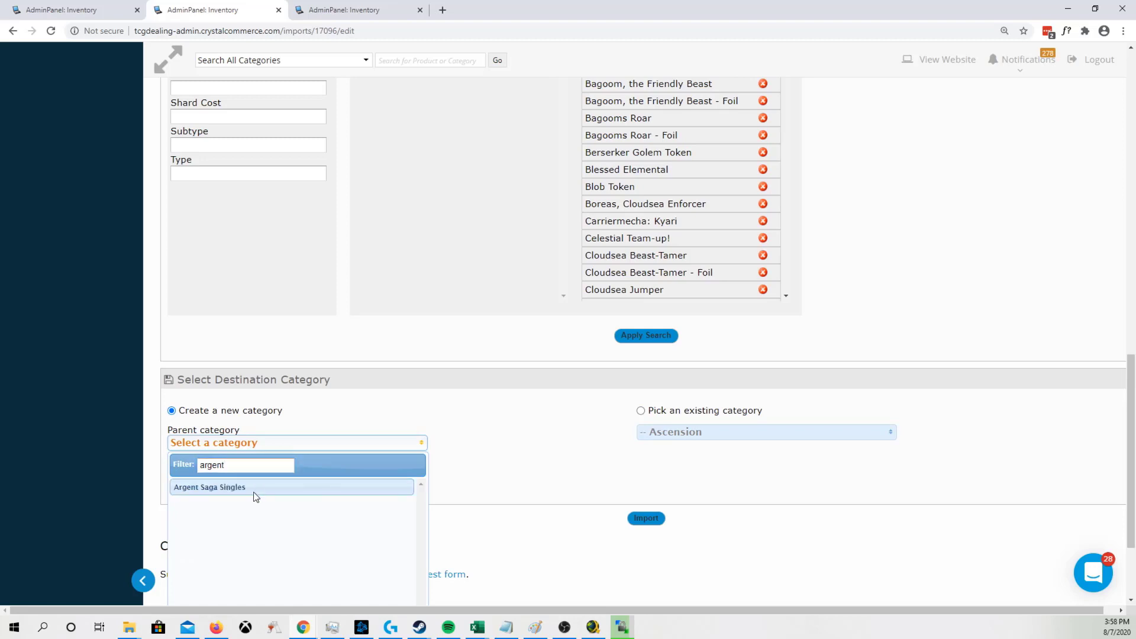
click(253, 490)
click(251, 477)
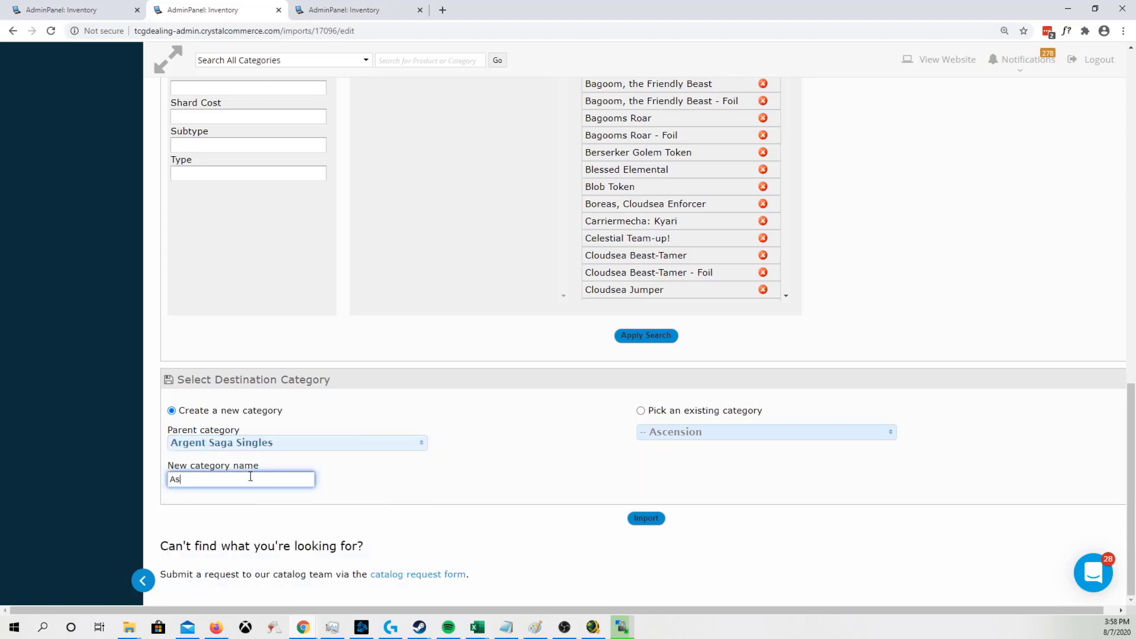
text(Ascension)
click(645, 520)
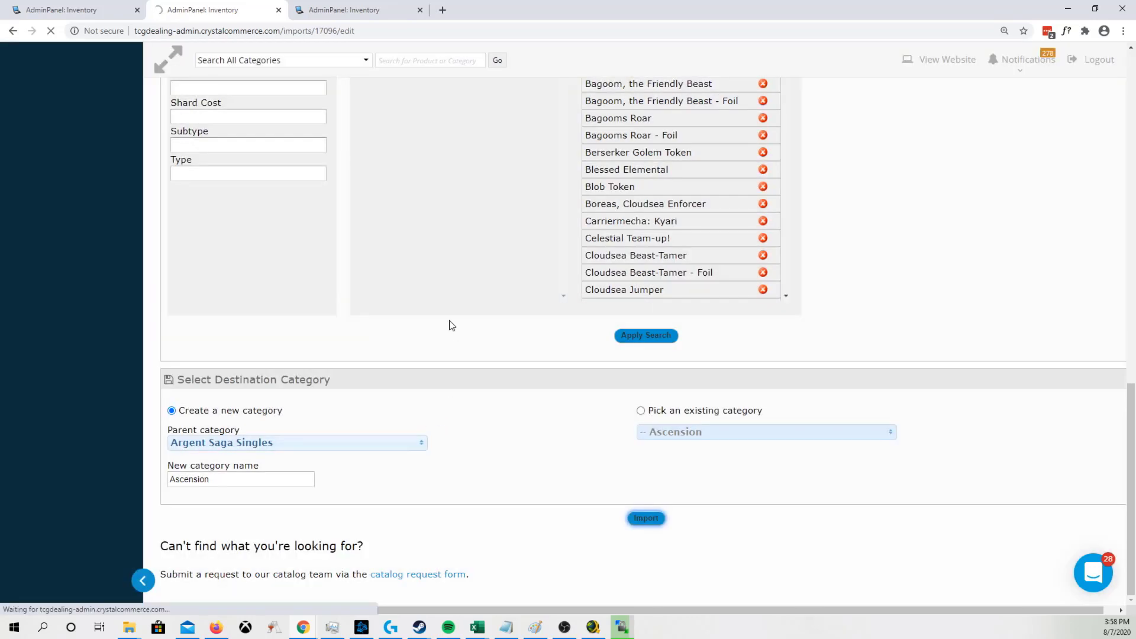
scroll(450, 325, up, 9)
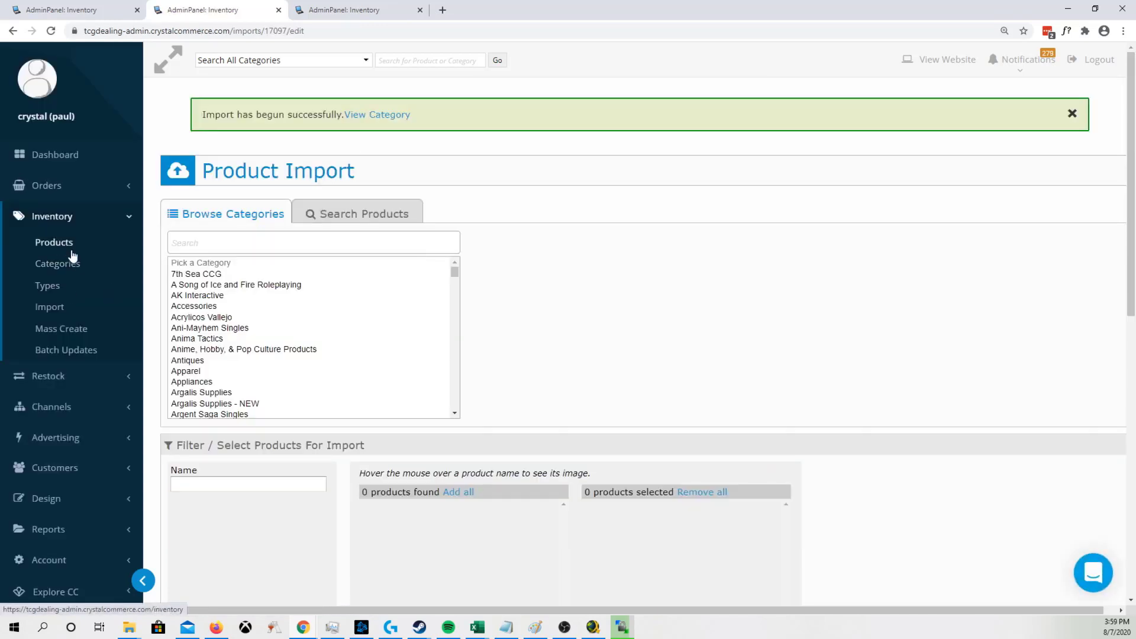
- Open the Argent Saga Singles product type and review its descriptors and their values
click(52, 288)
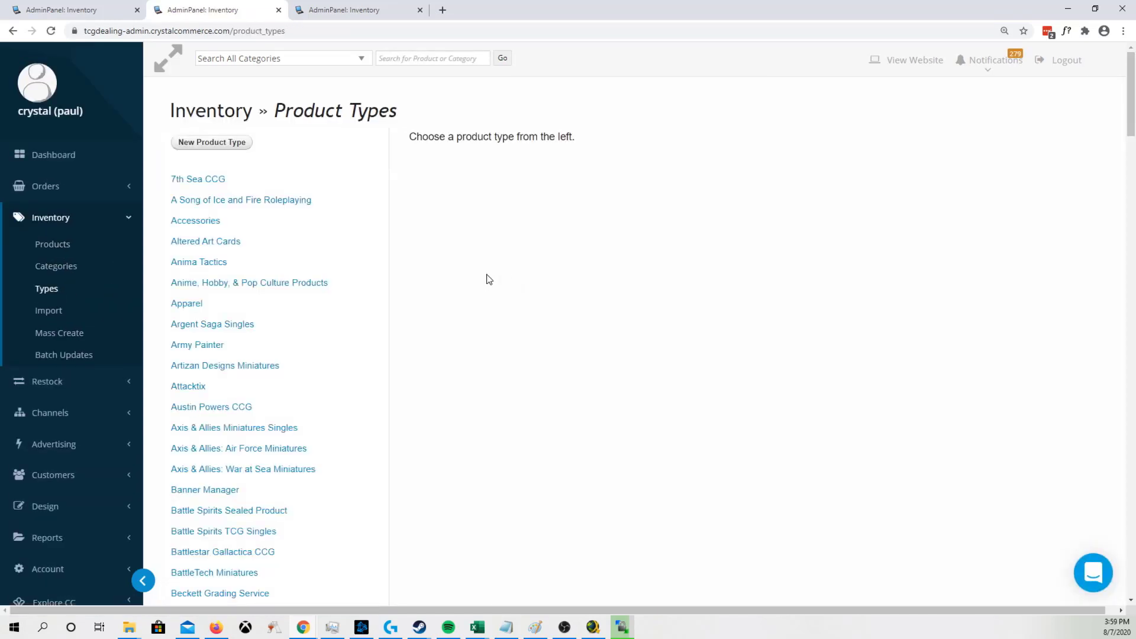
click(214, 325)
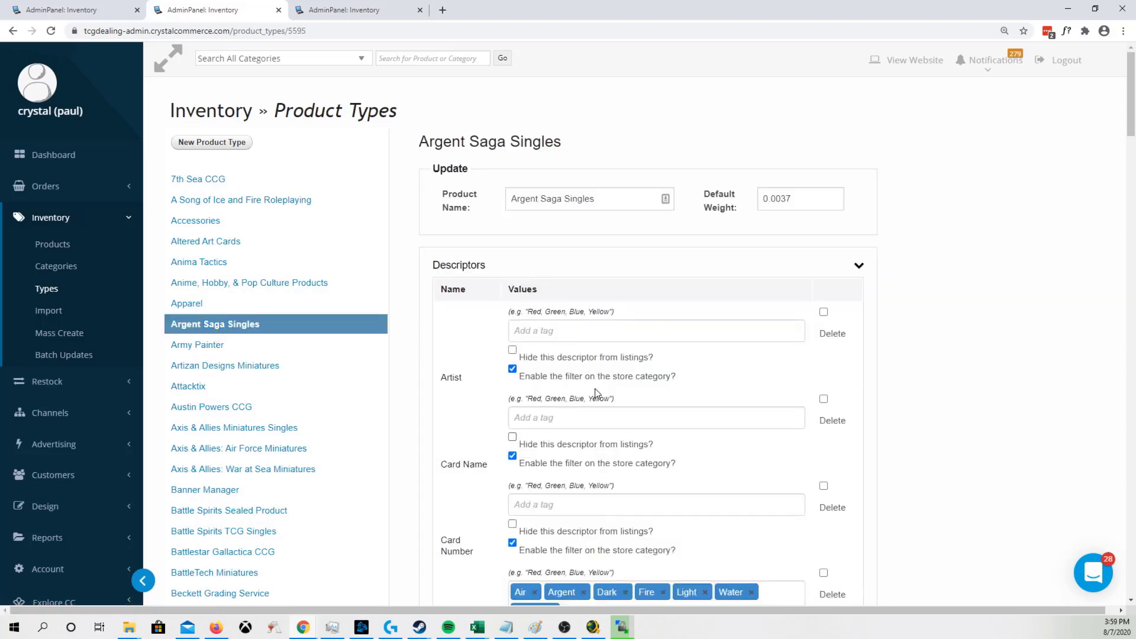
scroll(953, 316, down, 3)
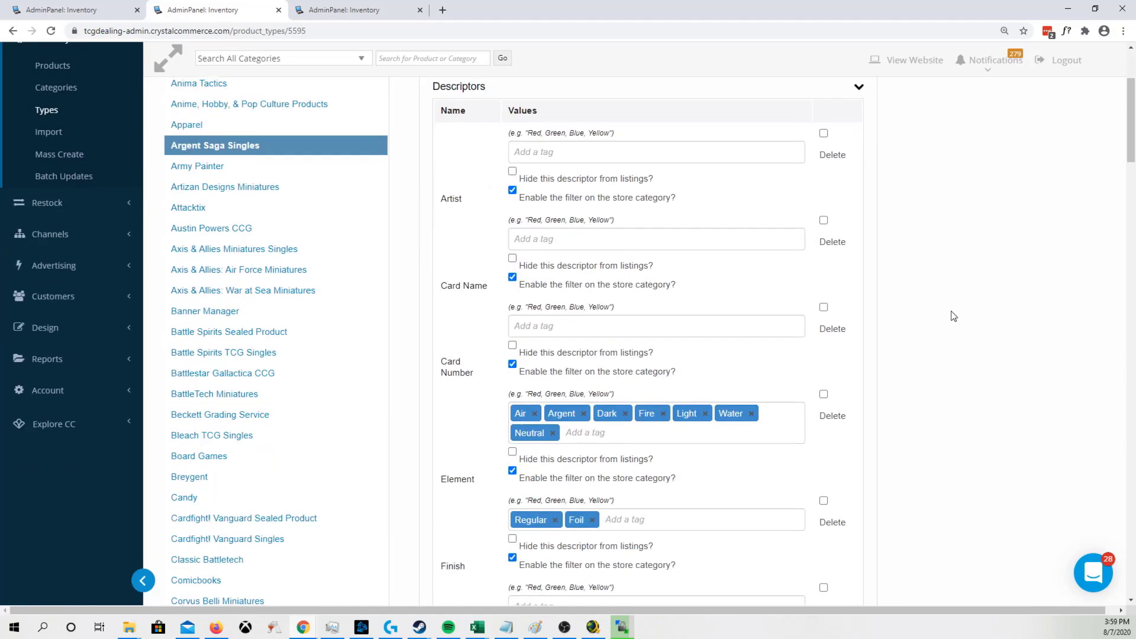
scroll(954, 316, up, 3)
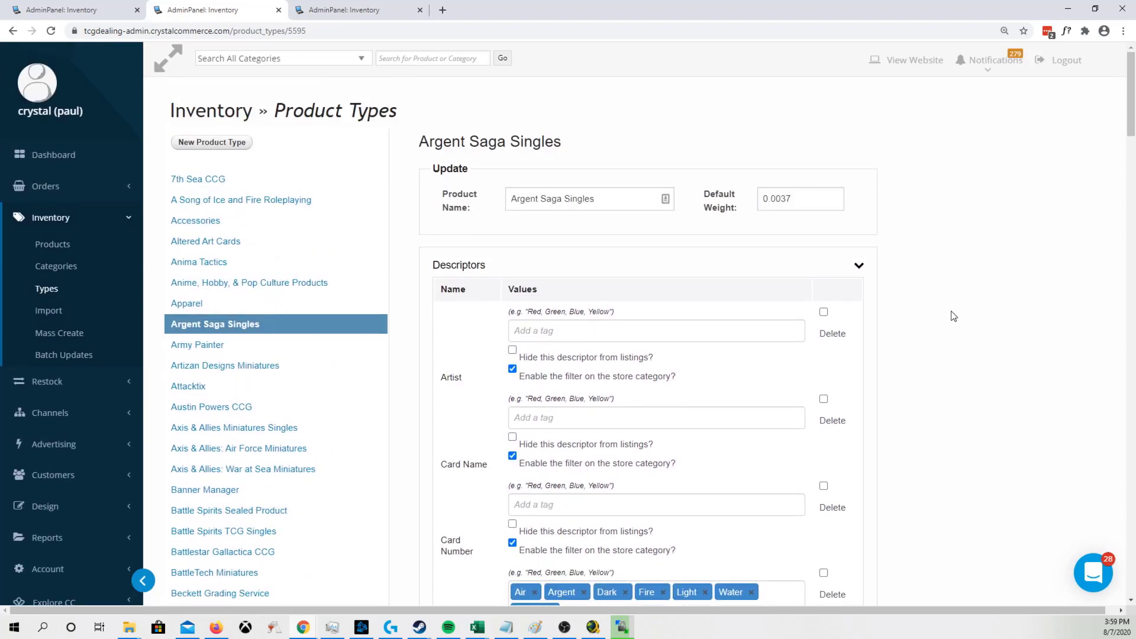